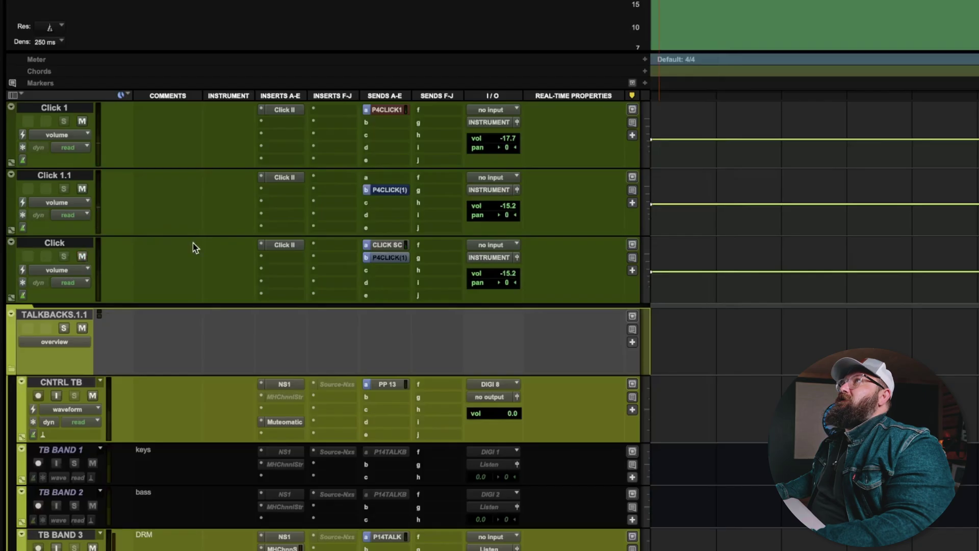
Play the session briefly to audition the click tracks, and look at the output options for Click 1.
key(space)
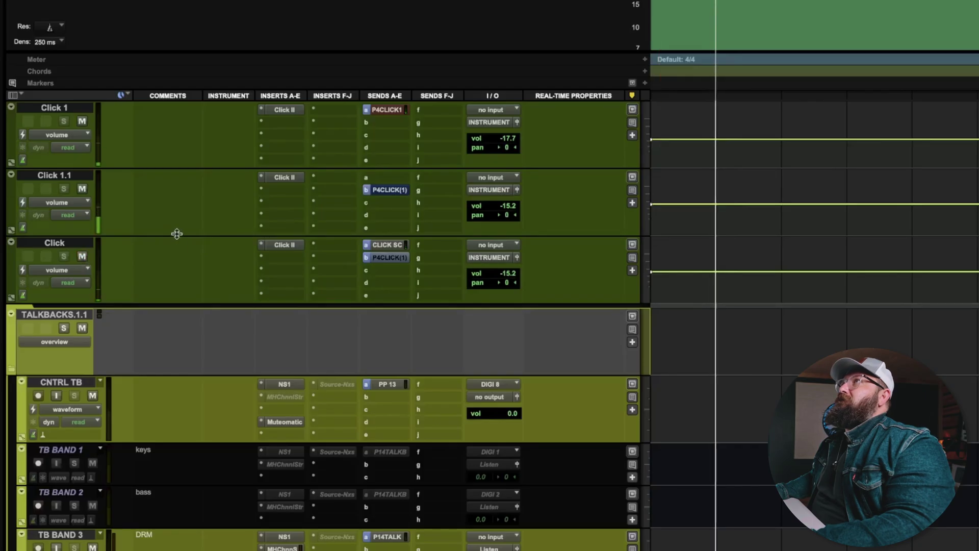
key(space)
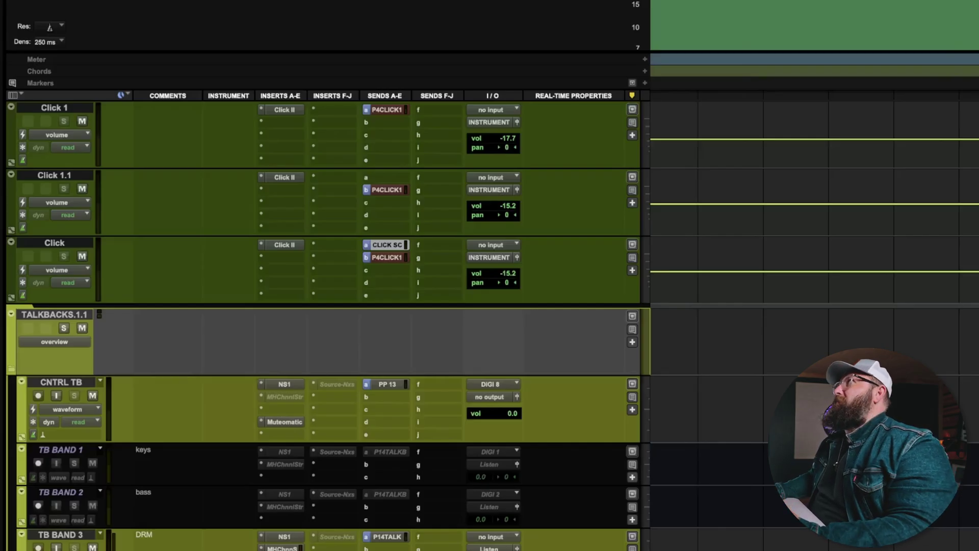
click(489, 124)
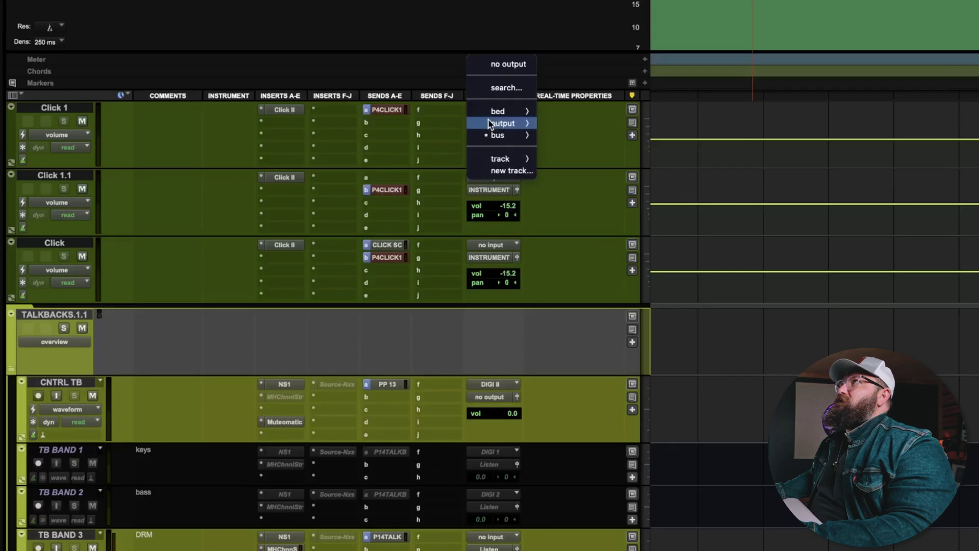
click(444, 137)
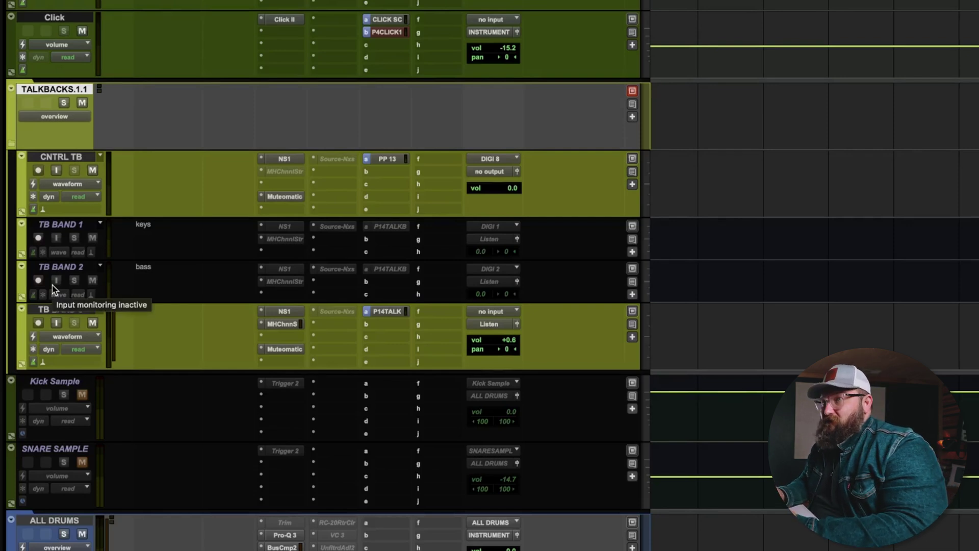
Turn on input monitoring for the CNTRL TB track.
click(49, 159)
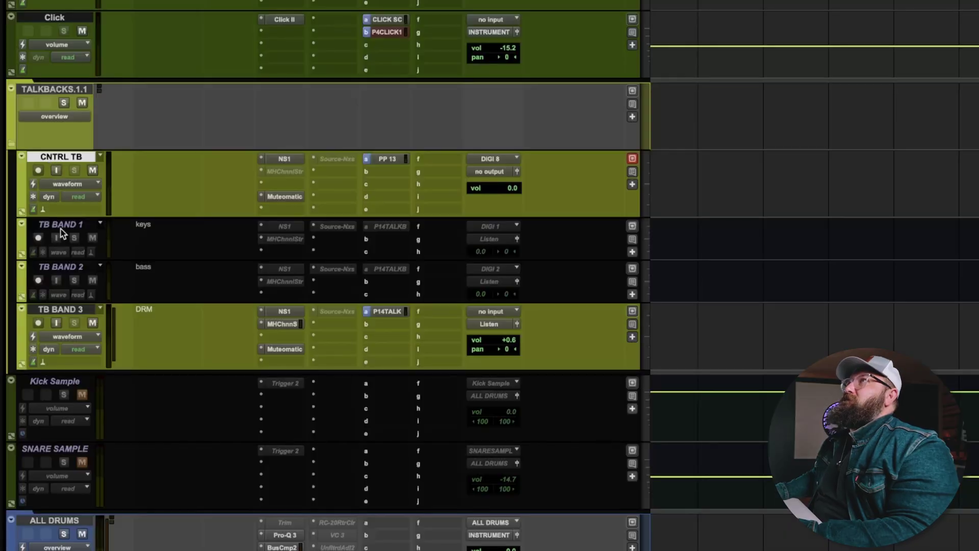
key(shift+i)
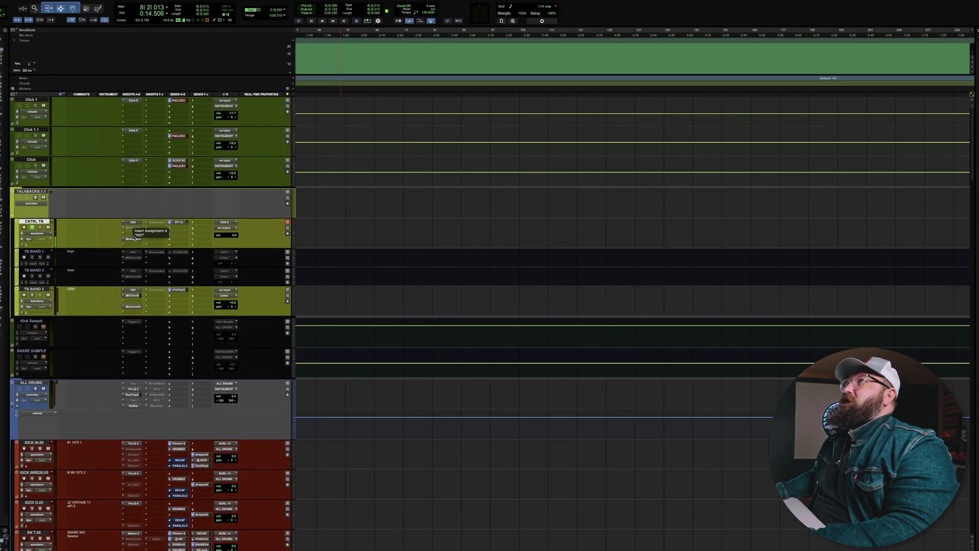
Review the Muteomatic and NS1 inserts on CNTRL TB and the Muteomatic insert on TB BAND 3.
click(133, 238)
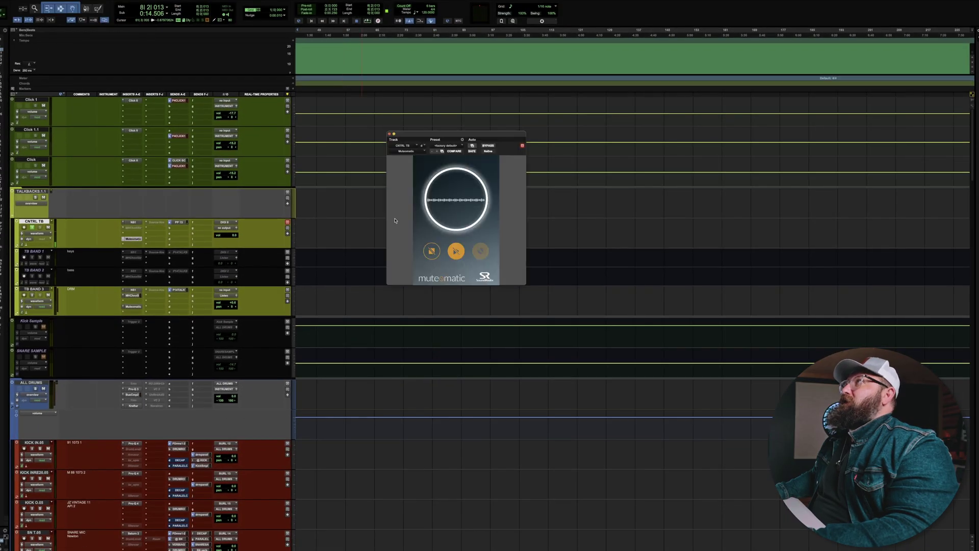
click(133, 222)
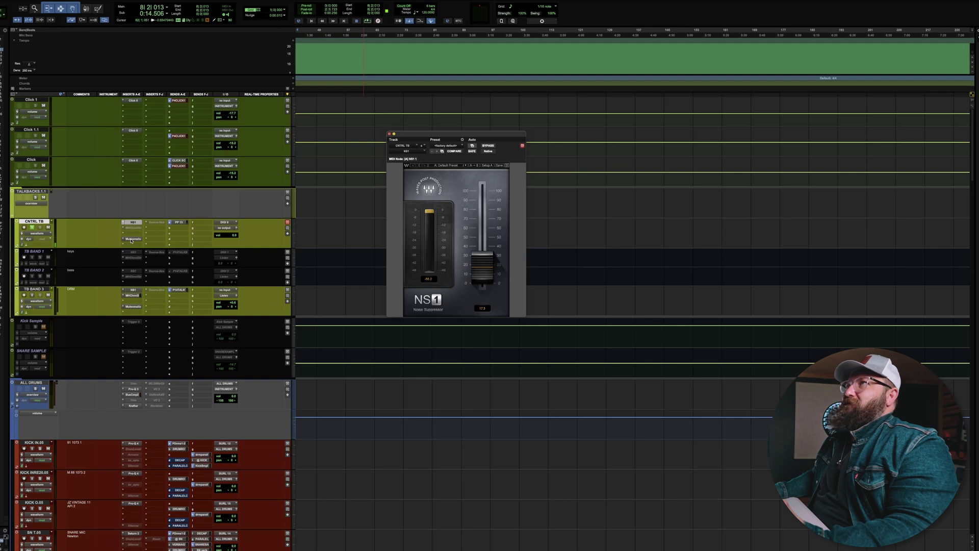
click(132, 238)
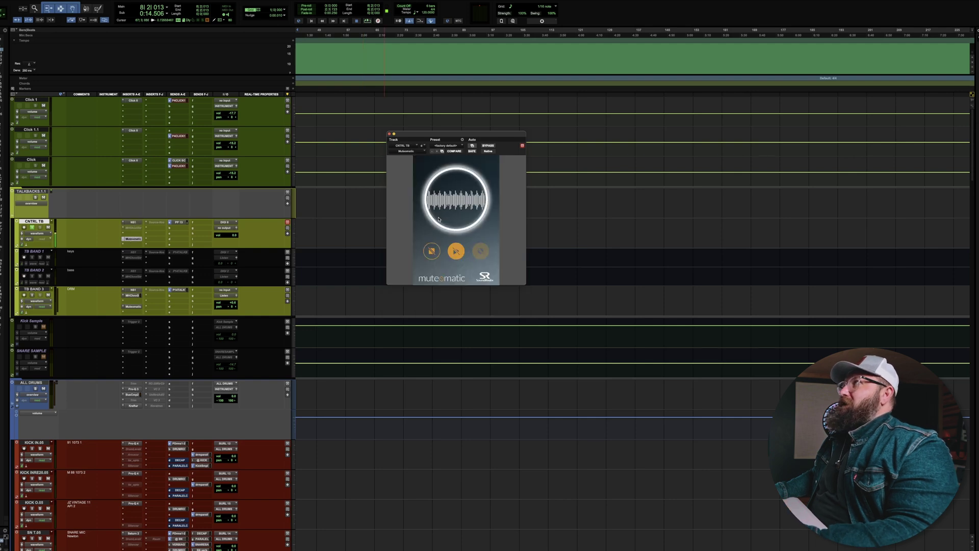
click(134, 308)
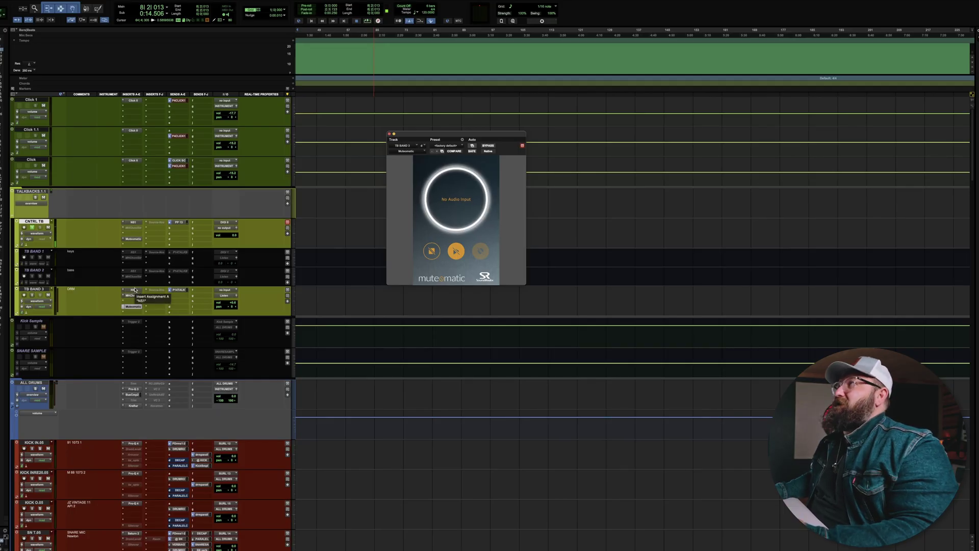
Open Muteomatic on CNTRL TB and start and stop playback to test the automatic talkback muting.
click(134, 239)
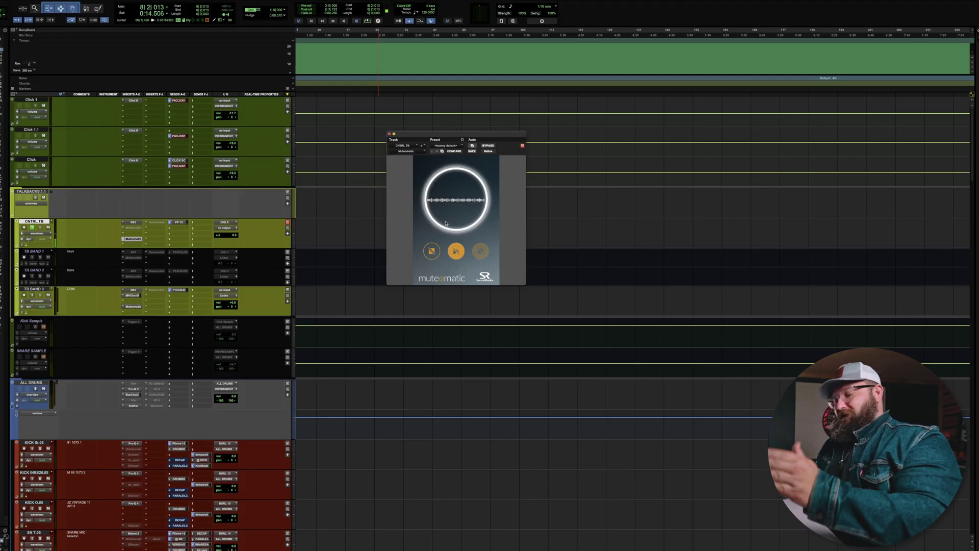
click(445, 222)
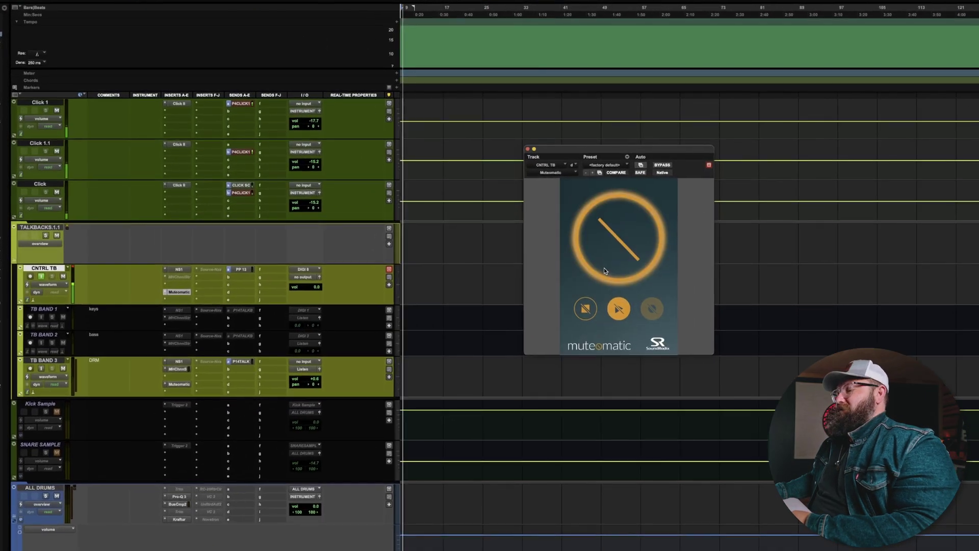
key(space)
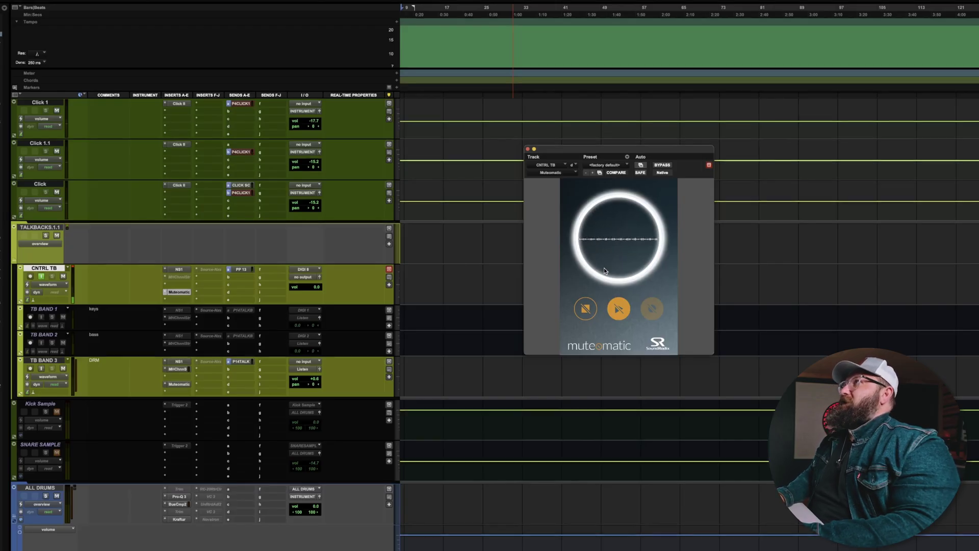
key(space)
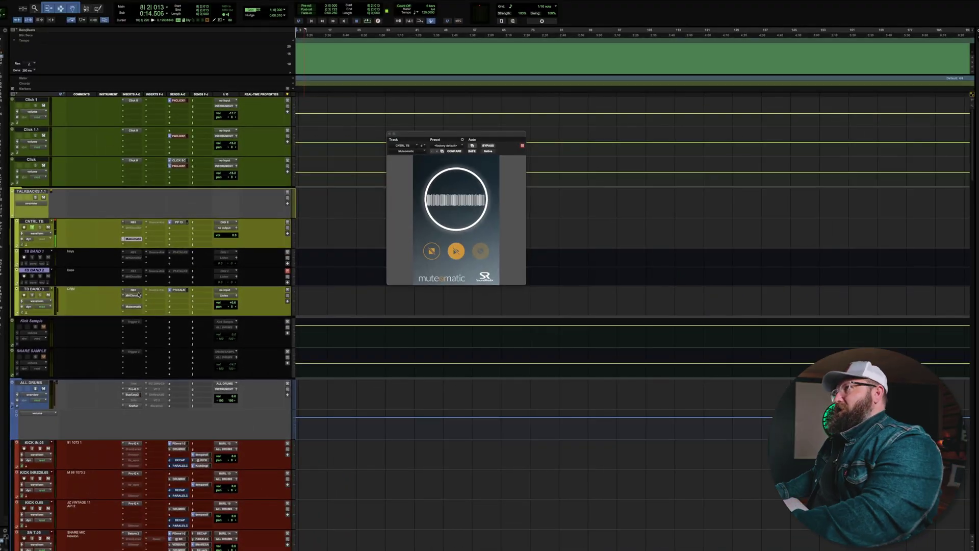
In the Mix window, check the routing of the ScrtchV208 track and the P14TALK send on TB BAND 3.
key(ctrl+equal)
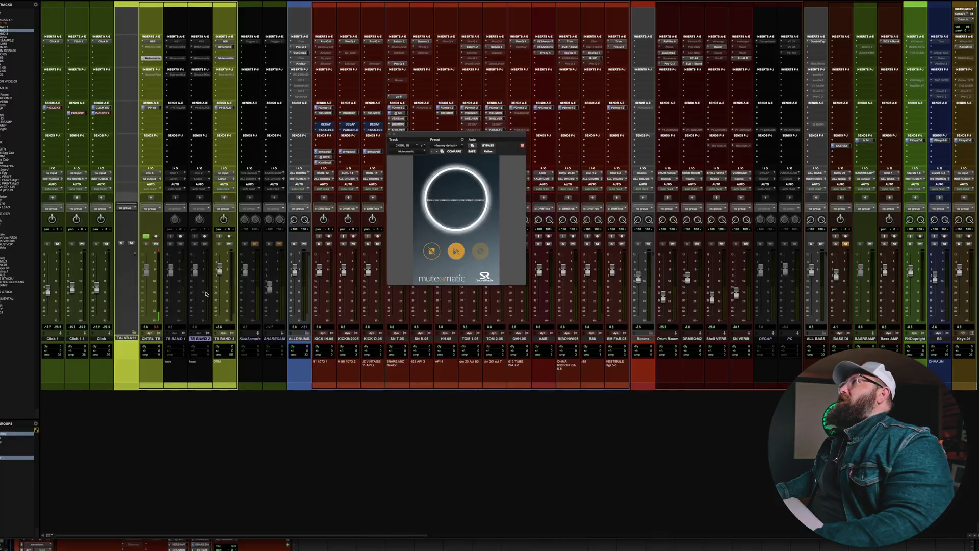
scroll(207, 294, right, 15)
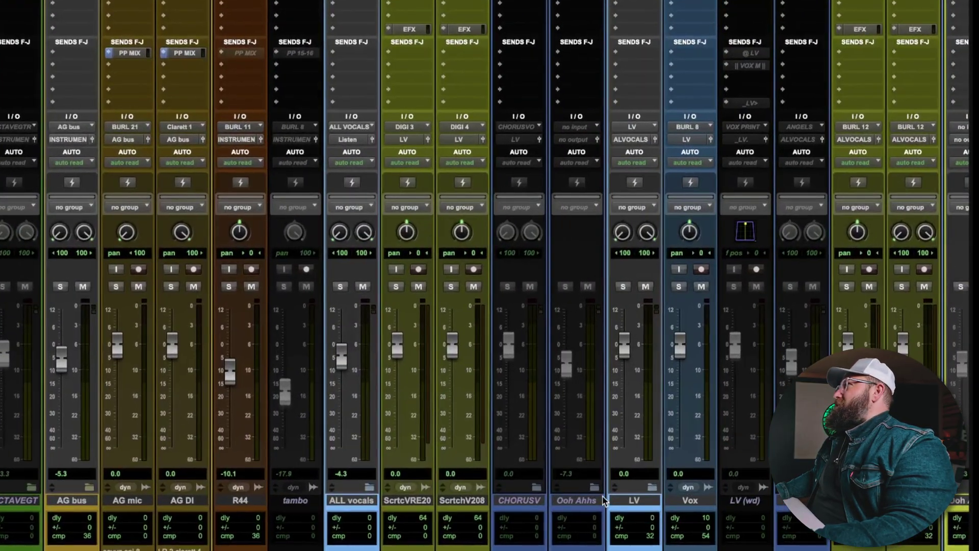
click(467, 130)
click(405, 104)
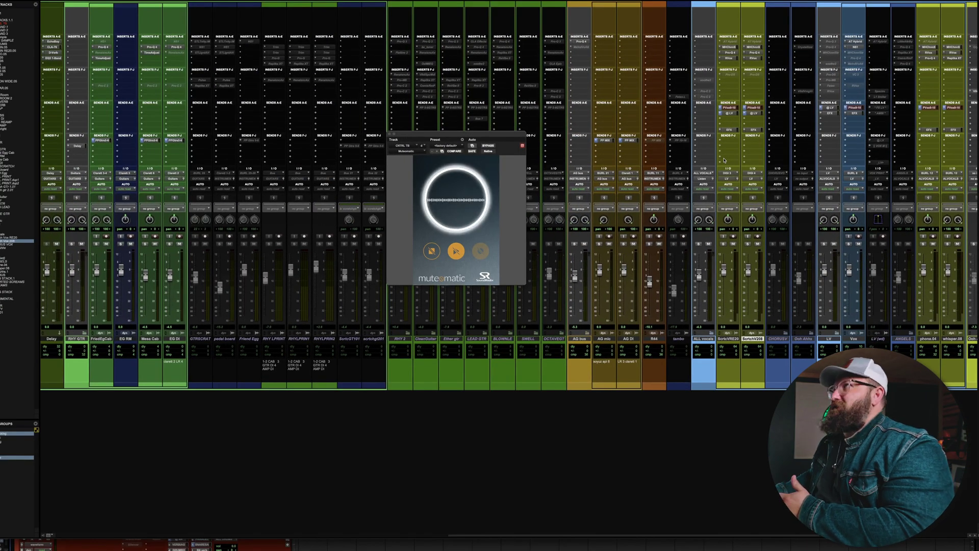
scroll(724, 160, left, 15)
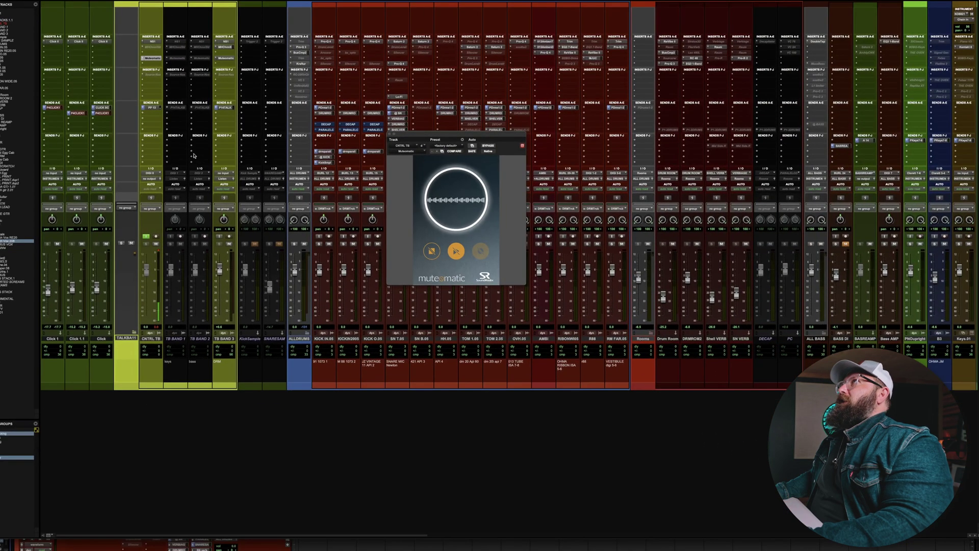
click(225, 108)
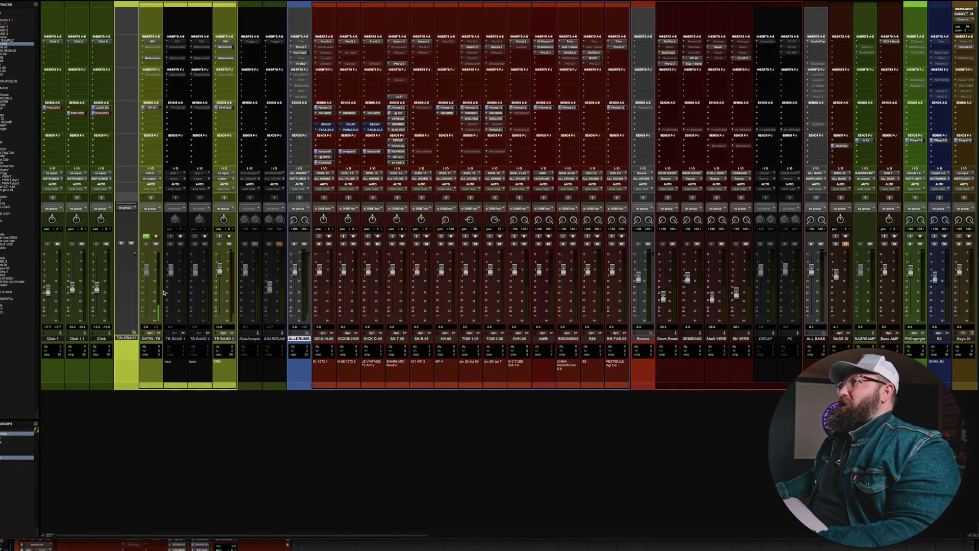
Move the Pro-Q 4 window clear of the channel strips and make the DECAP track active.
scroll(164, 292, right, 4)
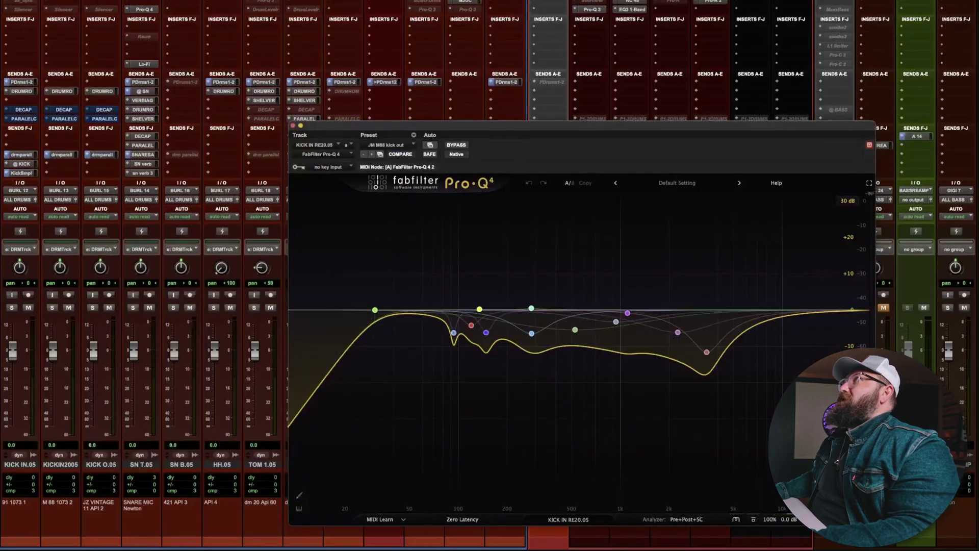
drag(338, 126, 566, 486)
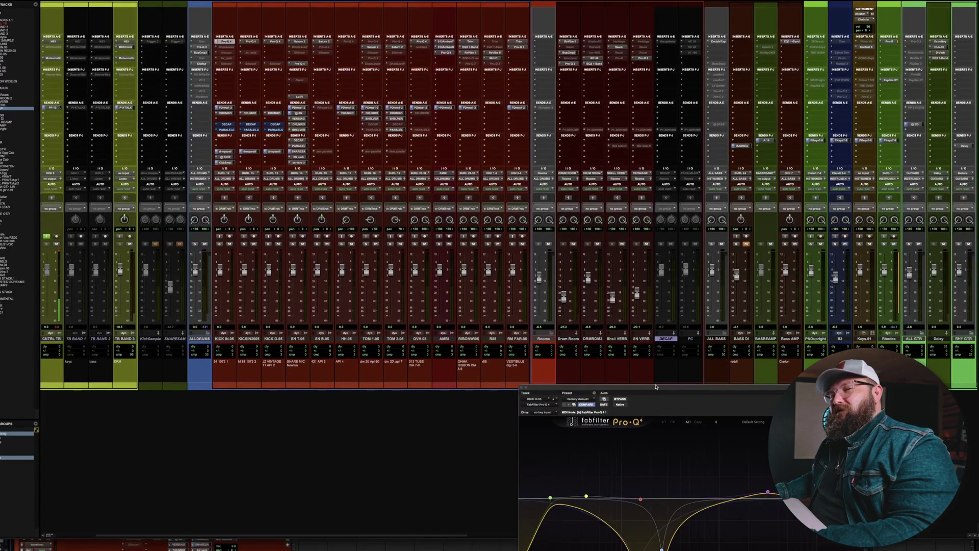
right_click(663, 339)
click(679, 356)
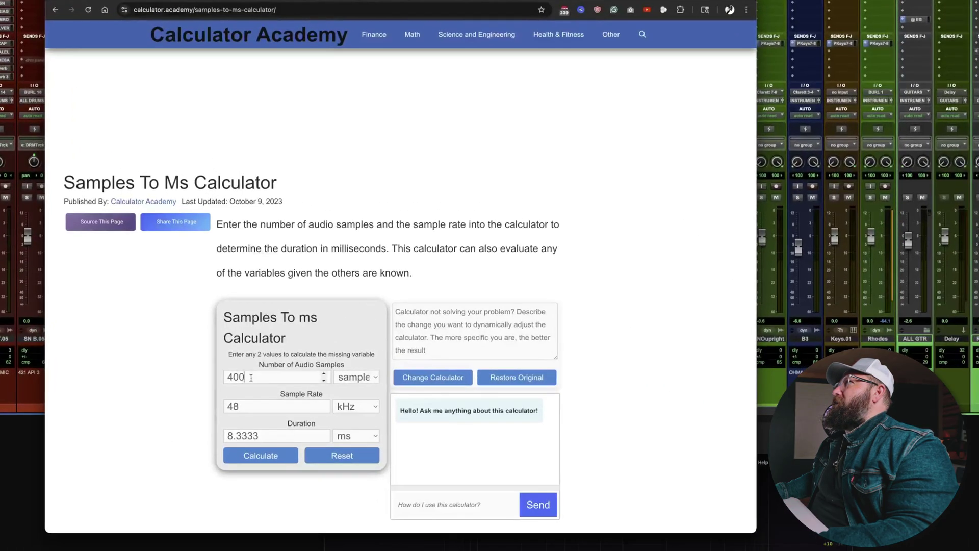
Convert 62 audio samples at 48 kHz to milliseconds in the browser's Samples To Ms Calculator.
double_click(251, 377)
text(62)
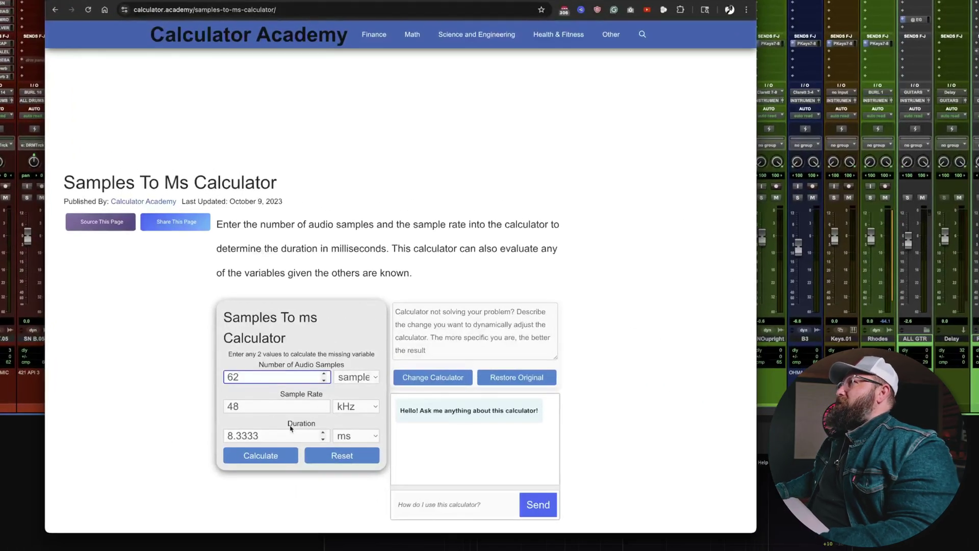
click(261, 458)
click(261, 459)
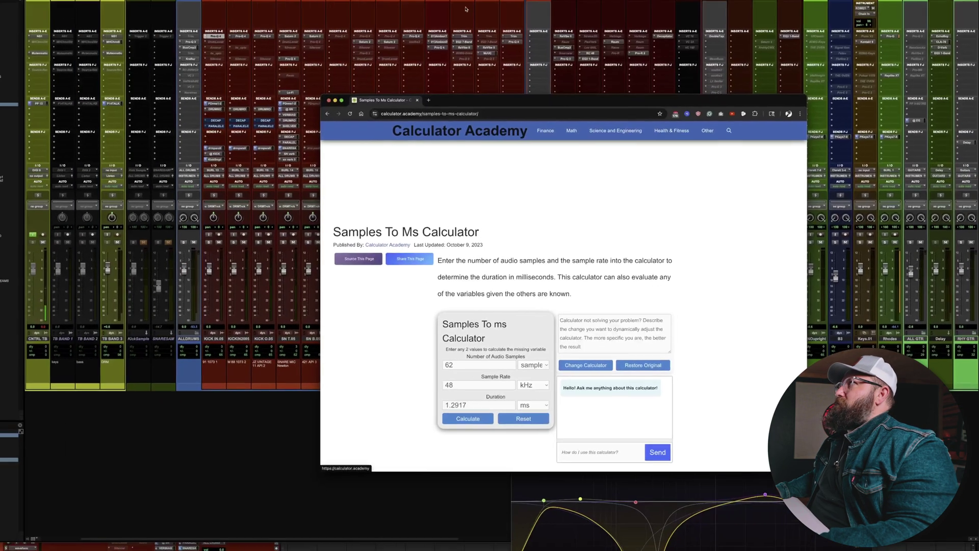
Switch back to Pro Tools and make the DECAP track inactive.
key(super+Tab)
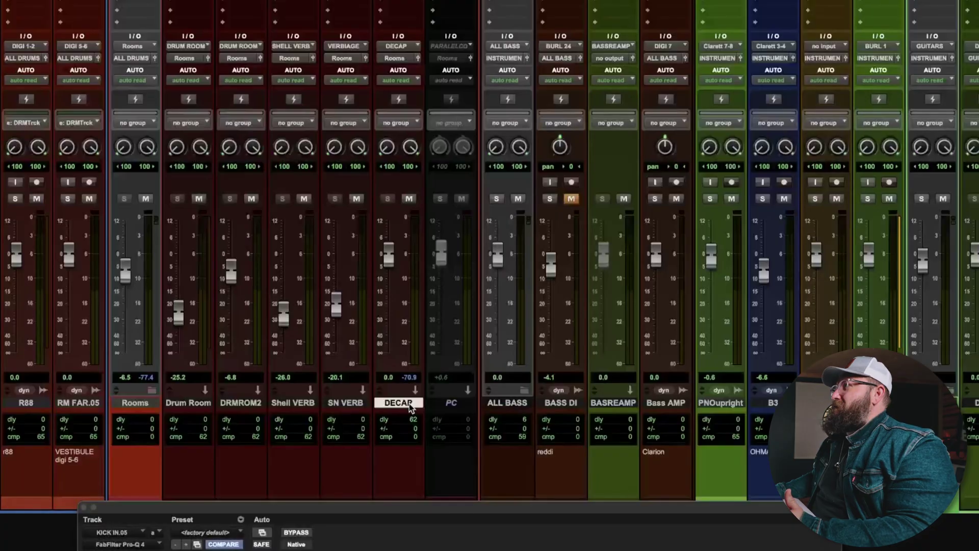
right_click(409, 408)
click(427, 427)
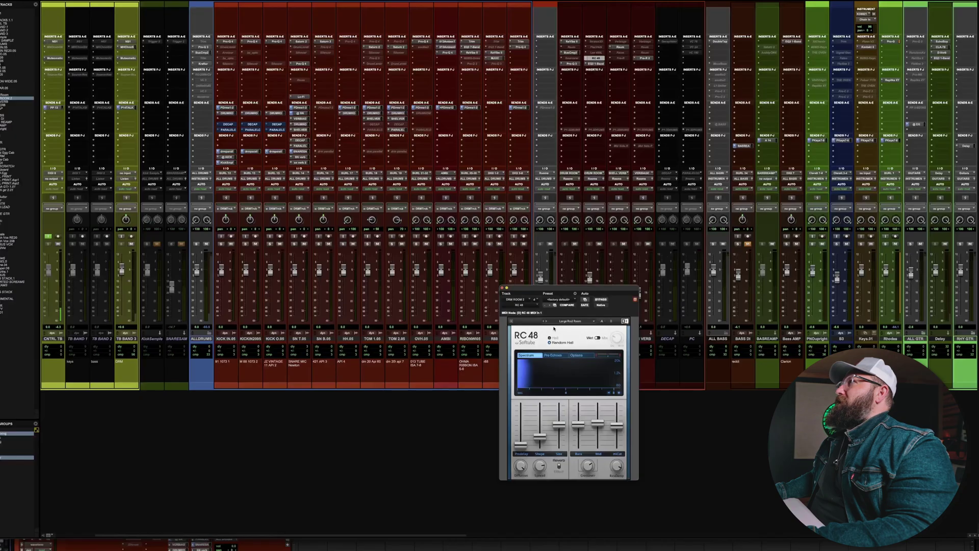
Review RC 48 and the one-band EQ on DRMROM2, plus the reverb, Bus Compressor 2 and Pro-Q 3 on Drum Room.
click(503, 288)
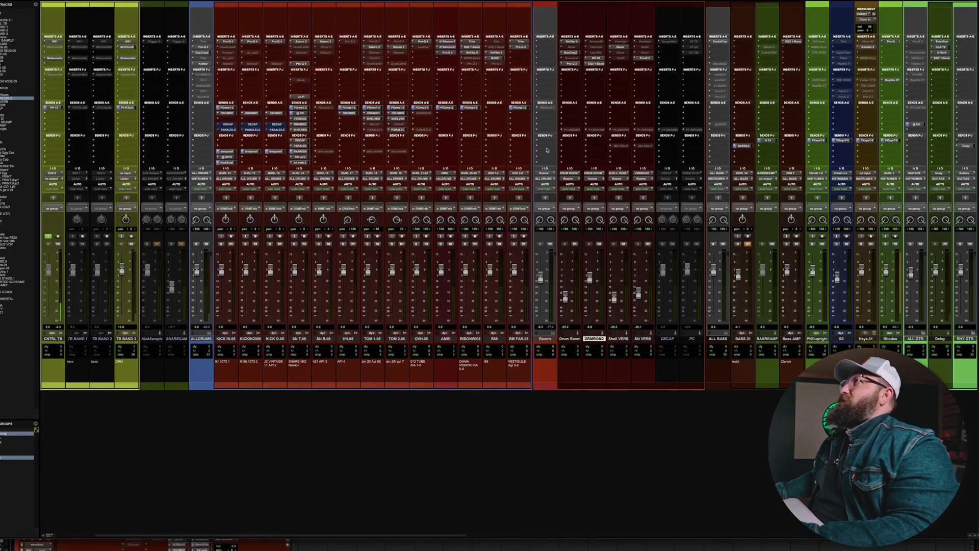
click(594, 64)
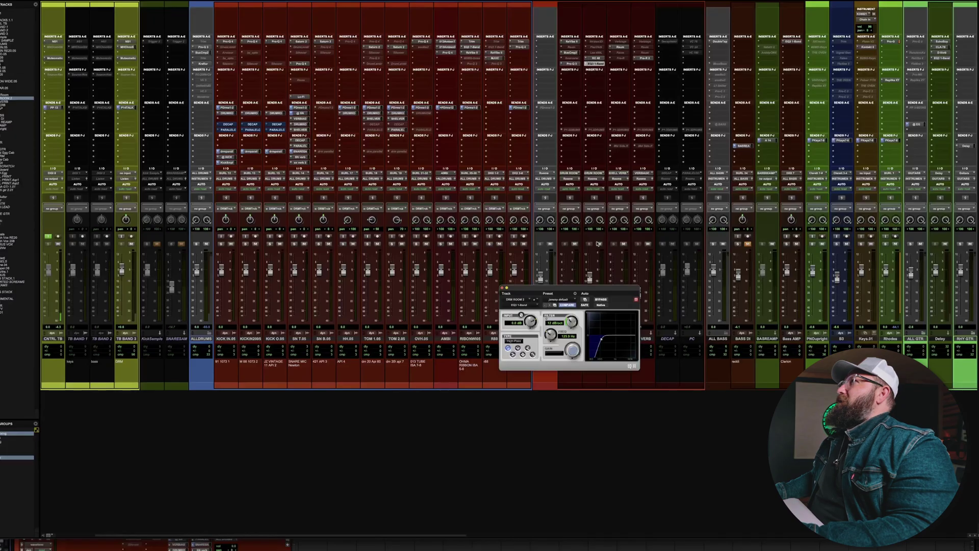
click(572, 41)
drag(555, 290, 687, 258)
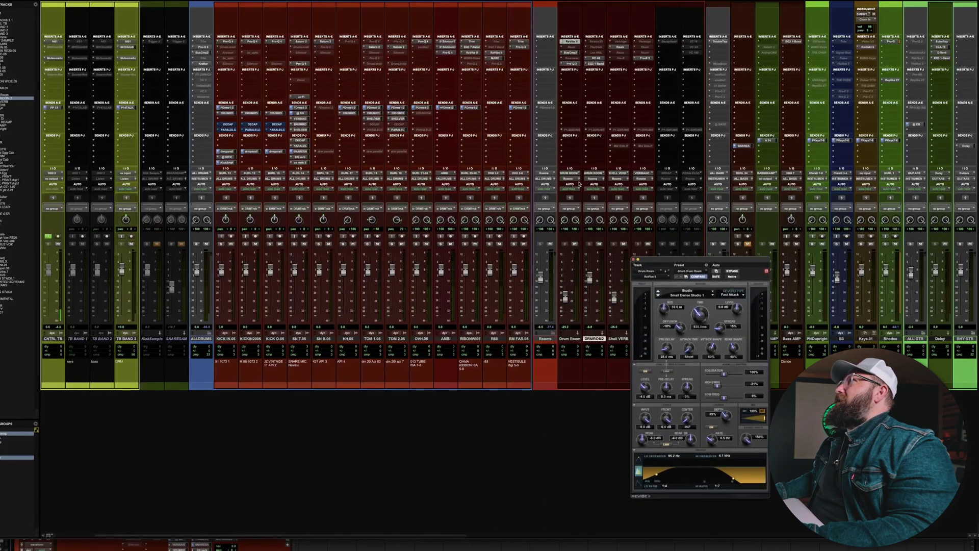
click(571, 53)
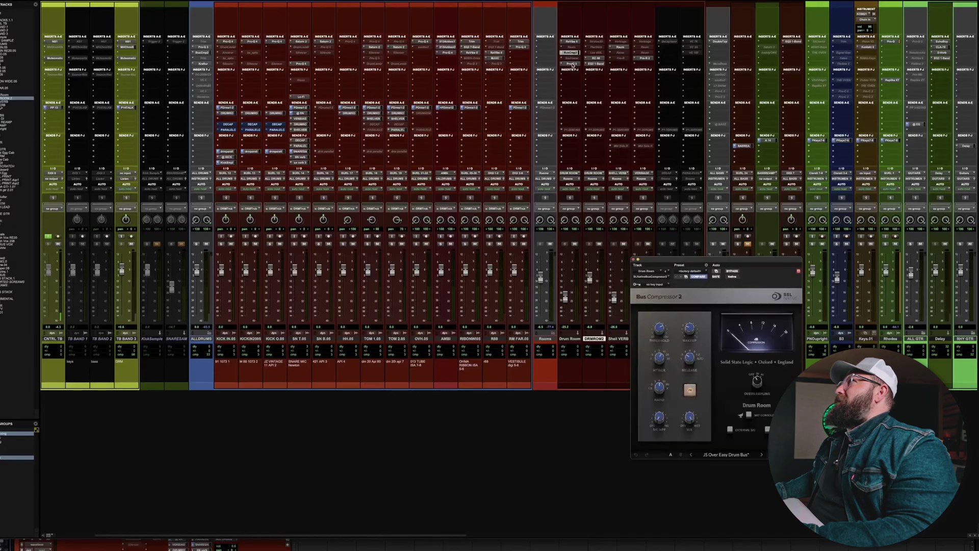
click(572, 64)
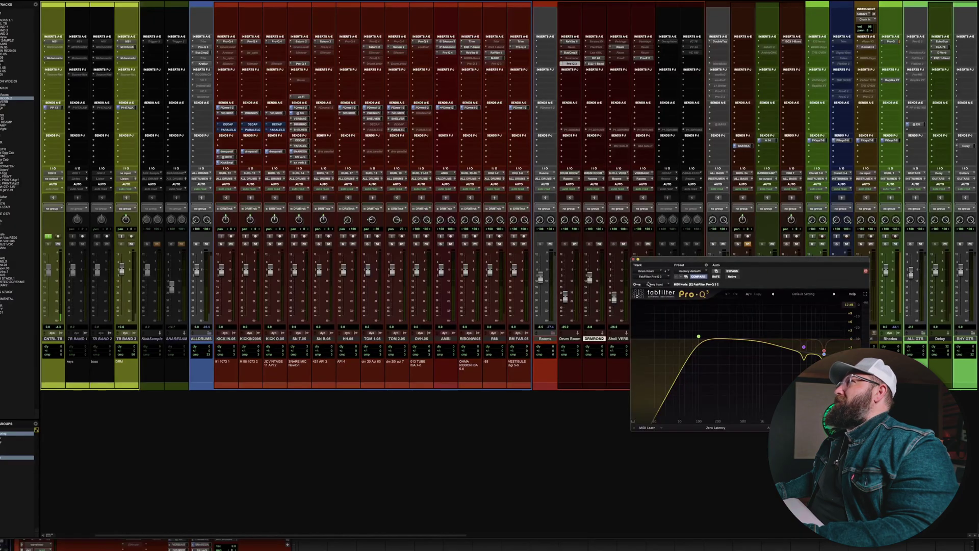
click(634, 260)
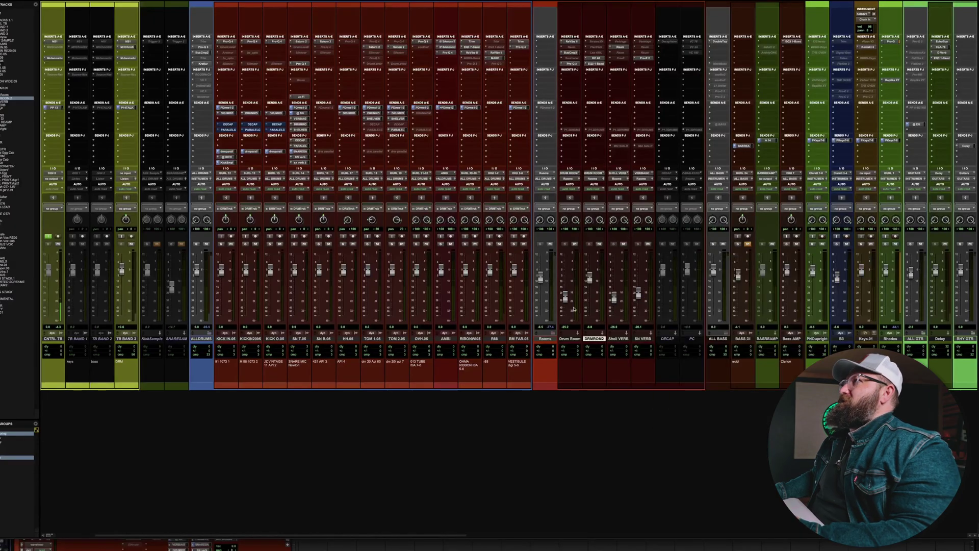
Pull the Rooms fader down to -∞ and set the RM FAR.05 fader to about -0.9 dB.
drag(541, 277, 540, 314)
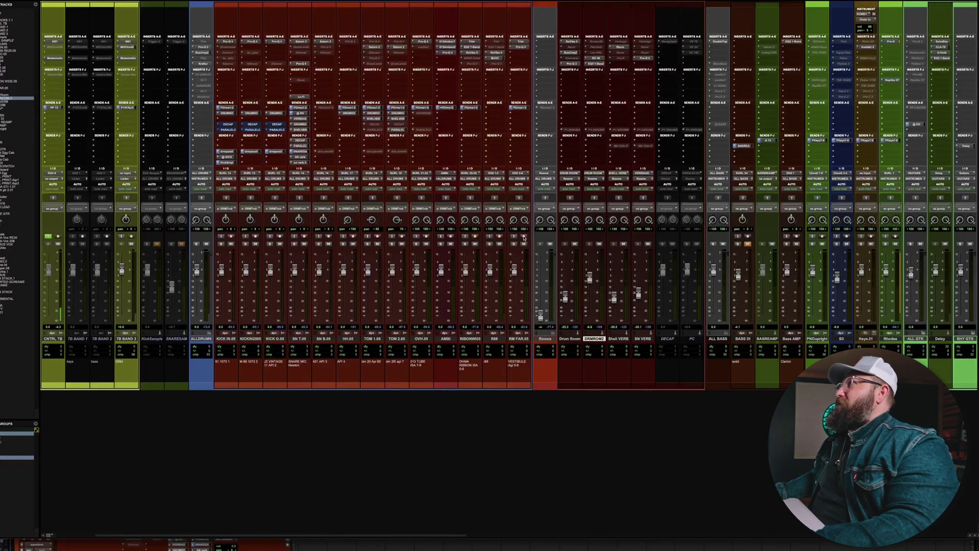
drag(514, 269, 515, 258)
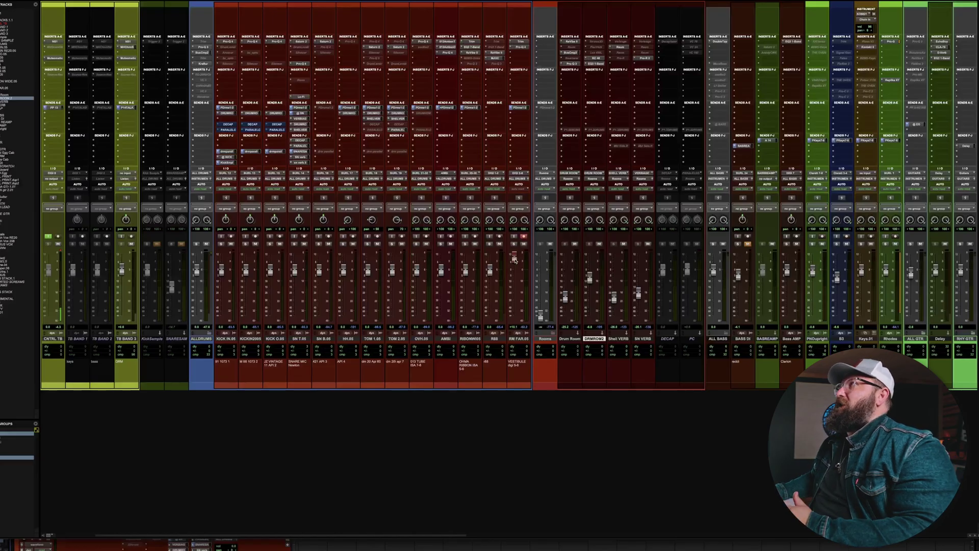
drag(515, 260, 515, 275)
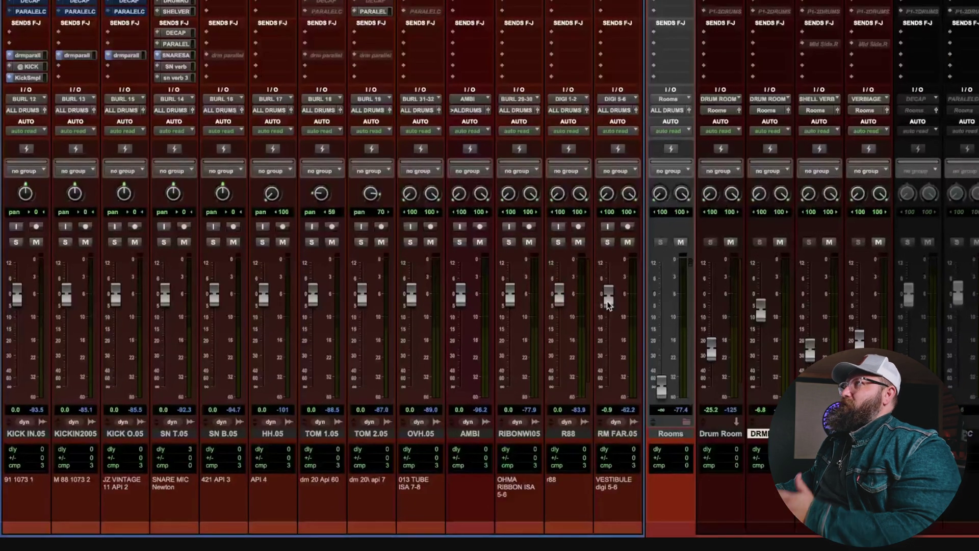
Select the R88 and RIBONWI05 tracks in turn, and review the Trim and ReVibe settings on RIBONWI05.
click(566, 433)
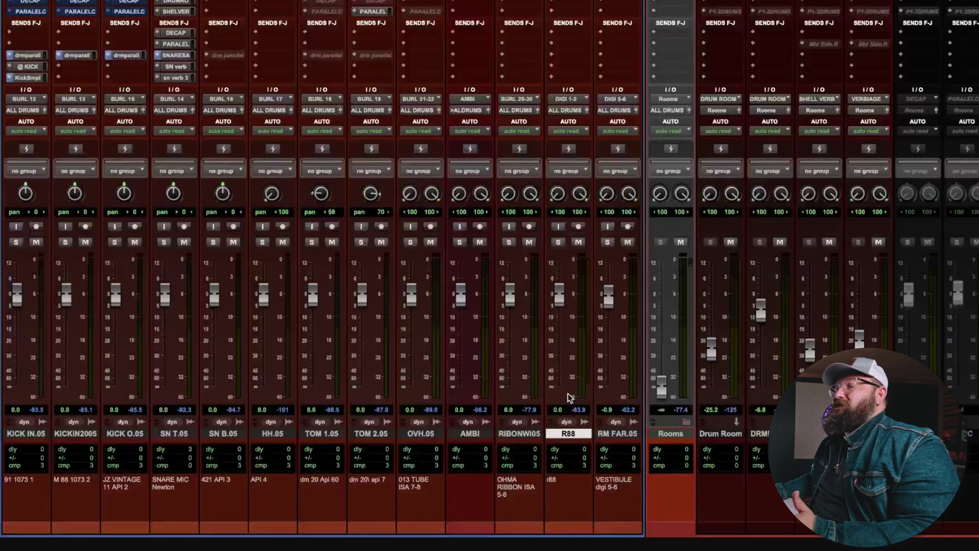
click(528, 434)
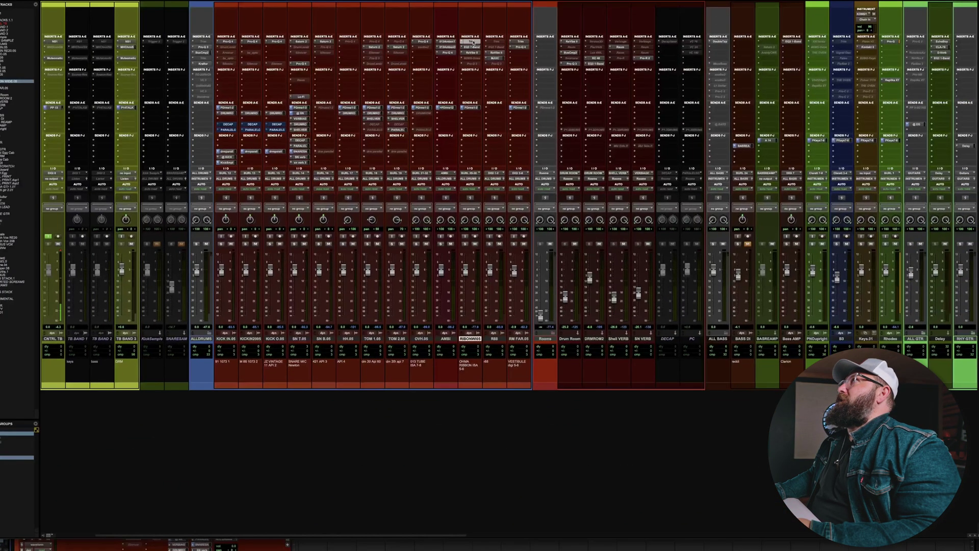
click(472, 48)
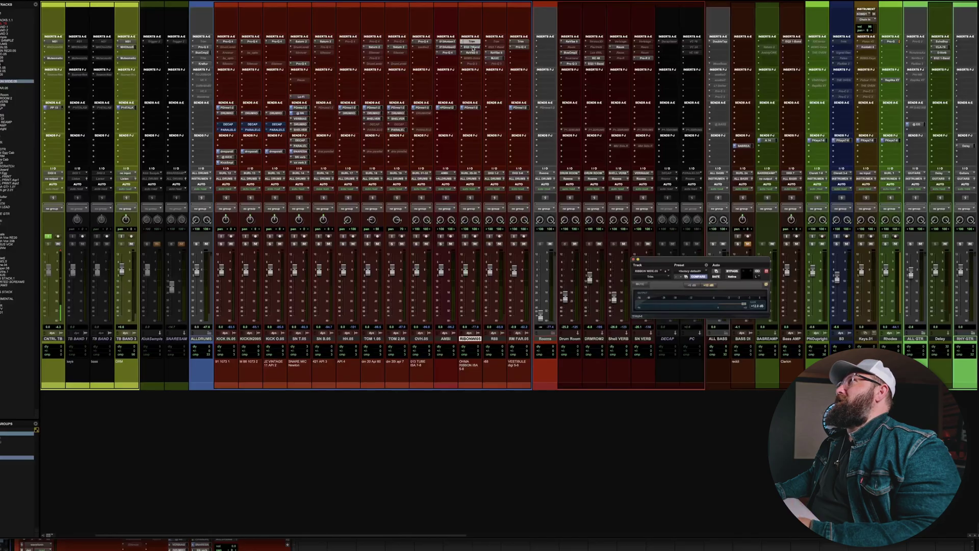
click(472, 47)
click(472, 42)
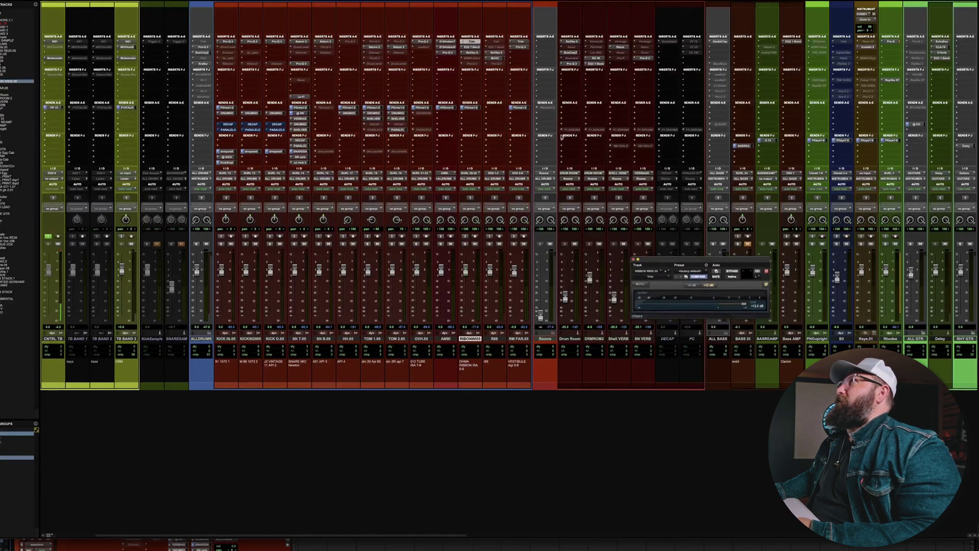
click(469, 52)
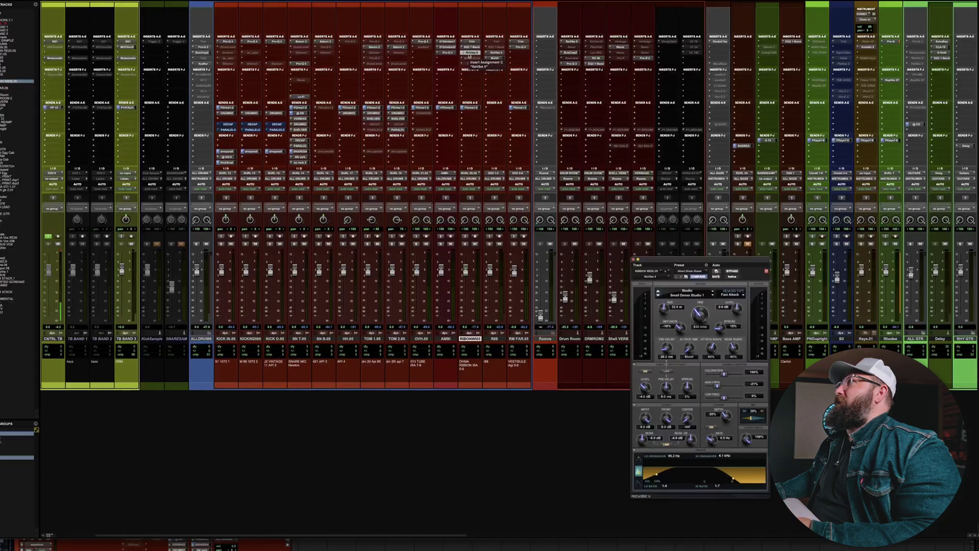
click(634, 259)
Review both Soyuz 013 ambisonic plugins and FabFilter Pro-Q 4 on the AMBI track.
click(447, 41)
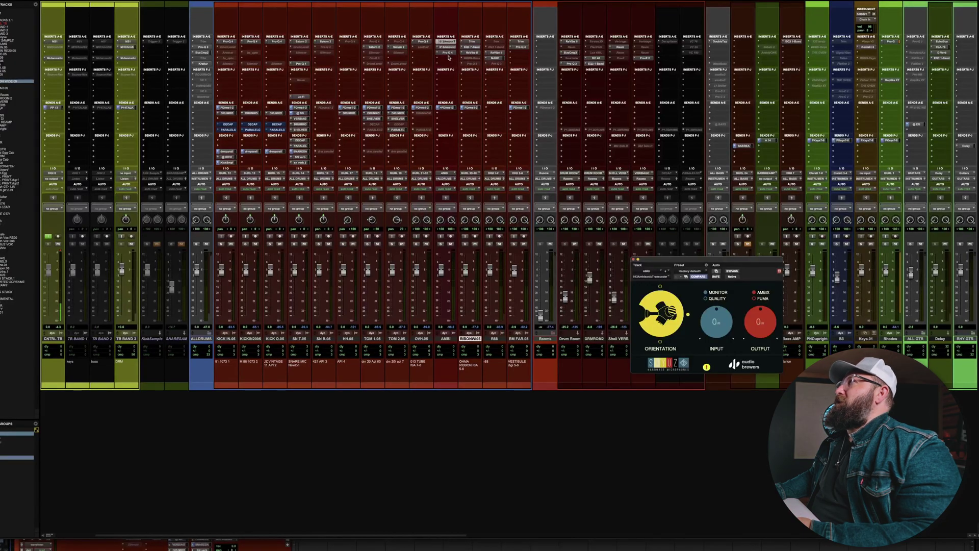
click(446, 46)
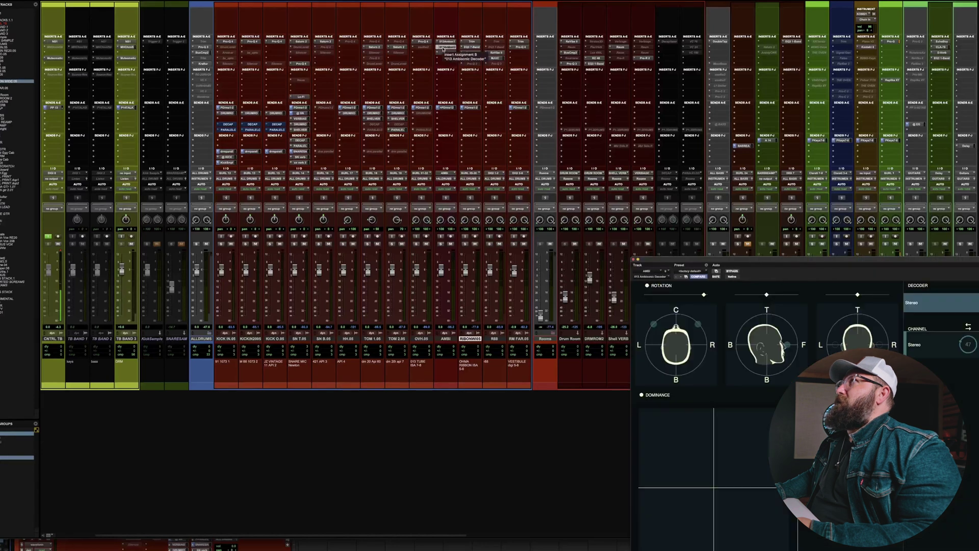
click(444, 53)
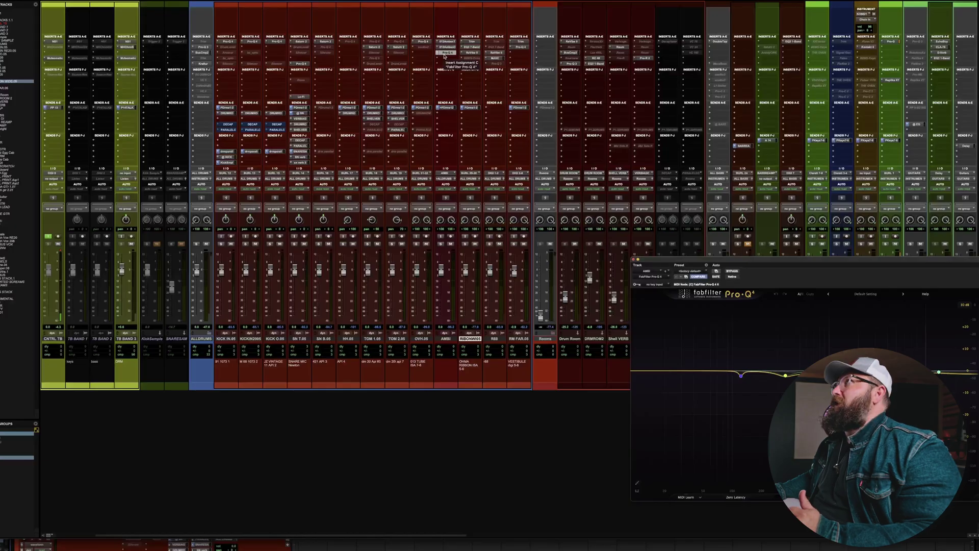
click(633, 260)
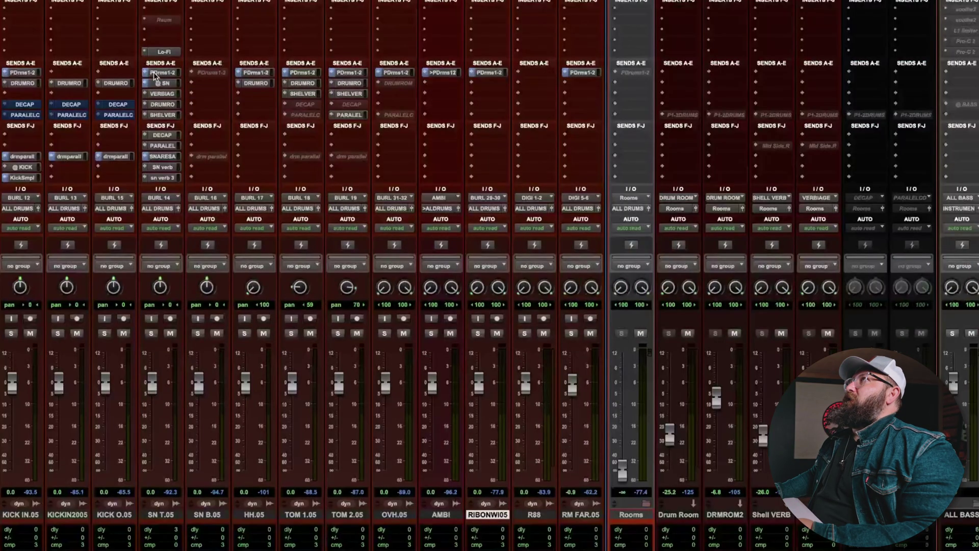
Check the PP Drums 1-2 sends on KICK IN.05, SN T.05, HH.05, RIBONWI05 and AMBI, and pull down AMBI's send fader.
click(26, 73)
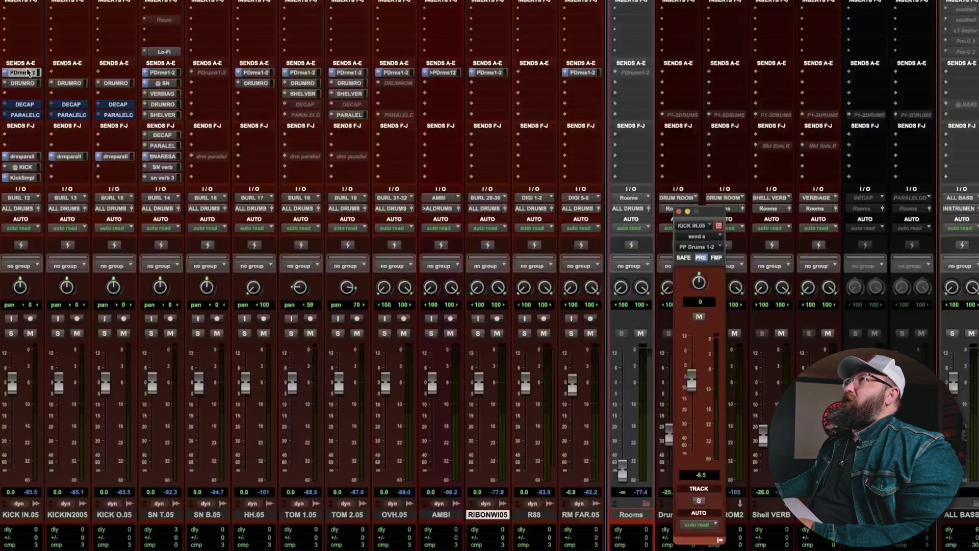
click(164, 72)
click(254, 72)
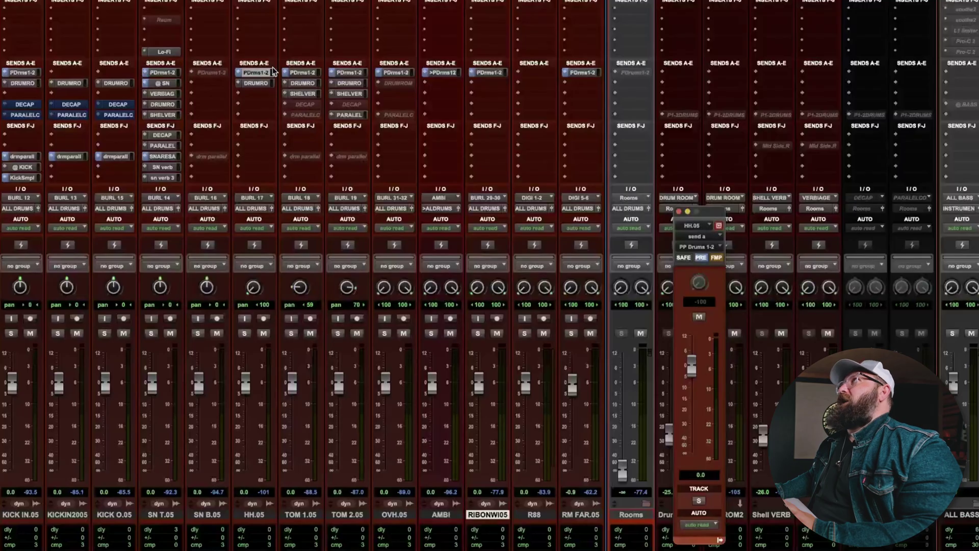
click(491, 74)
click(442, 73)
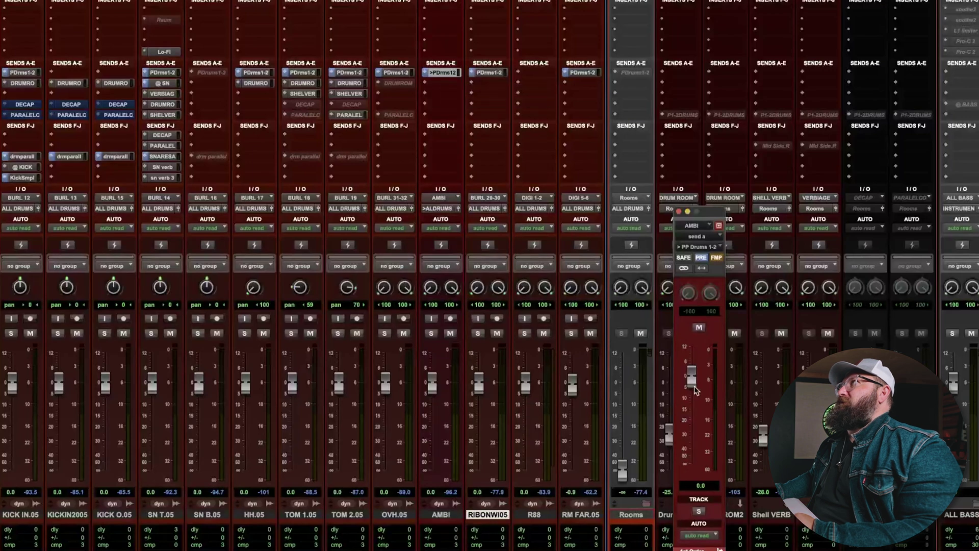
drag(697, 387, 692, 466)
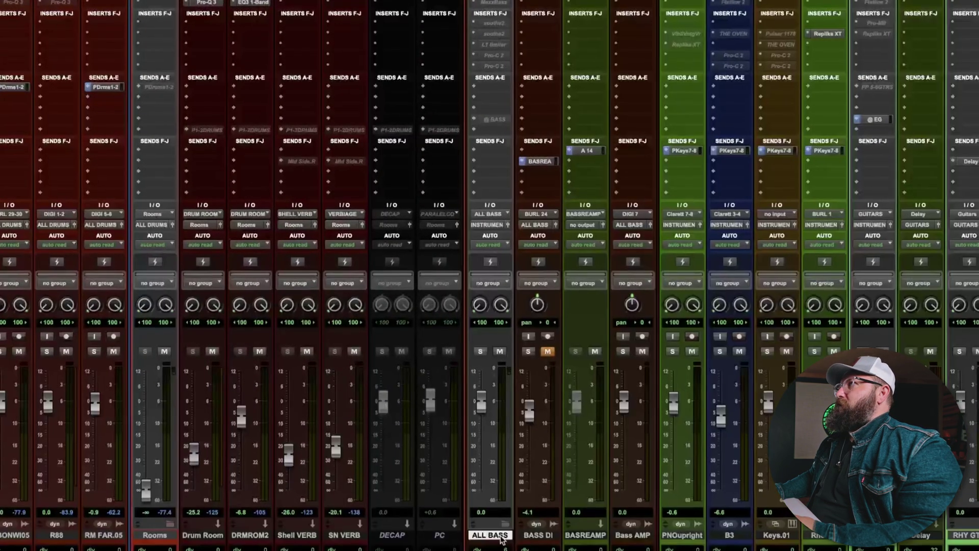
Collapse and re-expand the ALL BASS folder, and check BASS DI's send to BASS REAMP.
click(400, 339)
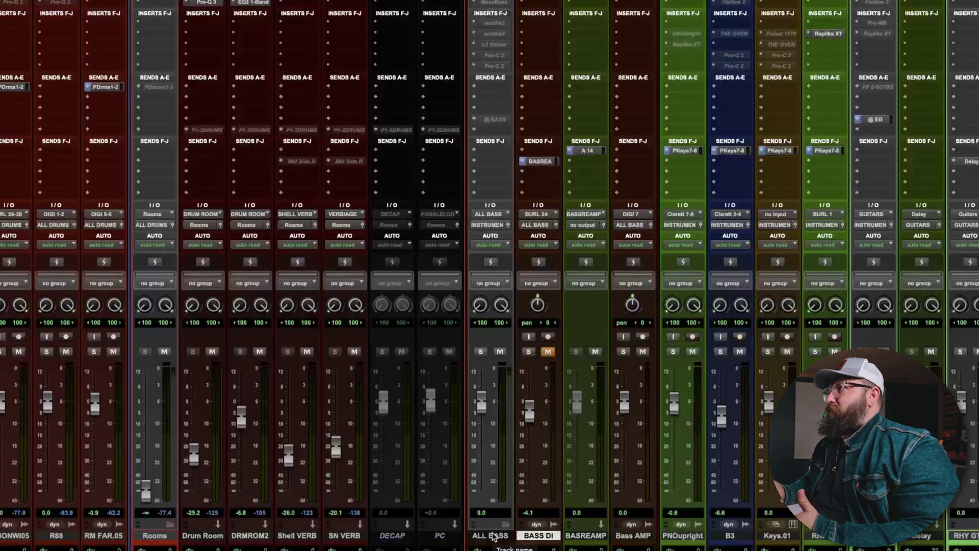
click(505, 525)
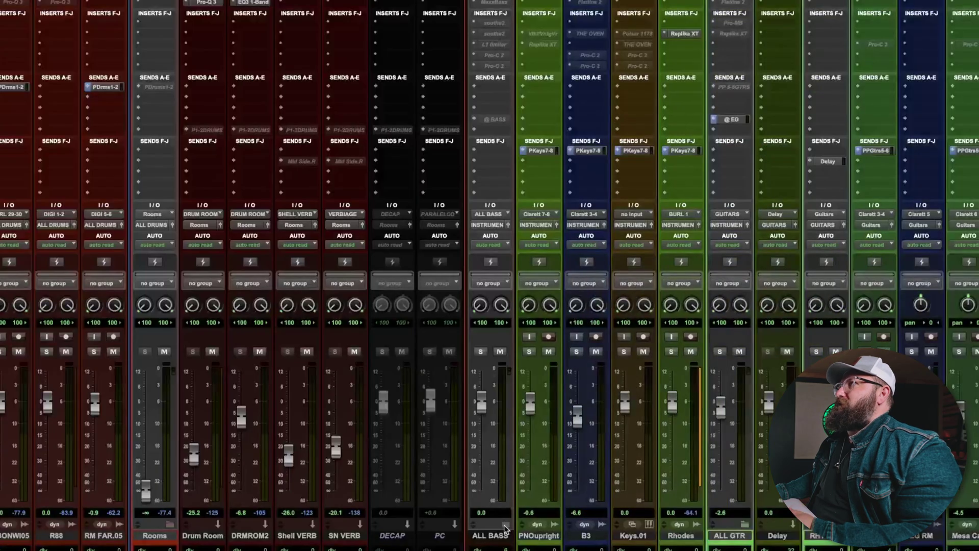
click(505, 526)
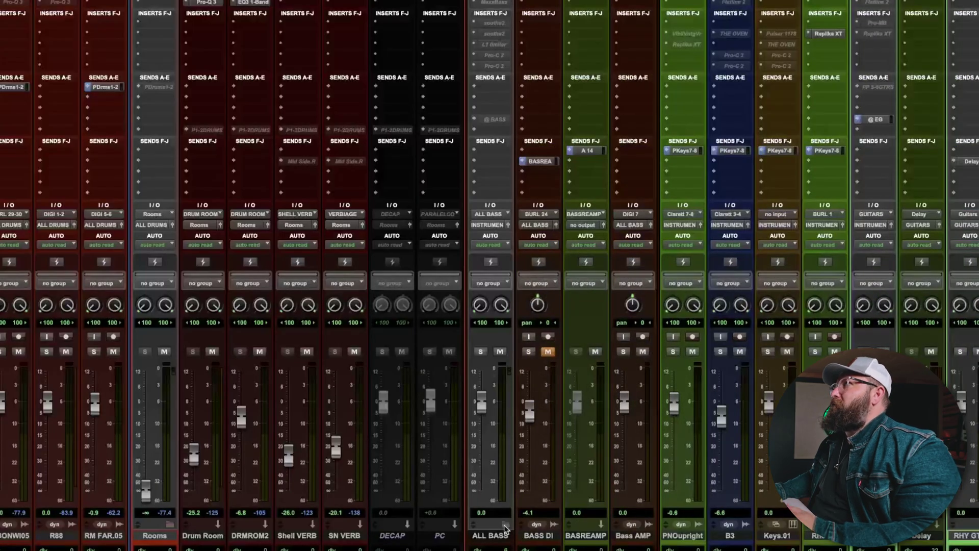
click(538, 535)
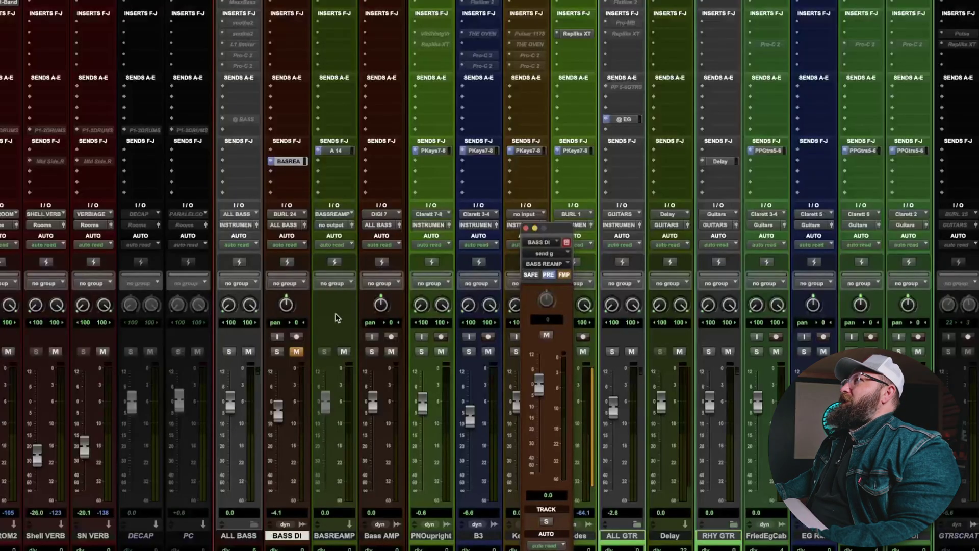
Make FabFilter Saturn 2 inactive on the BASREAMP track and review its Archetype Cory Wong bass amp.
click(327, 534)
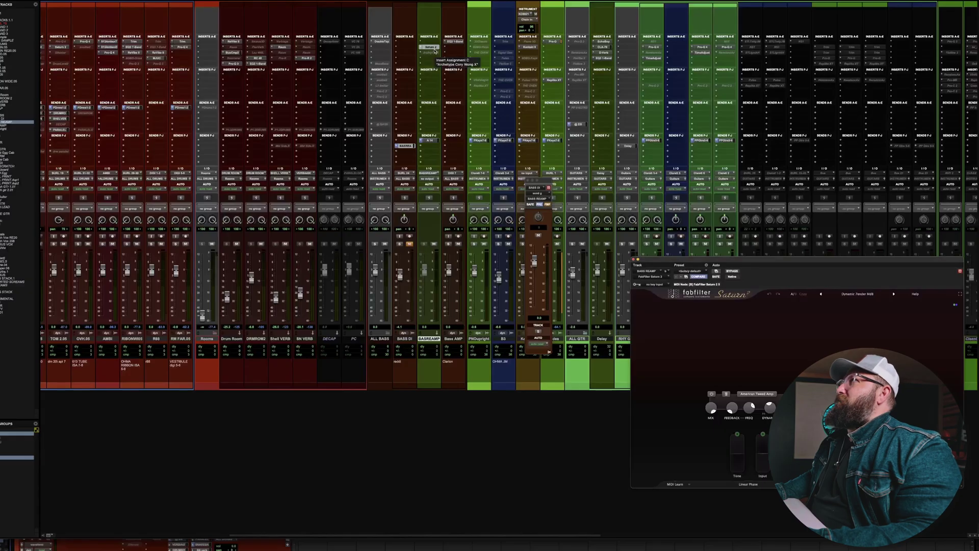
super+click(431, 47)
ctrl+super+click(431, 47)
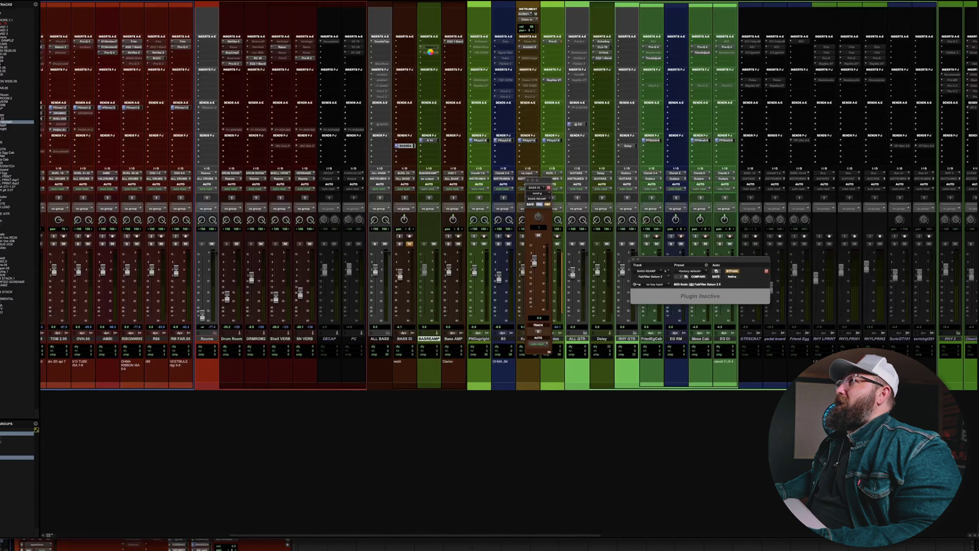
click(431, 52)
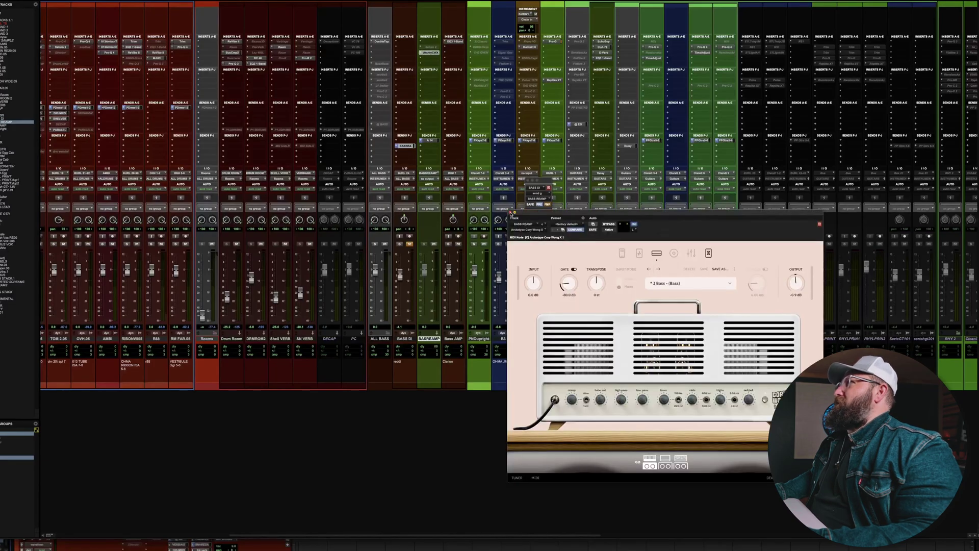
click(511, 212)
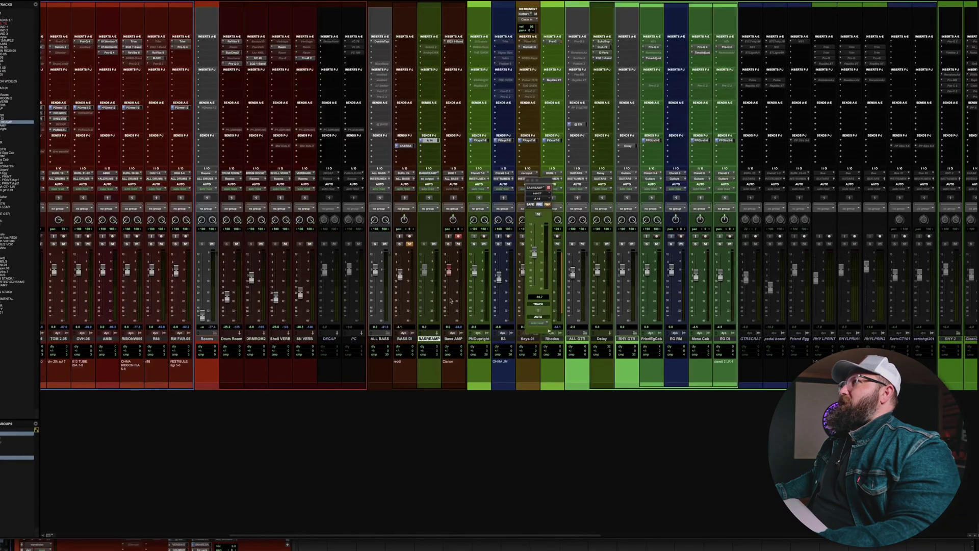
Review DoubleTap, MaxxBass, soothe2 and both Pro-C 2 compressors on the ALL BASS track.
scroll(451, 299, right, 2)
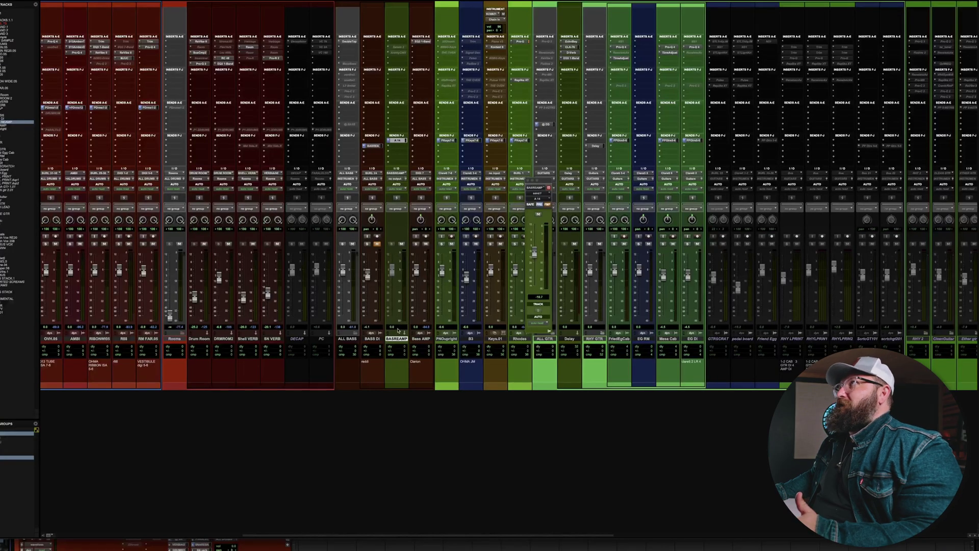
click(373, 339)
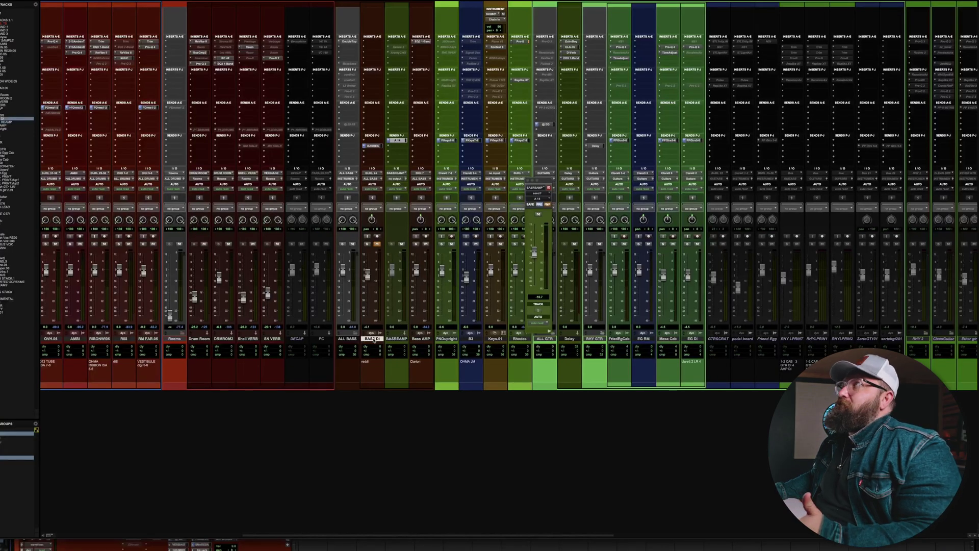
click(347, 84)
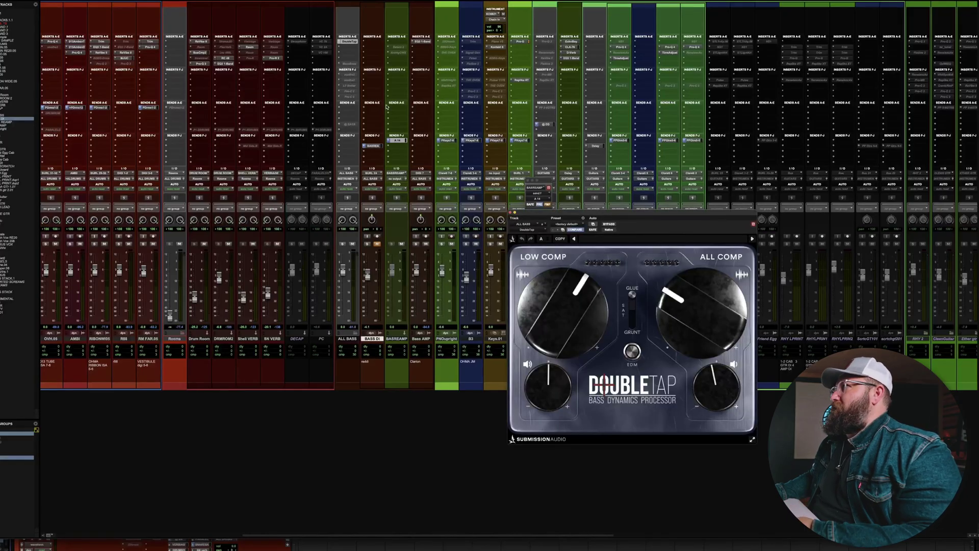
scroll(386, 106, right, 1)
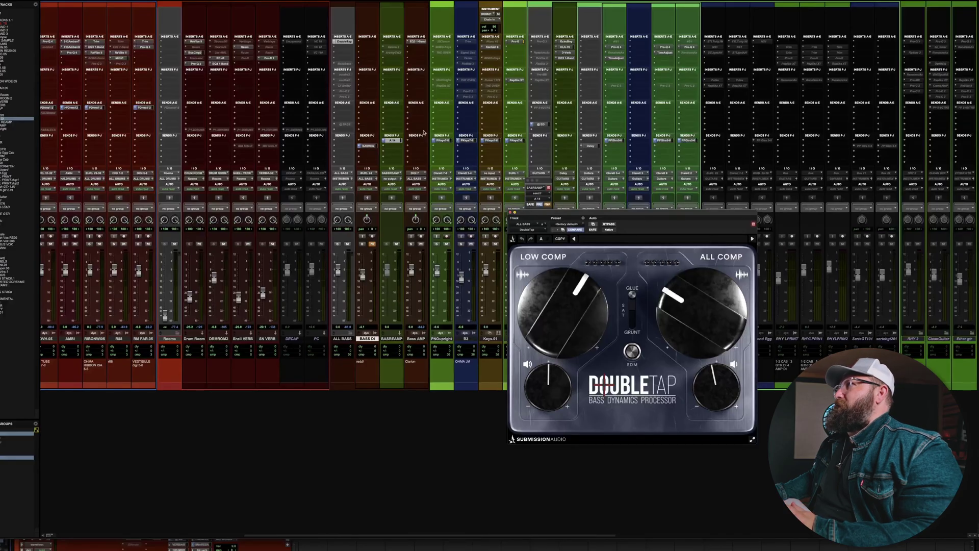
click(340, 64)
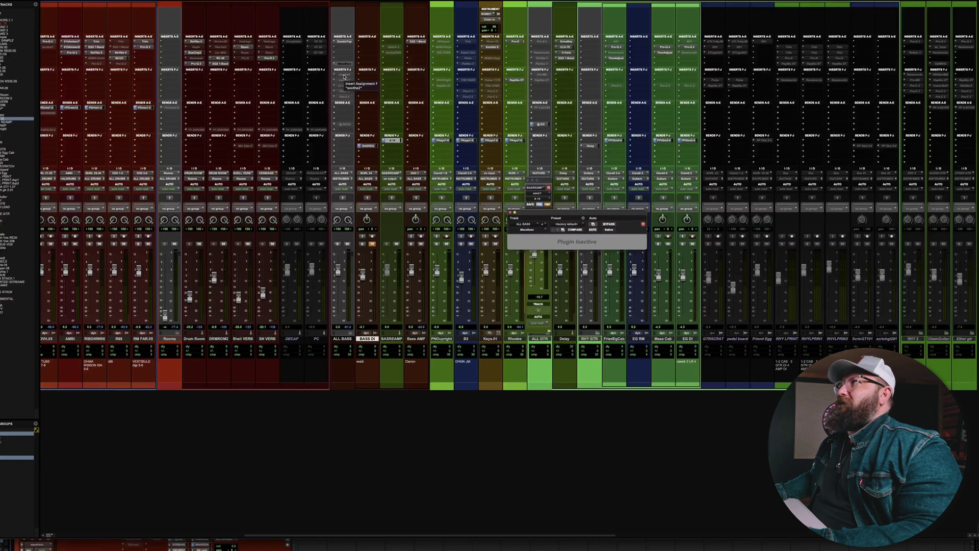
click(344, 75)
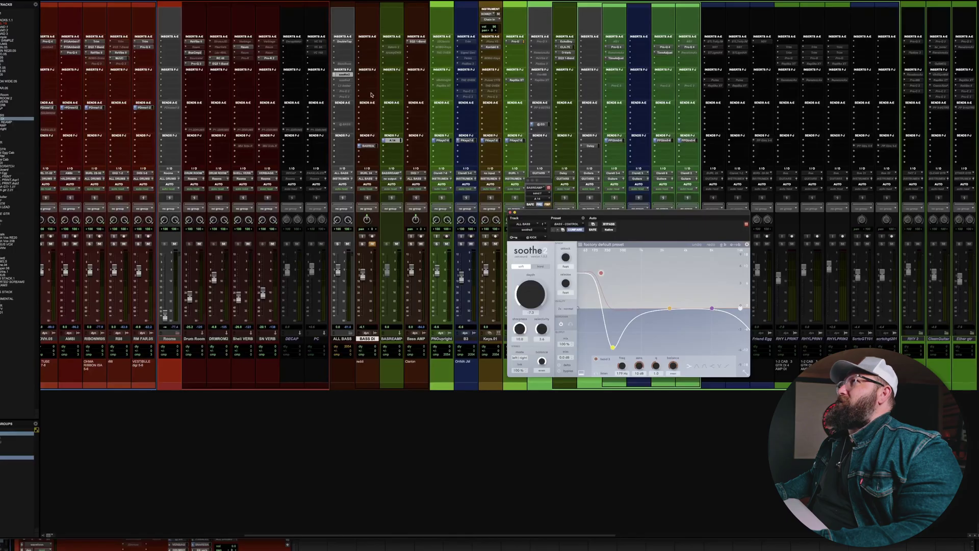
click(345, 92)
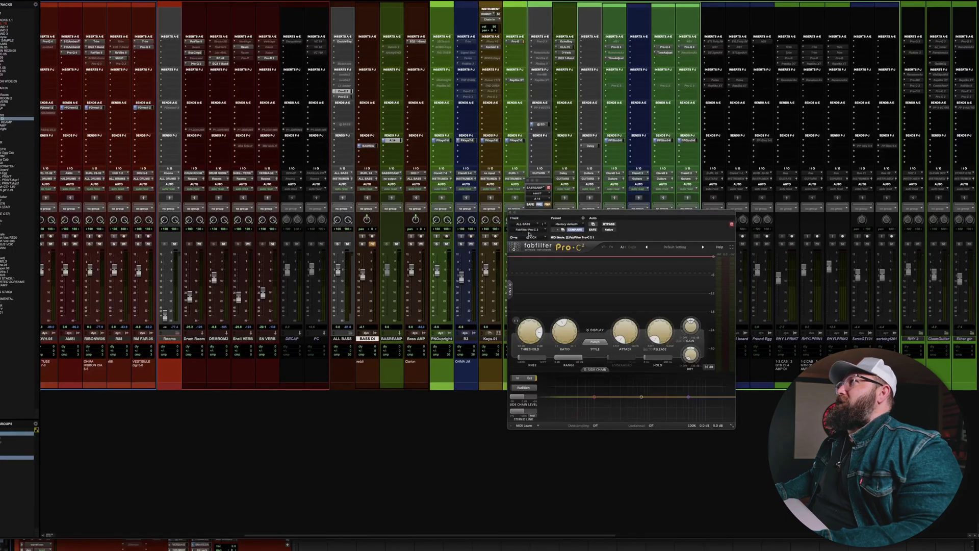
click(345, 96)
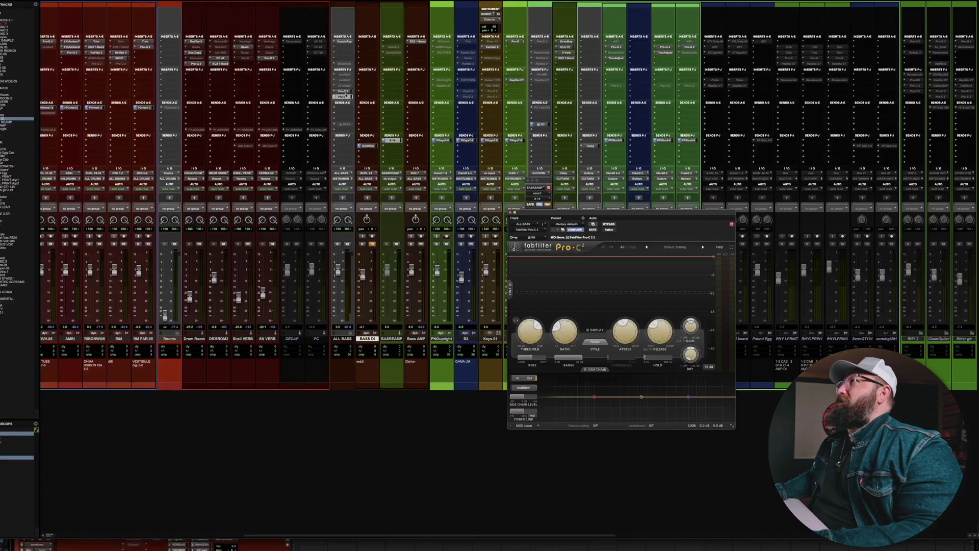
click(345, 99)
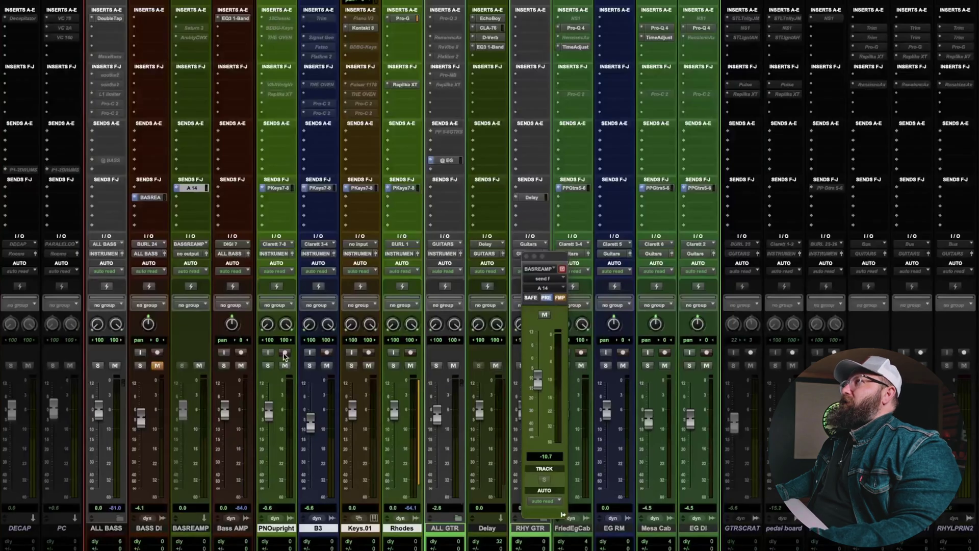
Review the PNO upright track's 32Classic Channel Strip and THE OVEN, activating them temporarily, and inspect its PP Keys 7-8 send.
click(279, 19)
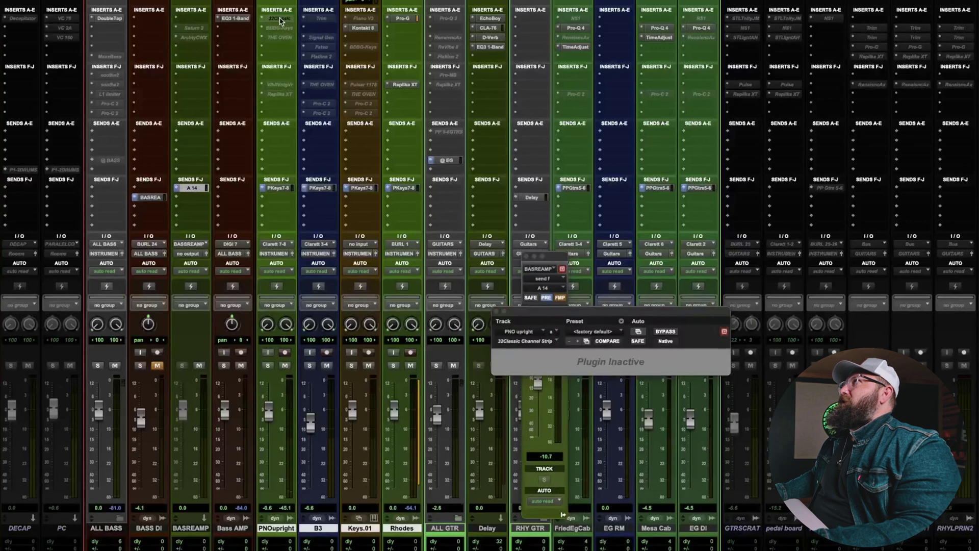
ctrl+super+click(280, 20)
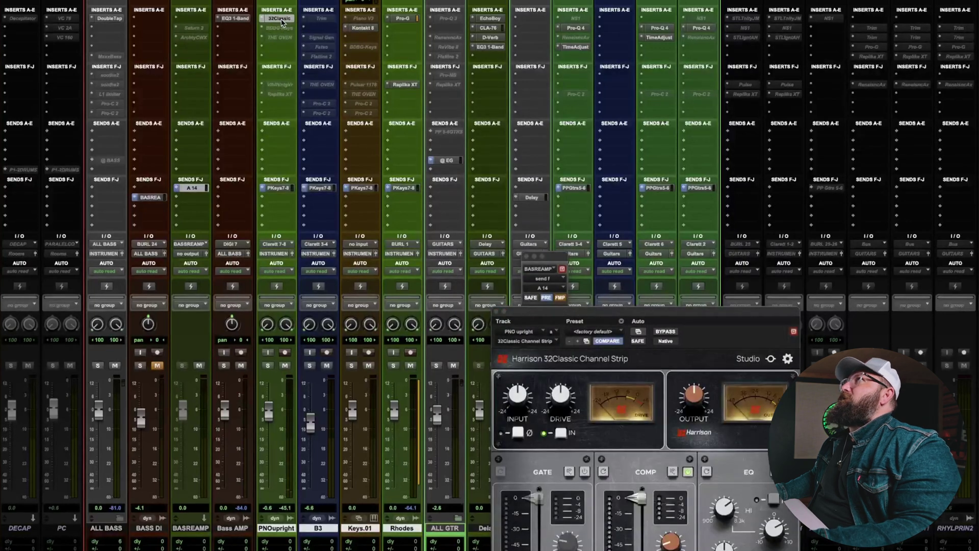
ctrl+super+click(281, 21)
click(282, 29)
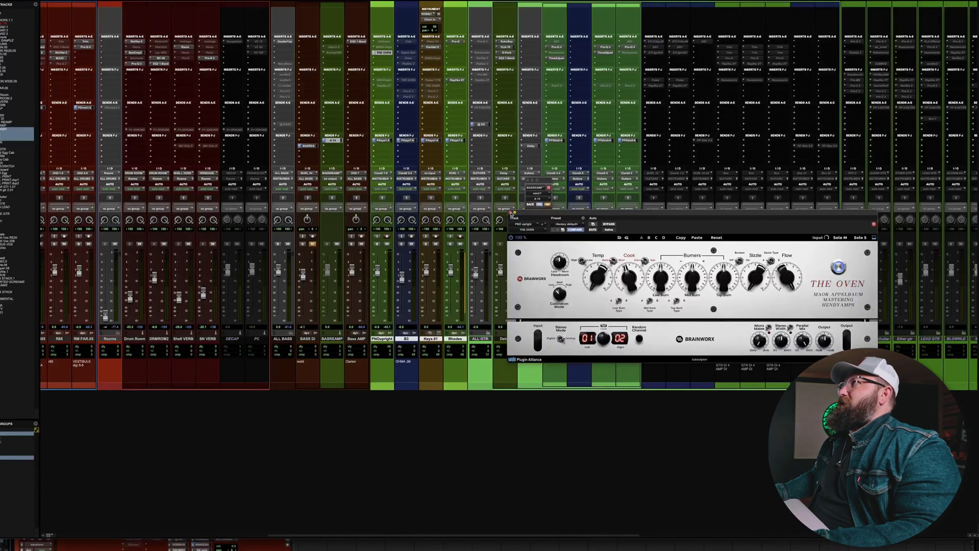
click(511, 213)
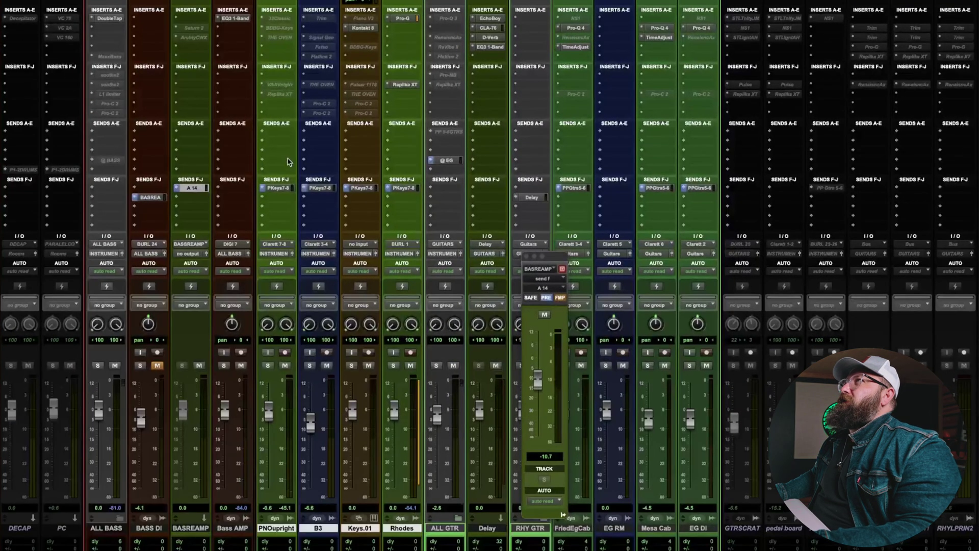
click(281, 188)
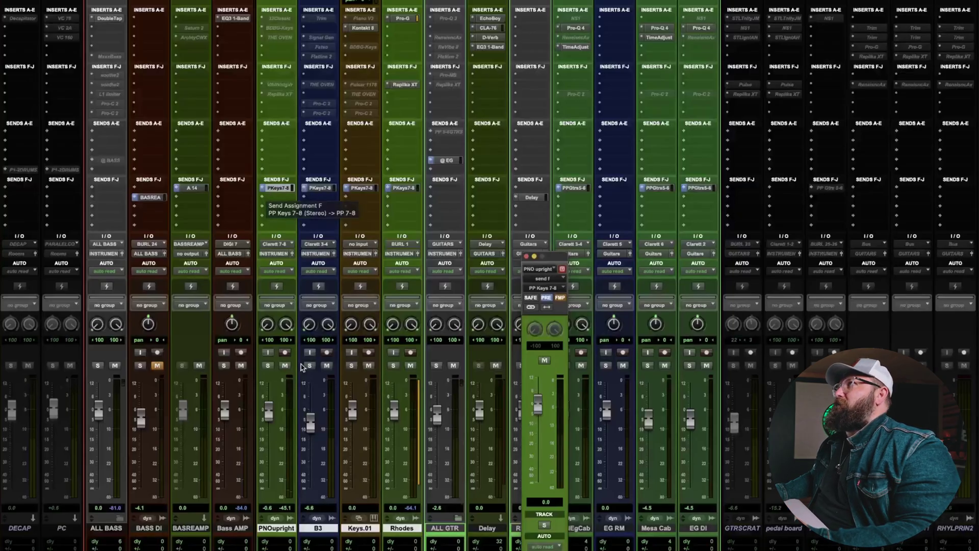
Open Kontakt 8 on the Keys.01 track, audition The Gentleman upright piano with a few notes, and close it.
click(526, 256)
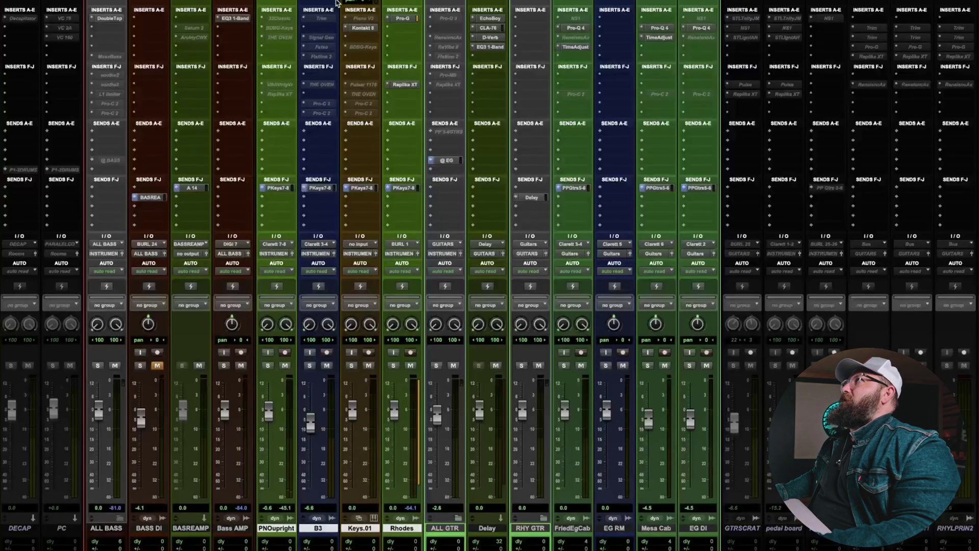
click(374, 28)
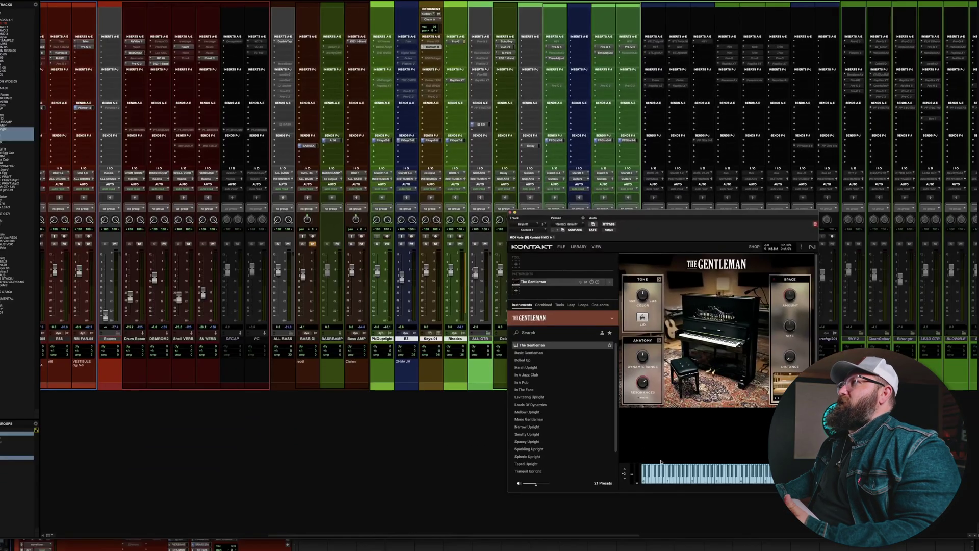
click(676, 480)
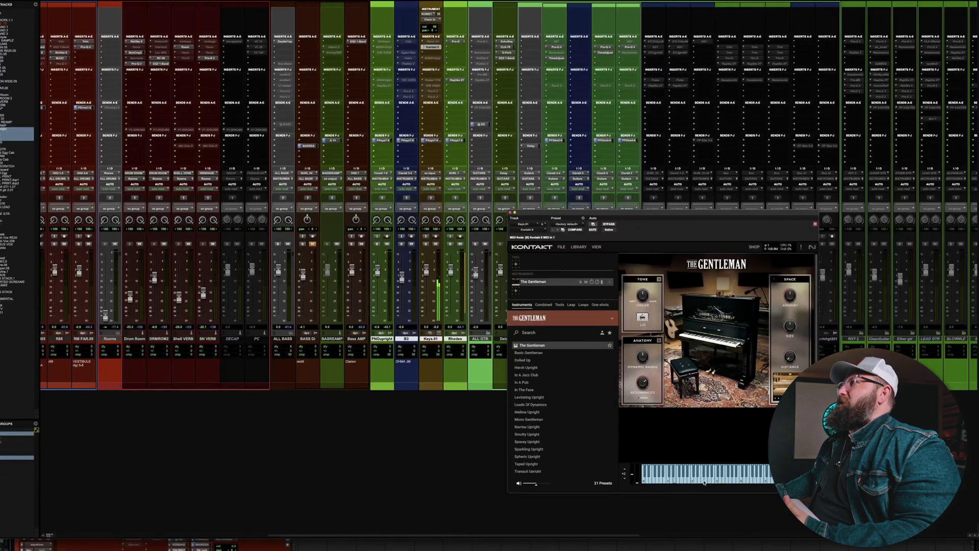
click(511, 213)
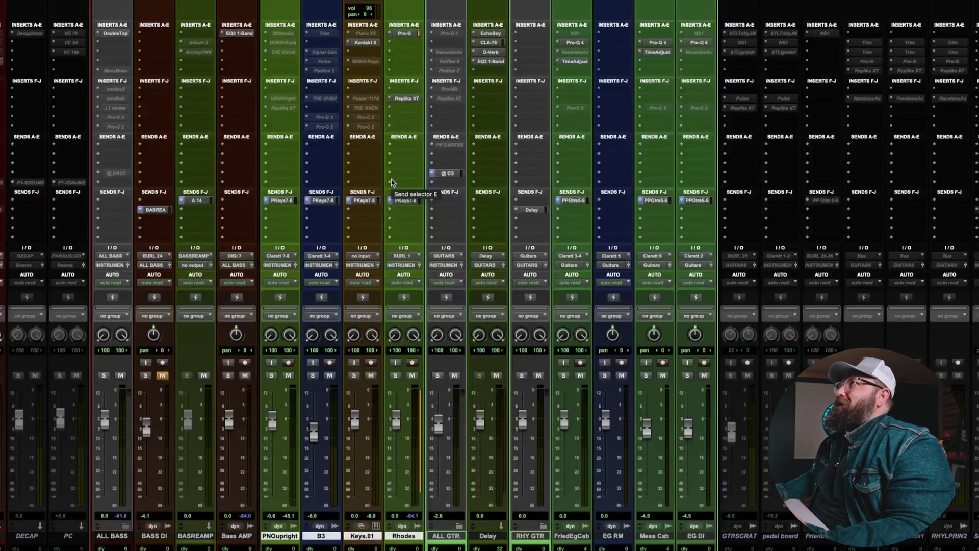
Check the MIDI routing choices available for the Keys.01 instrument track.
click(391, 184)
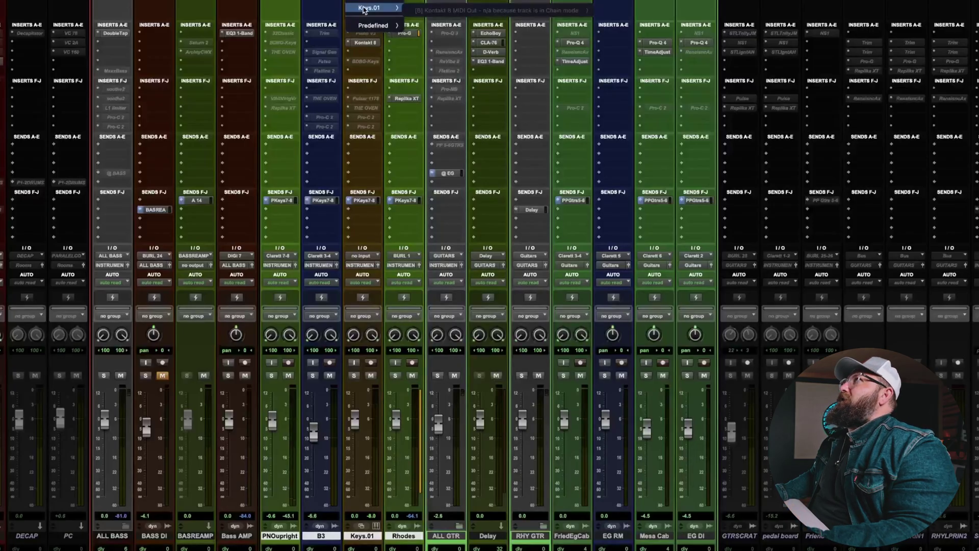
mouse_move(380, 26)
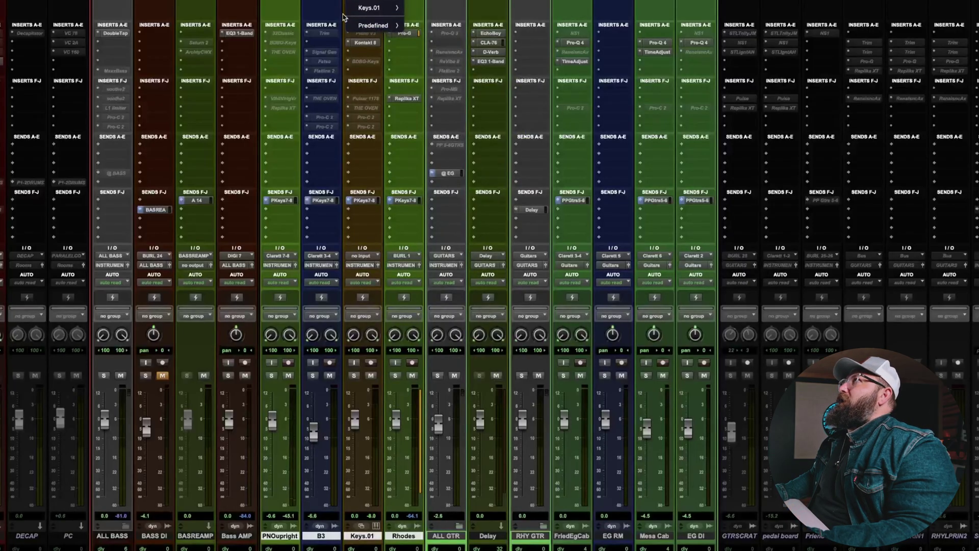
click(422, 6)
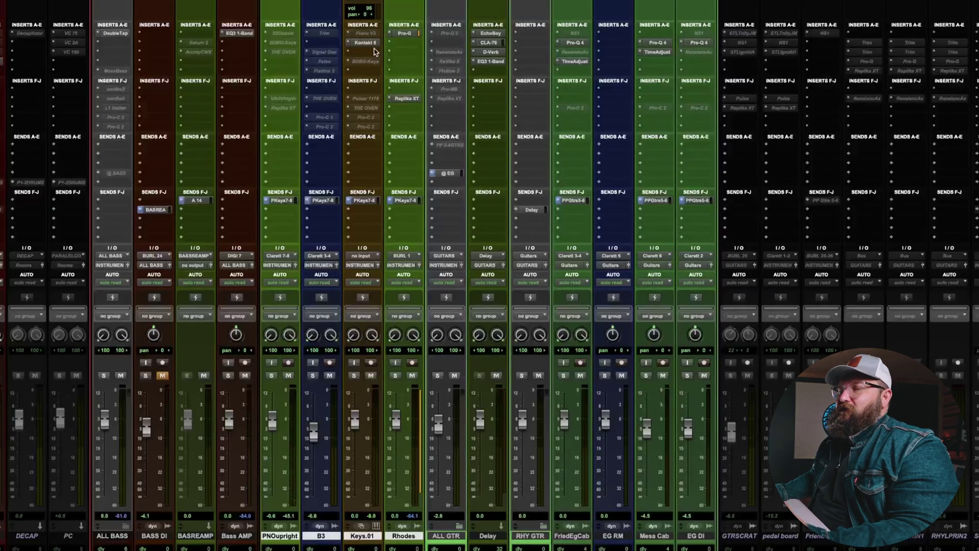
Select the ALL GTR folder track and examine the guitar tracks beside it in the mixer.
scroll(452, 238, left, 2)
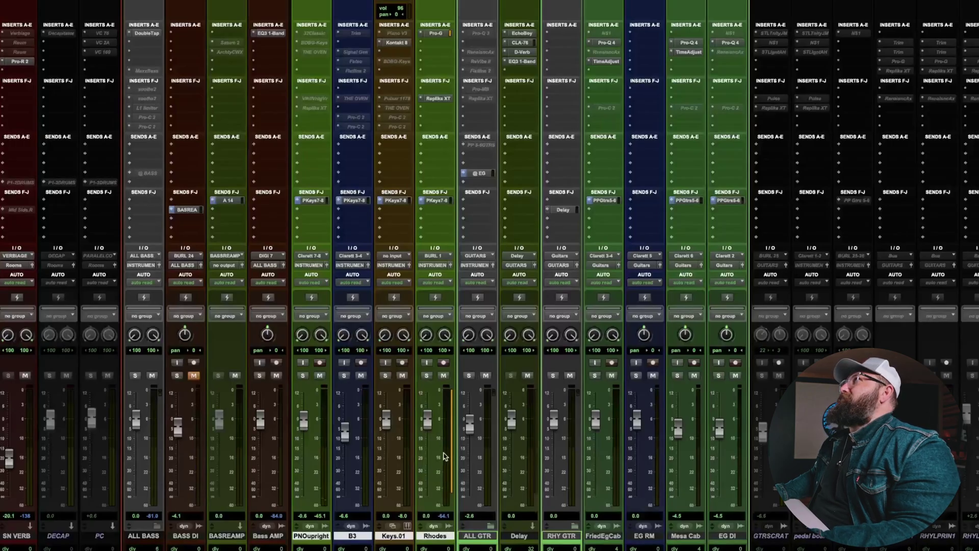
click(477, 535)
scroll(479, 536, right, 5)
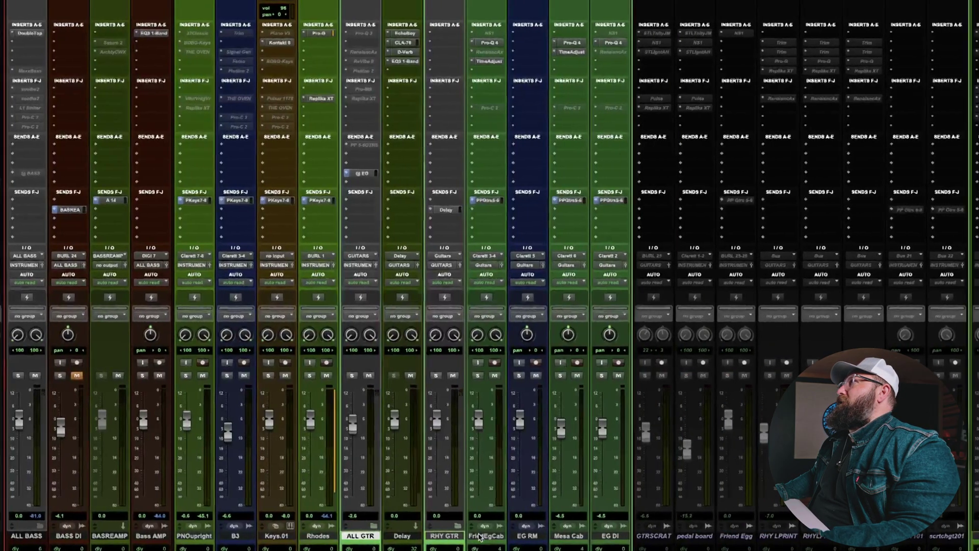
scroll(480, 536, right, 6)
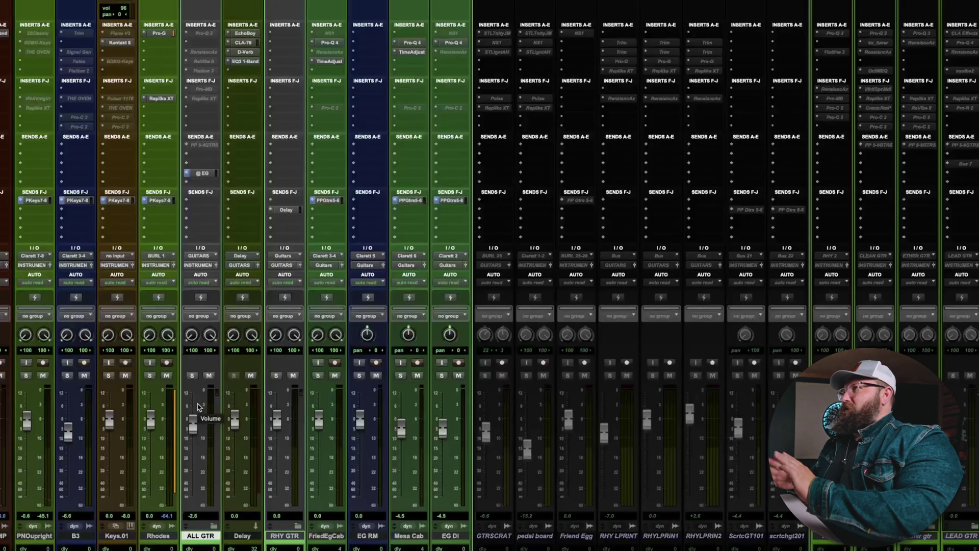
Select the guitar Delay track and review its EchoBoy, CLA-76 and EQ3 1-Band plug-ins.
click(240, 536)
click(245, 33)
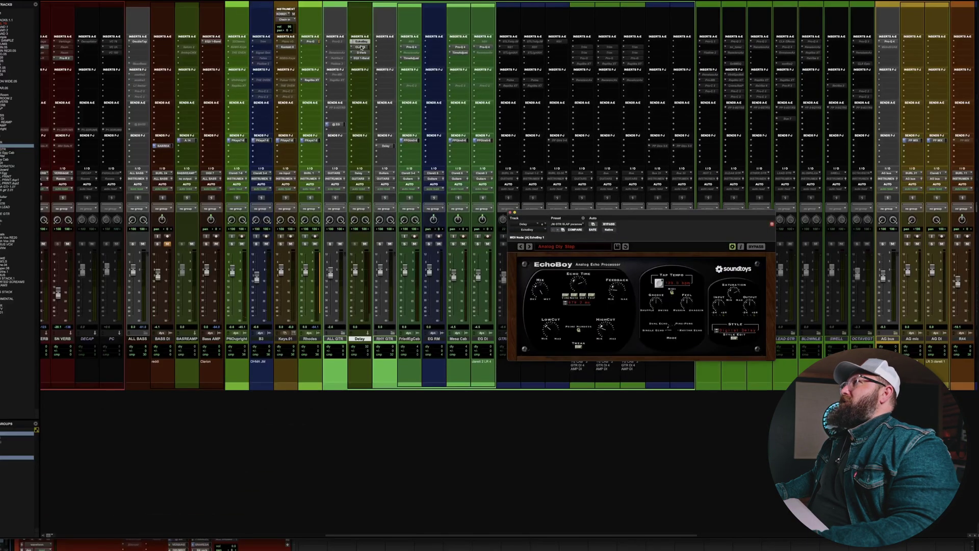
click(362, 47)
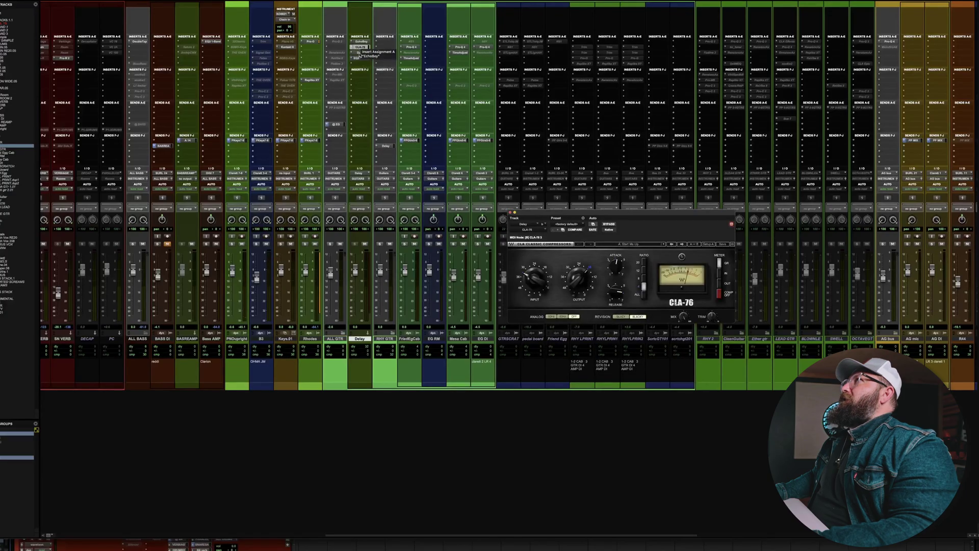
click(361, 59)
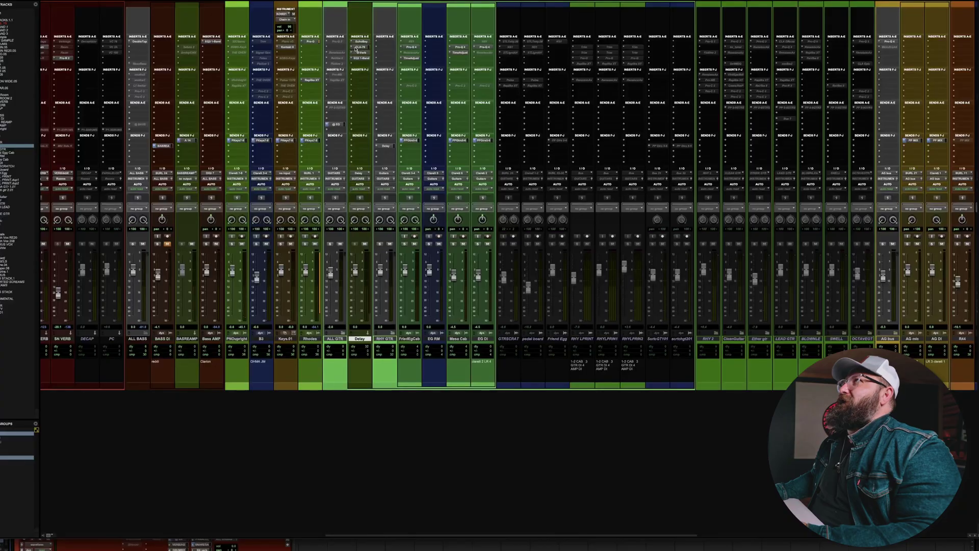
click(358, 47)
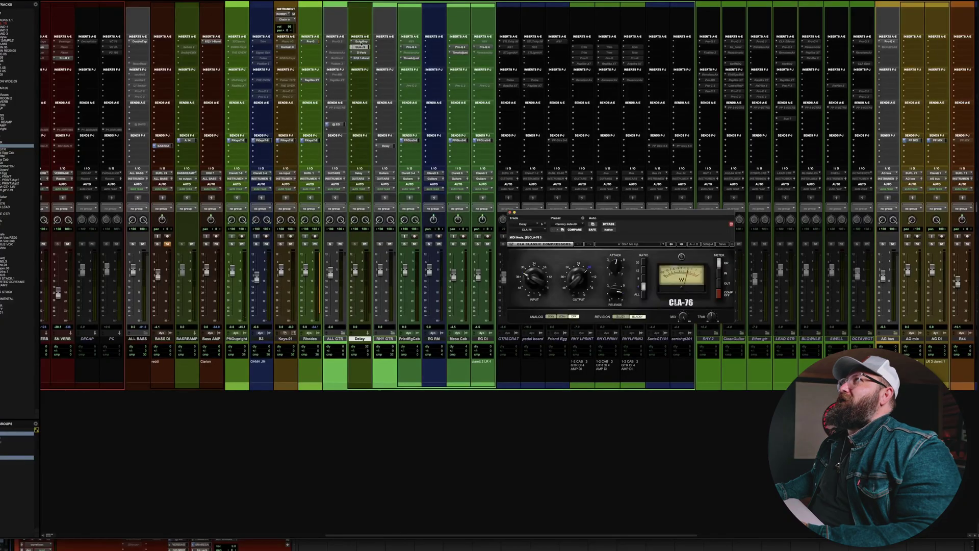
click(362, 58)
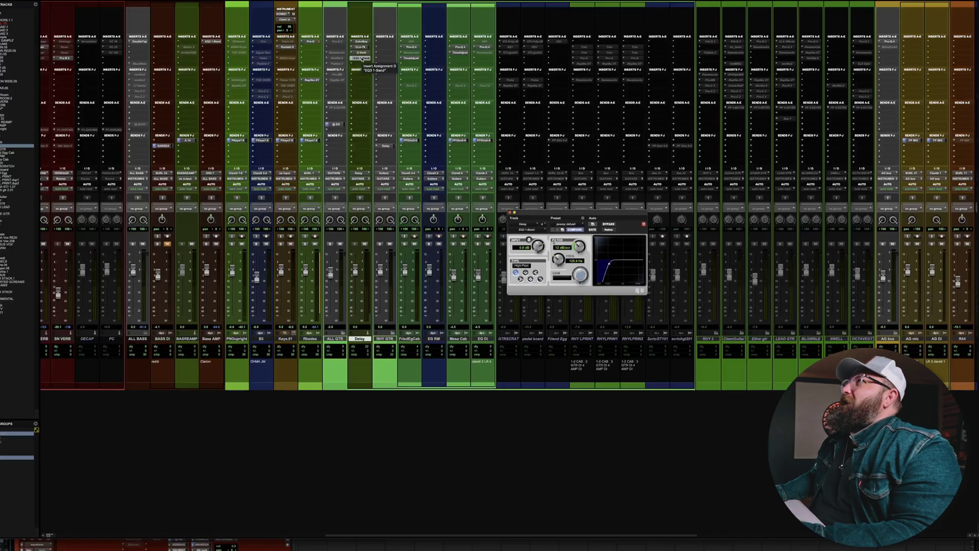
click(359, 41)
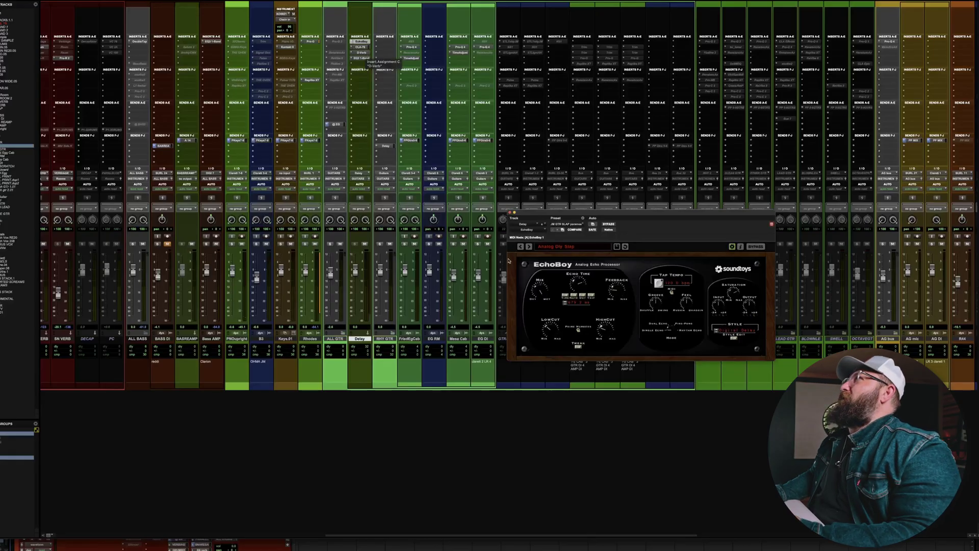
click(511, 212)
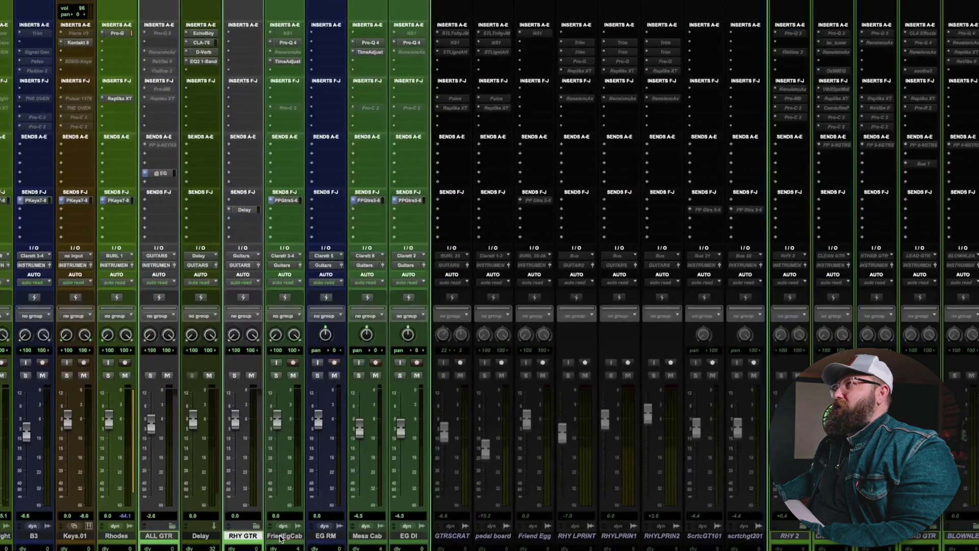
Go through the FriedEgCab, EG RM and Mesa Cab tracks, highlighting the electric guitar recording channels.
click(287, 537)
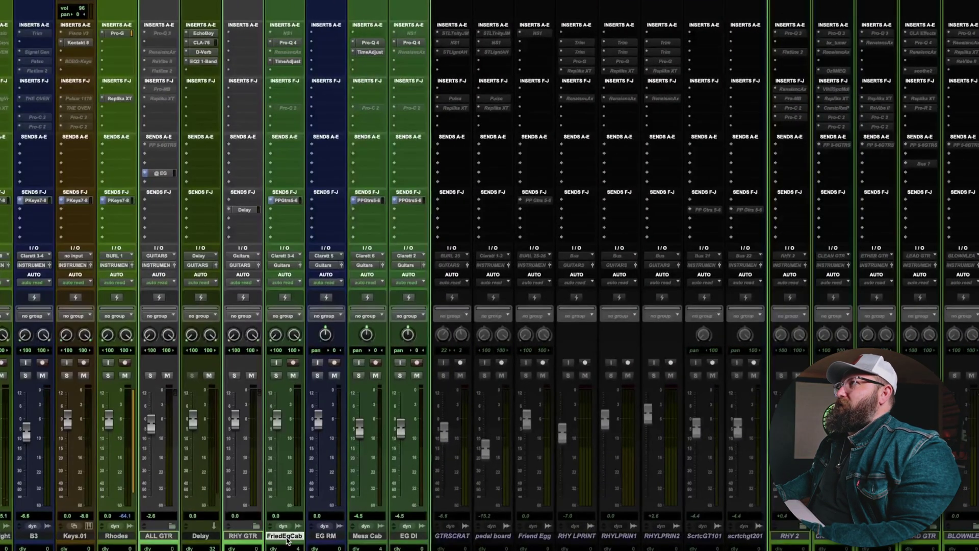
click(323, 536)
click(296, 536)
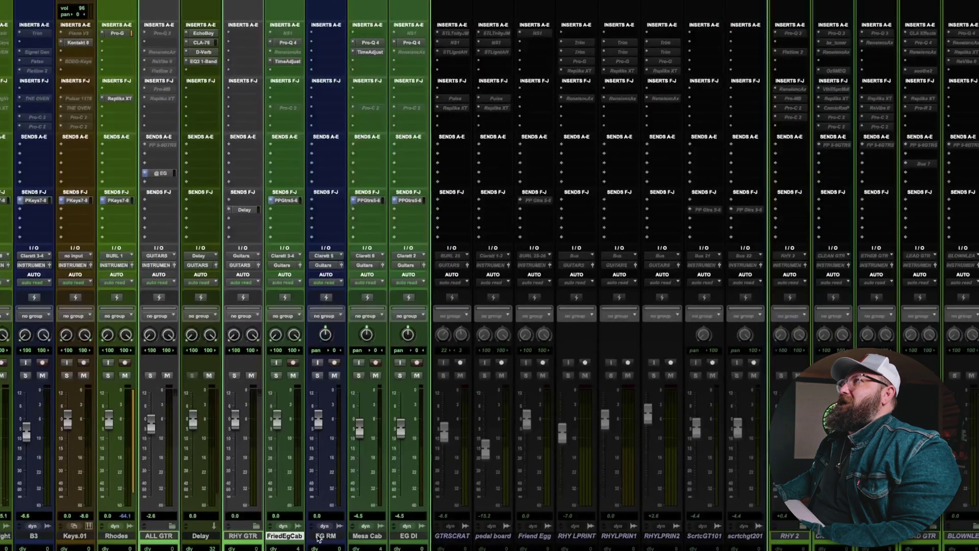
click(352, 537)
click(284, 538)
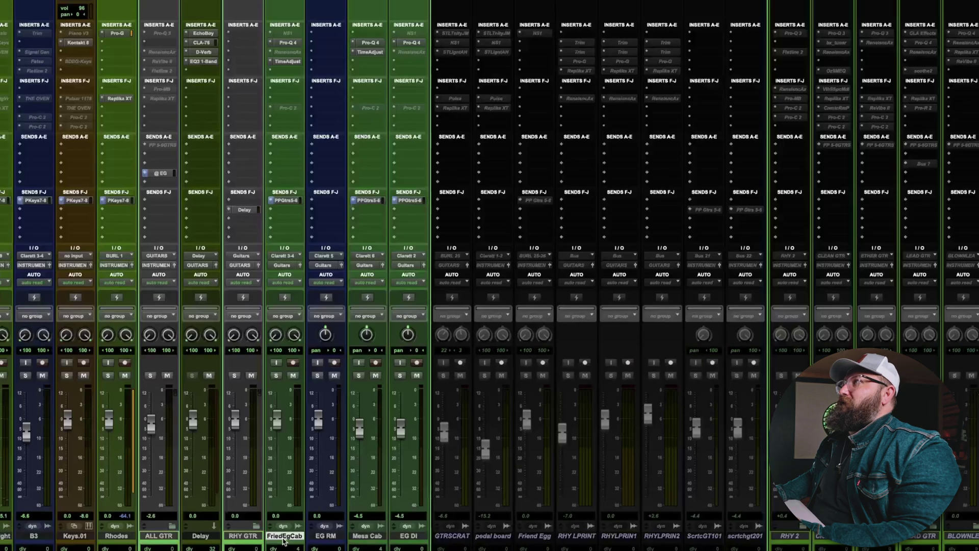
click(356, 537)
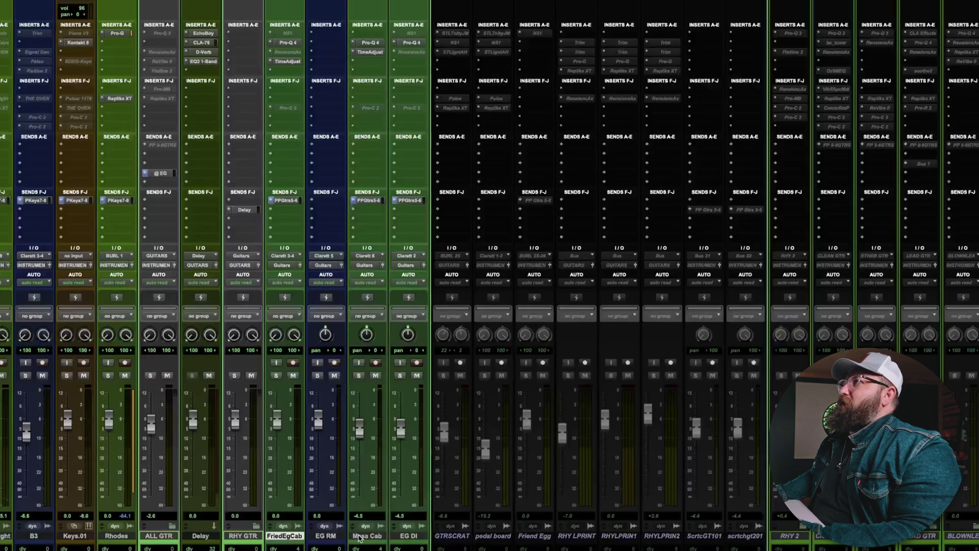
scroll(359, 538, right, 5)
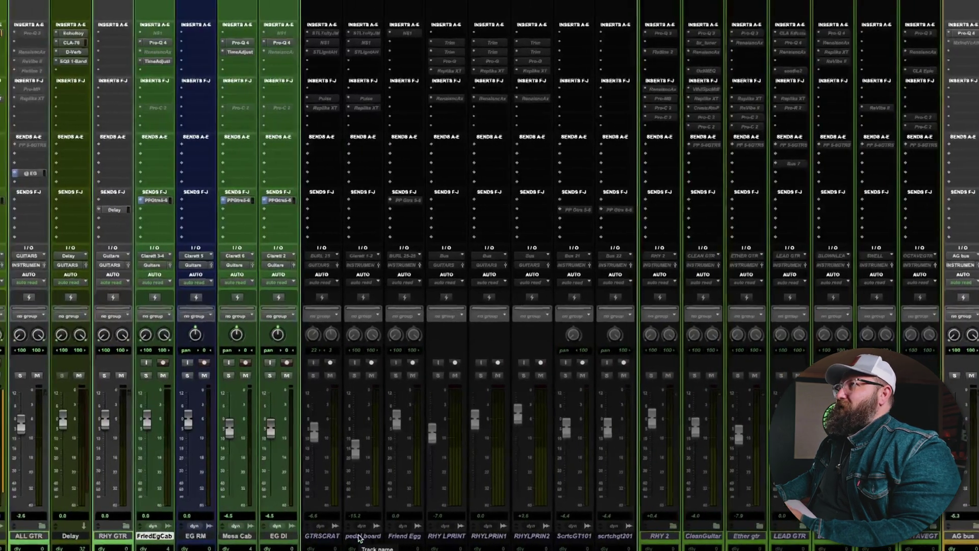
Inspect the PP Gtrs 5-6 sends on FriedEgCab and Mesa Cab, temporarily panning Mesa Cab to 67 to check its send panning.
scroll(359, 539, left, 2)
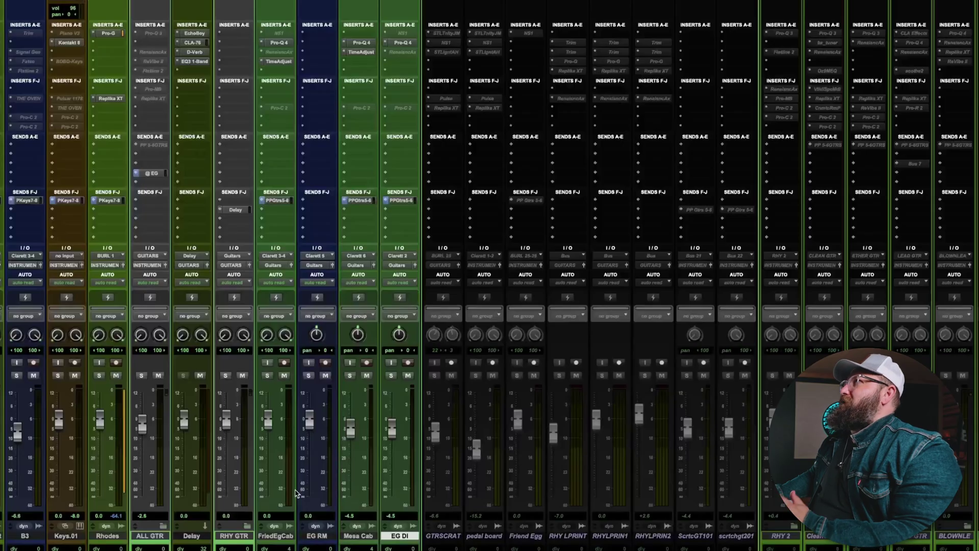
click(275, 200)
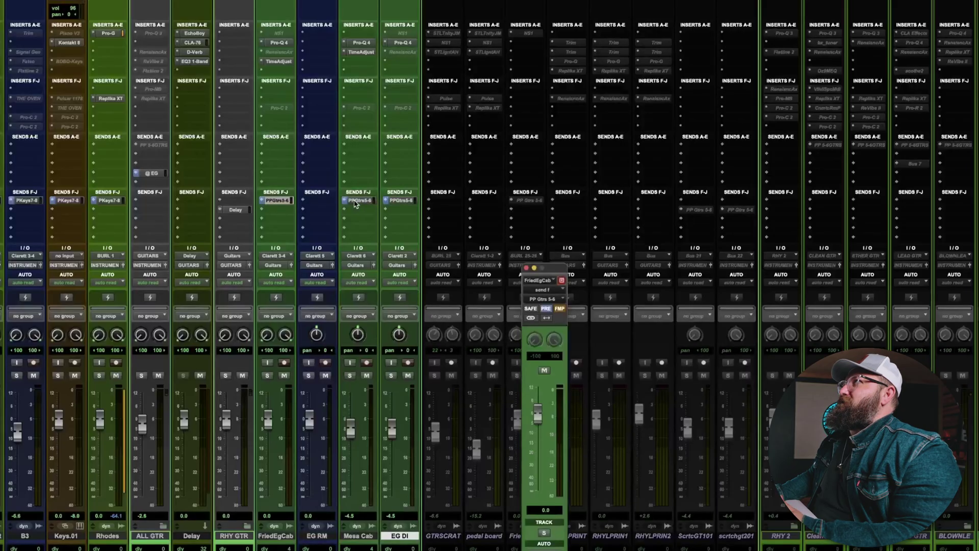
click(359, 200)
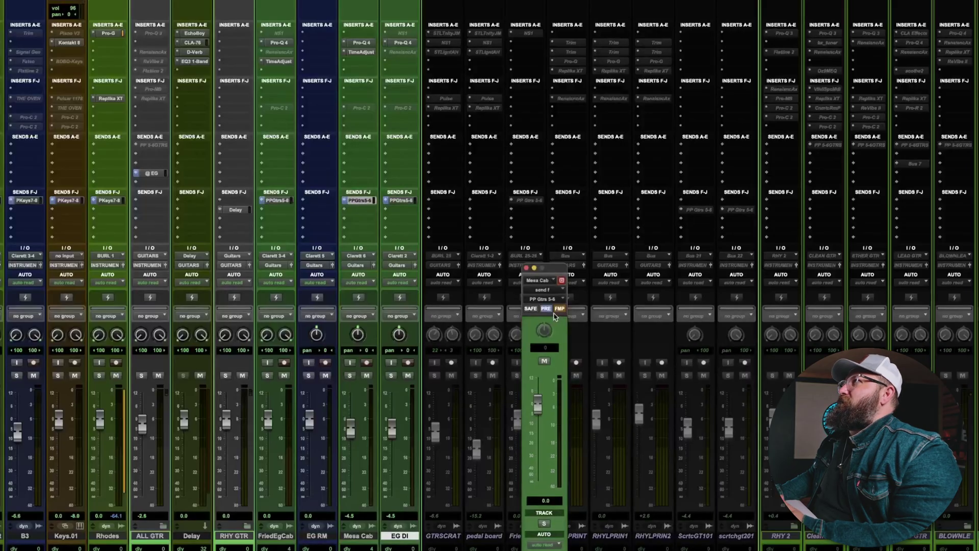
drag(350, 334, 345, 408)
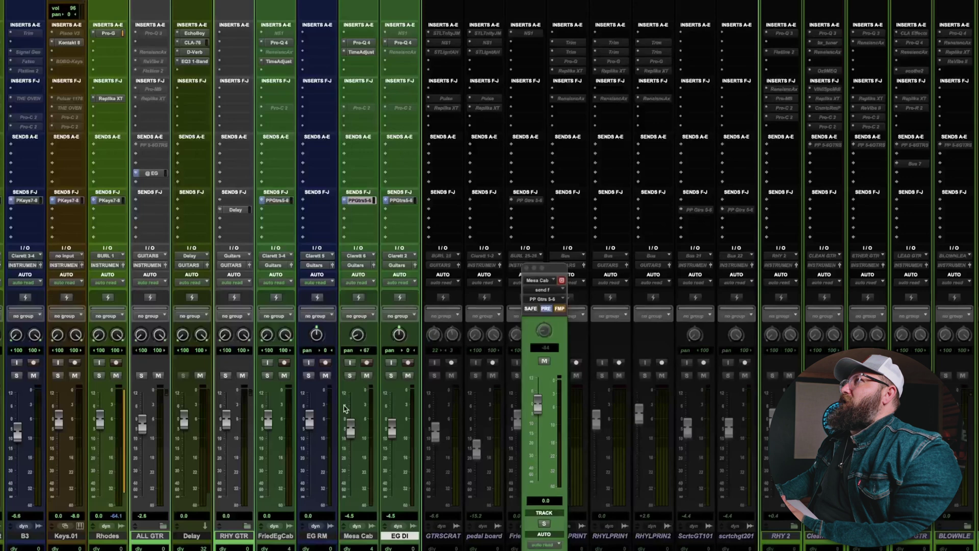
click(356, 540)
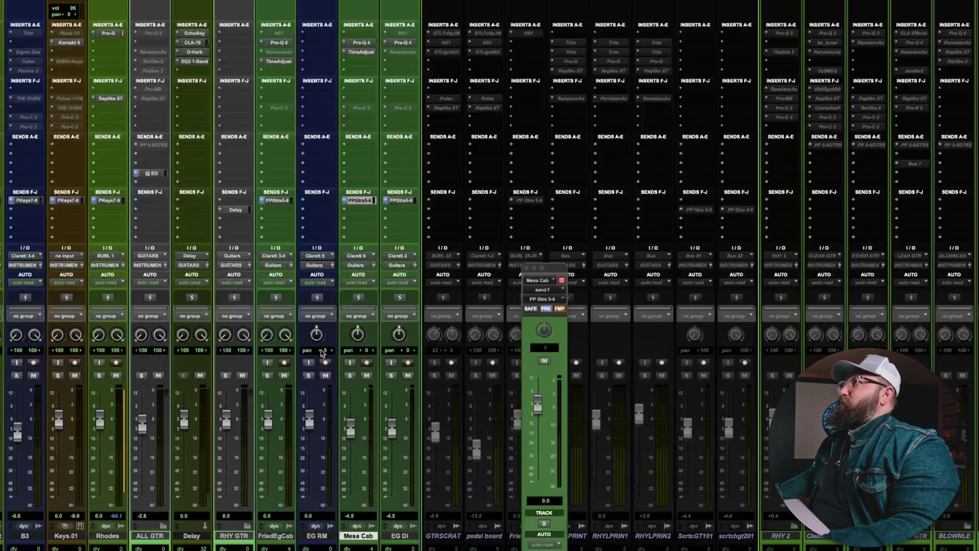
Solo FriedEgCab briefly, unsolo it, and close the Mesa Cab send window.
click(267, 375)
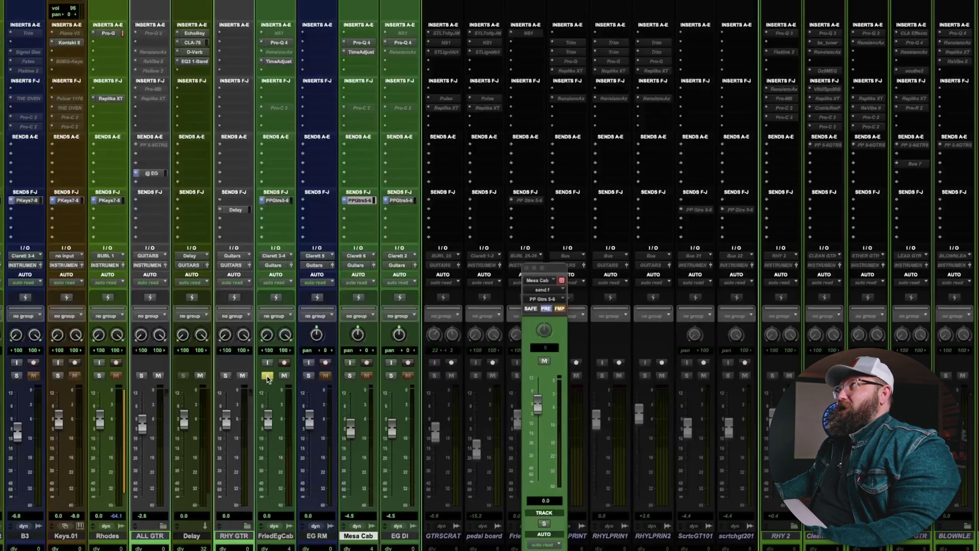
click(267, 376)
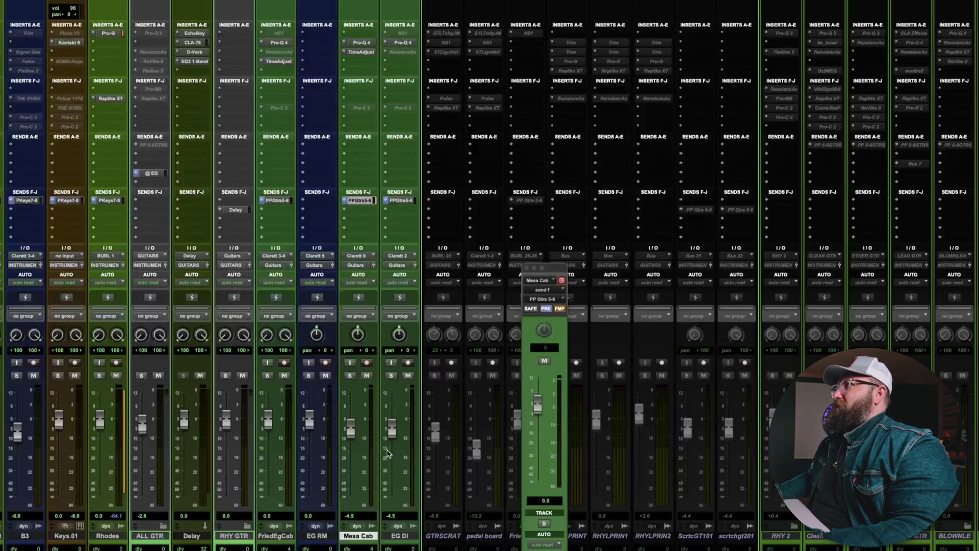
click(528, 268)
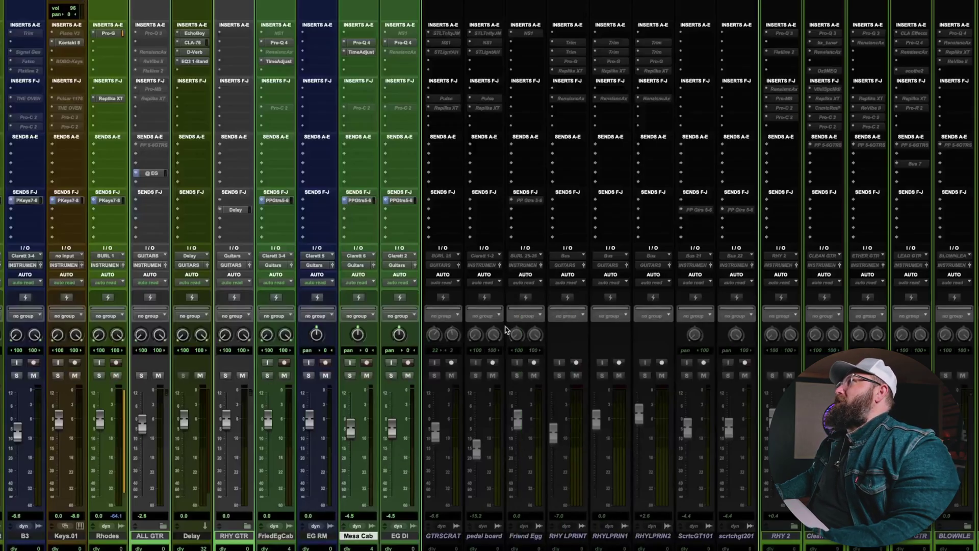
Review the inactive scratch guitar tracks from GTRSCRAT to scrtchgt201, including Friend Egg.
click(439, 536)
click(739, 535)
scroll(612, 510, right, 5)
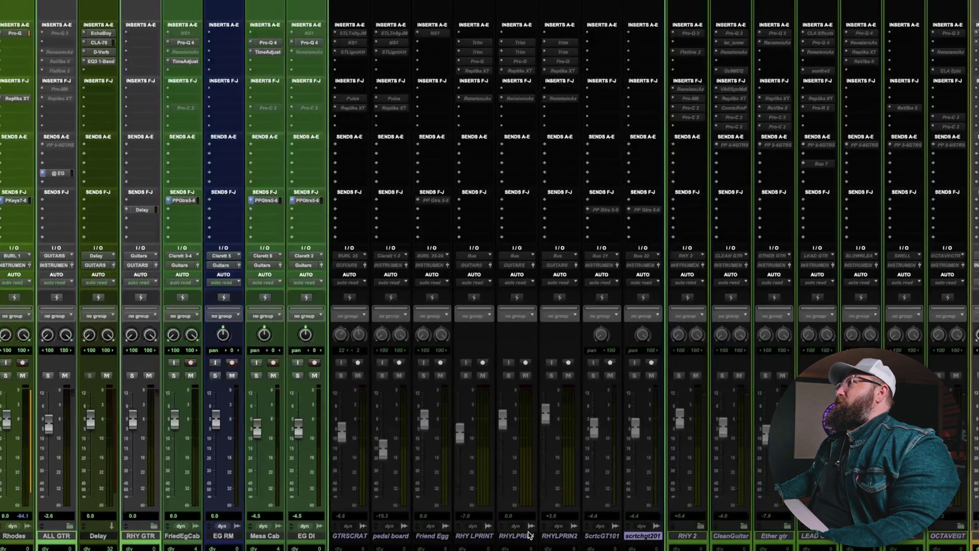
drag(443, 537, 486, 540)
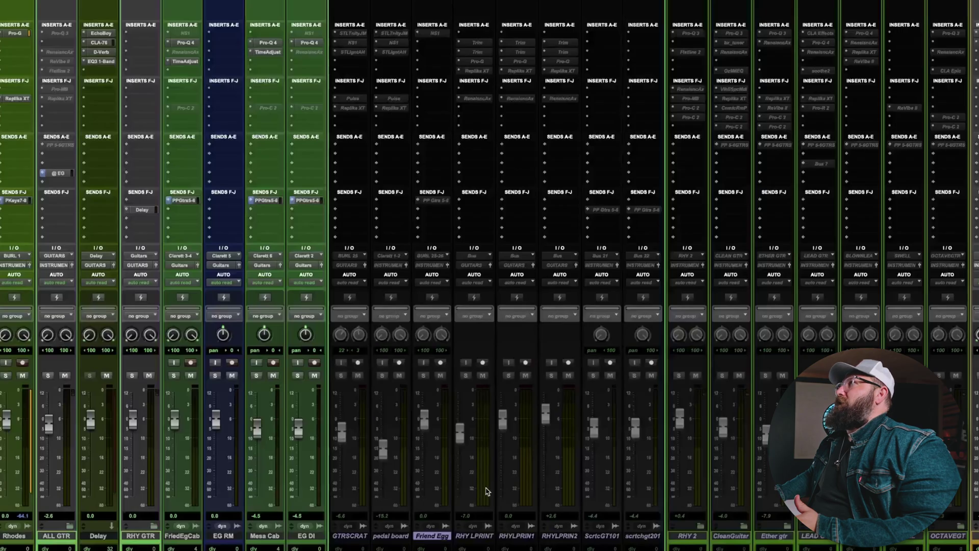
Select the RHY L PRINT track and open the Trim plug-in on its duplicate, RHYLPRIN1.
click(478, 537)
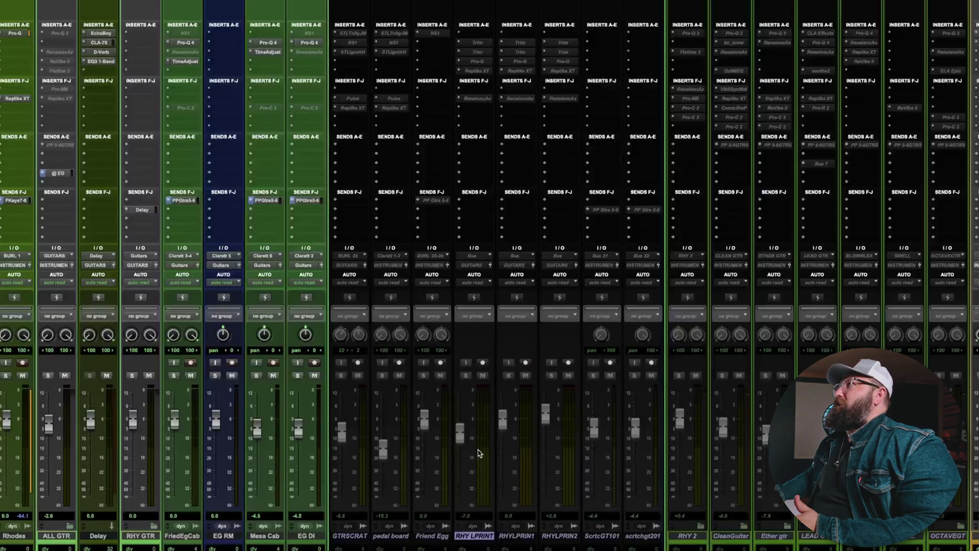
scroll(482, 452, right, 2)
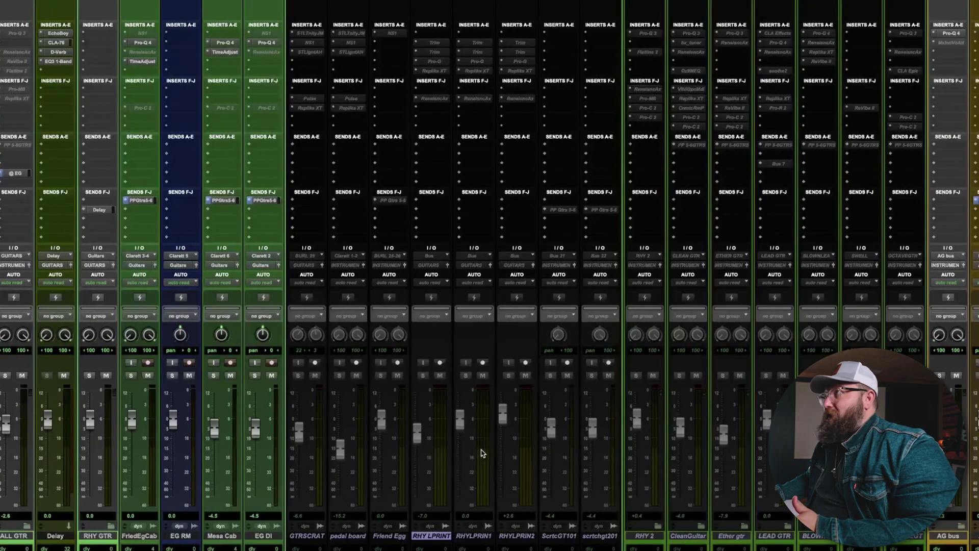
click(475, 44)
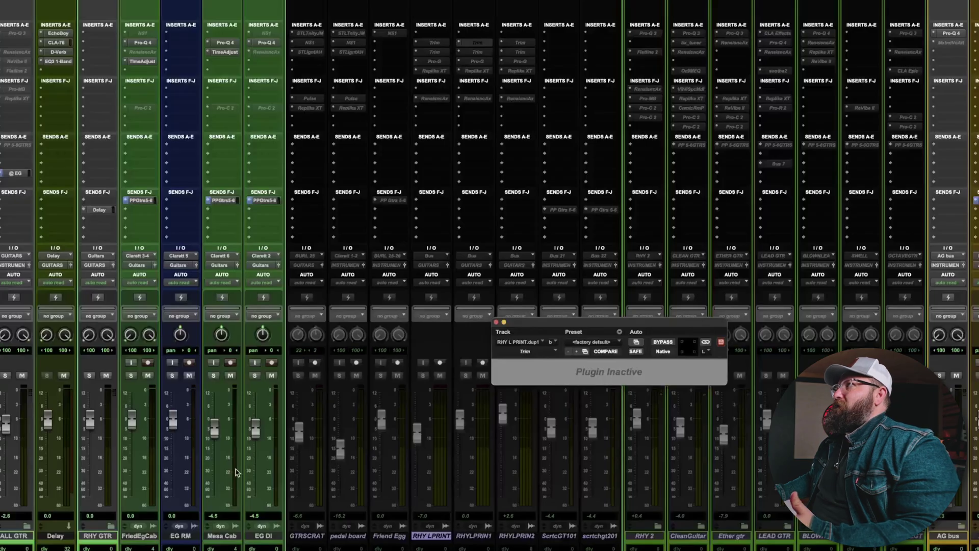
Close the Trim plug-in and hide the scratch and print guitar tracks from GTRSCRAT through scrtchgt201.
click(496, 323)
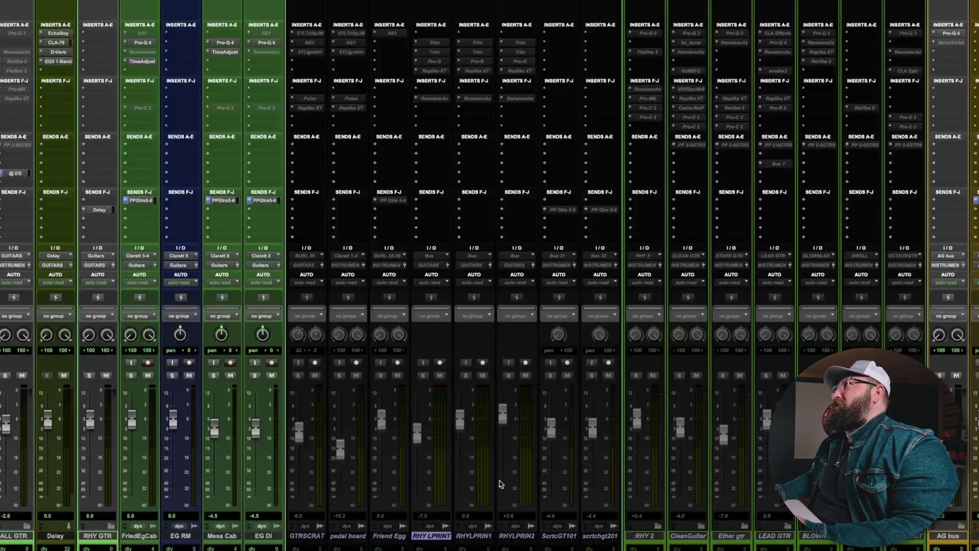
click(590, 537)
click(306, 537)
shift+click(585, 537)
right_click(587, 536)
click(606, 540)
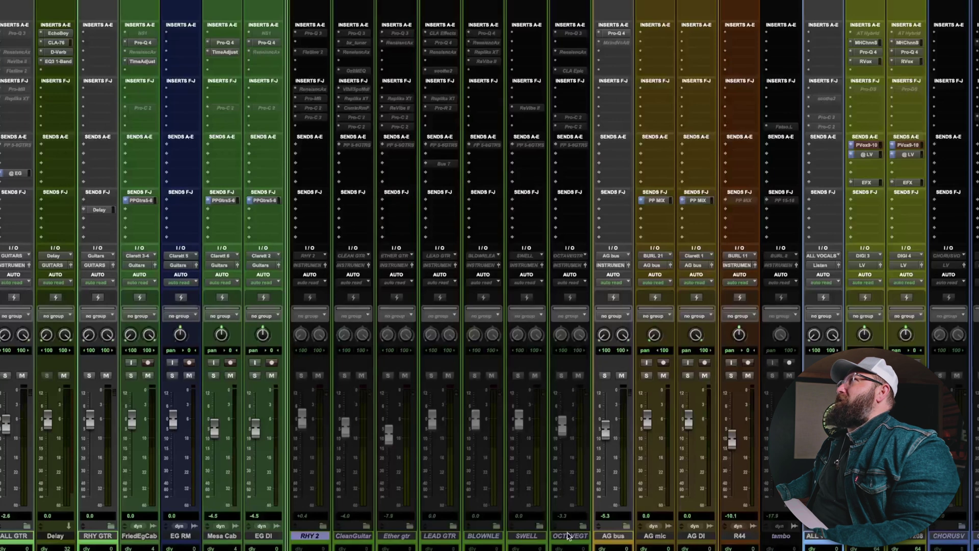
Review the FriedEgCab, EG RM and Mesa Cab tracks, and select the ALL GTR track.
click(148, 537)
click(172, 536)
click(220, 537)
click(145, 537)
click(192, 536)
click(211, 537)
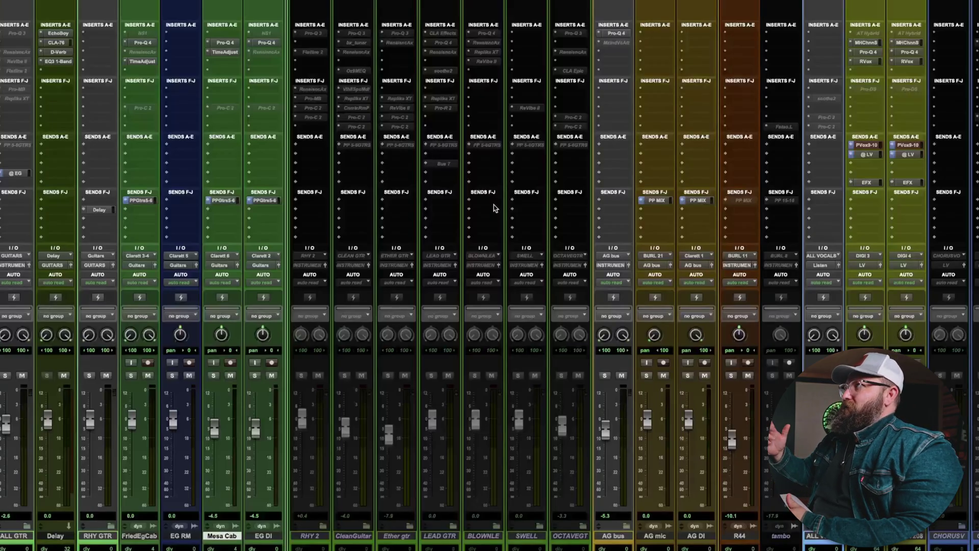
click(5, 535)
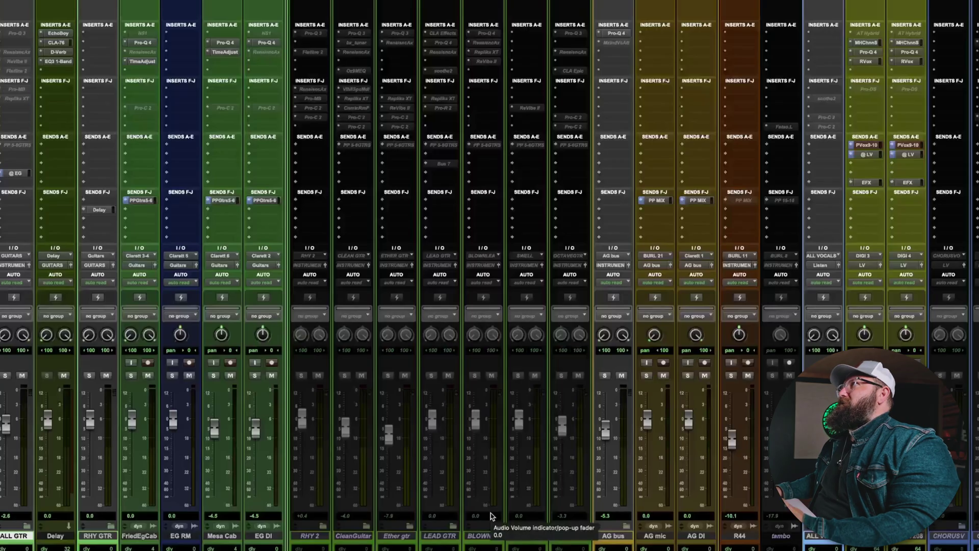
Select the AG bus track and examine it as the folder for the acoustic guitars.
click(613, 536)
scroll(610, 525, right, 3)
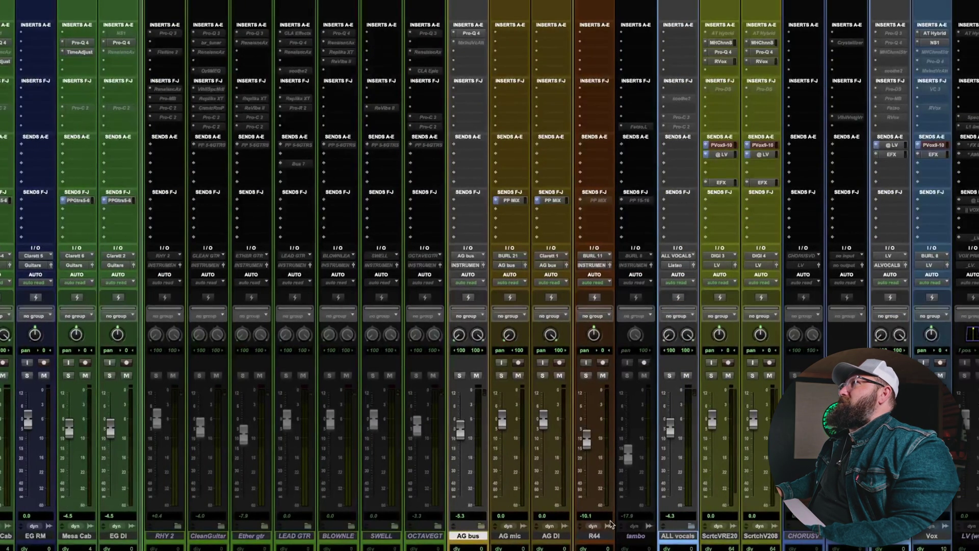
scroll(382, 402, right, 2)
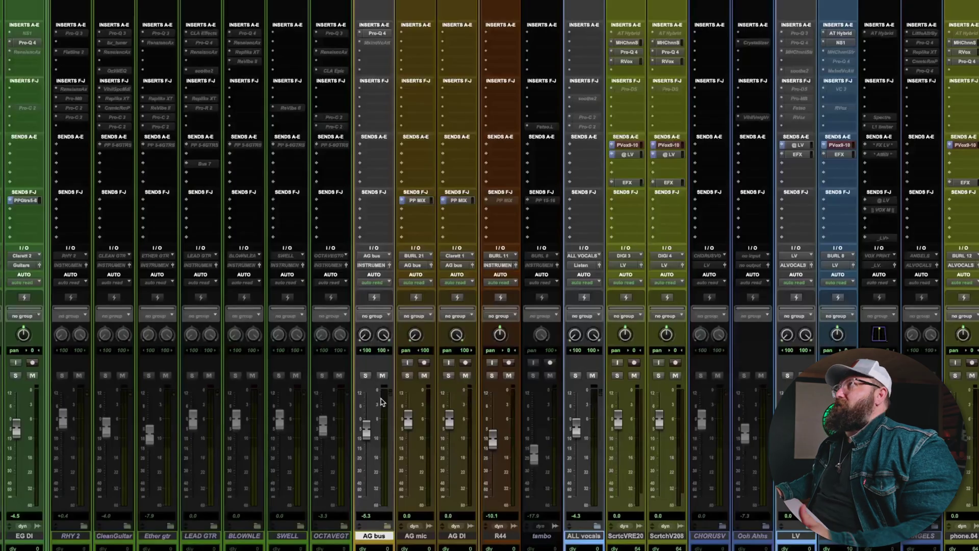
click(387, 526)
click(388, 528)
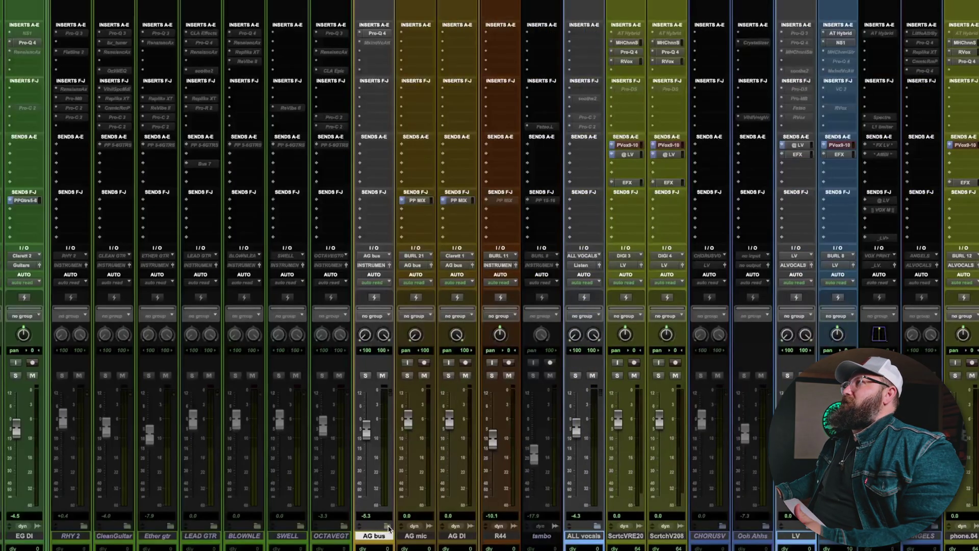
Review the AG mic and AG DI tracks and inspect the panning of AG DI's PP MIX send.
click(416, 535)
click(445, 536)
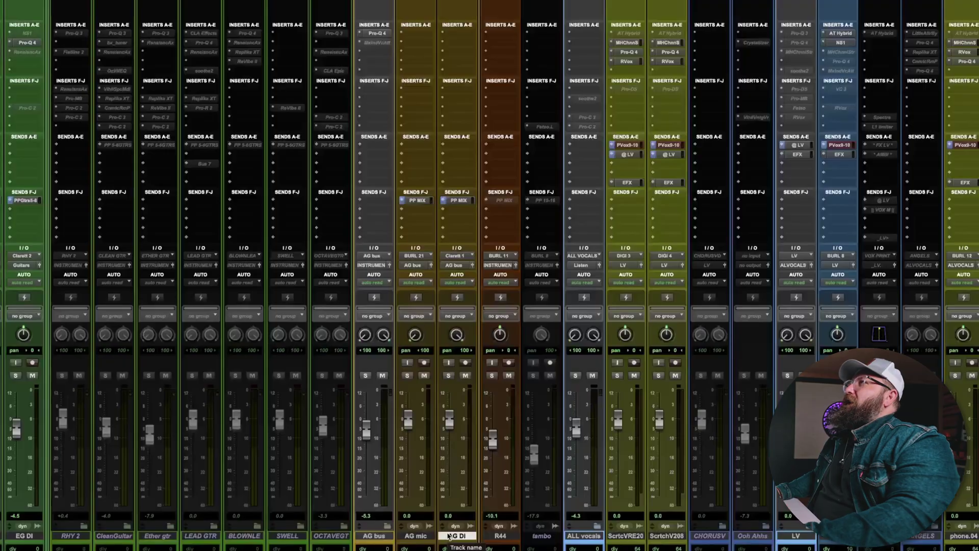
click(459, 199)
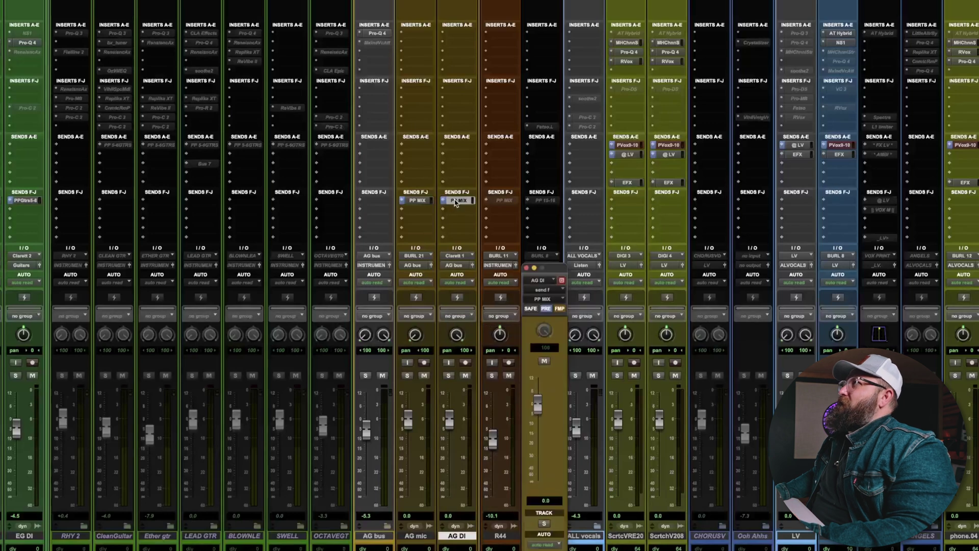
click(526, 267)
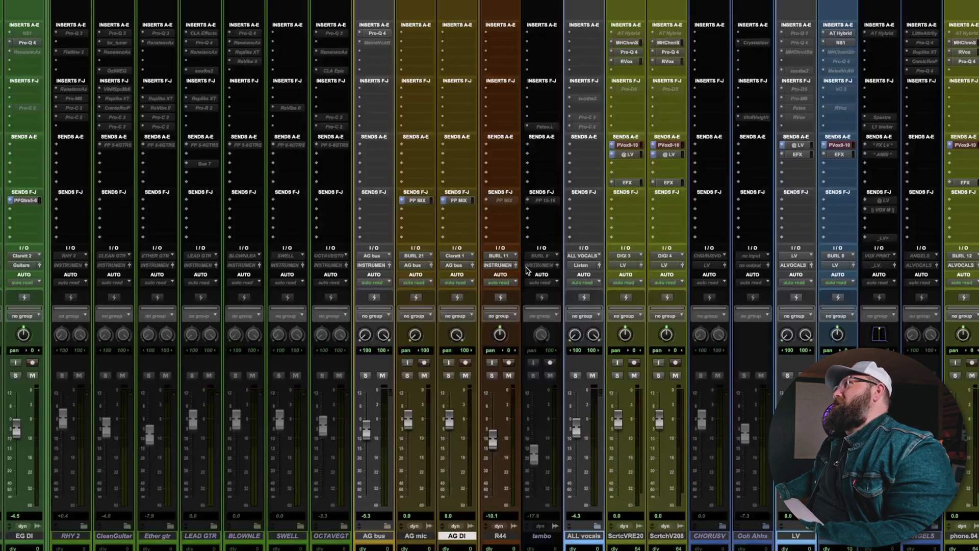
Duplicate the AG mic and AG DI tracks once without their active and alternate playlists.
shift+click(424, 536)
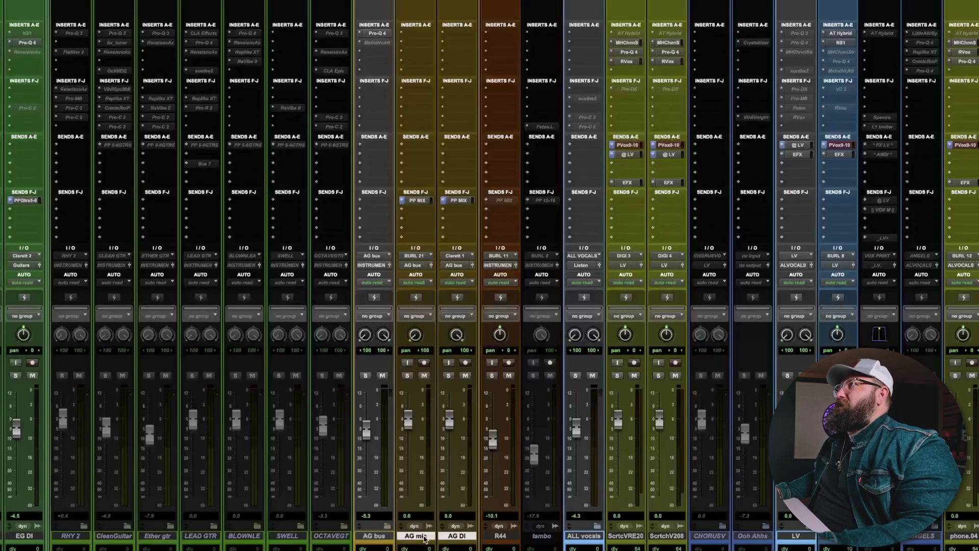
right_click(425, 535)
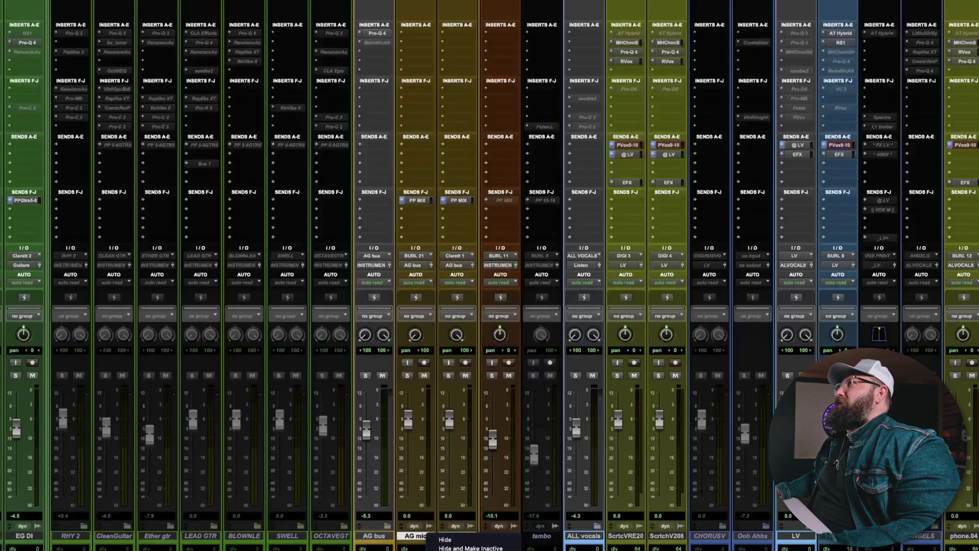
click(451, 550)
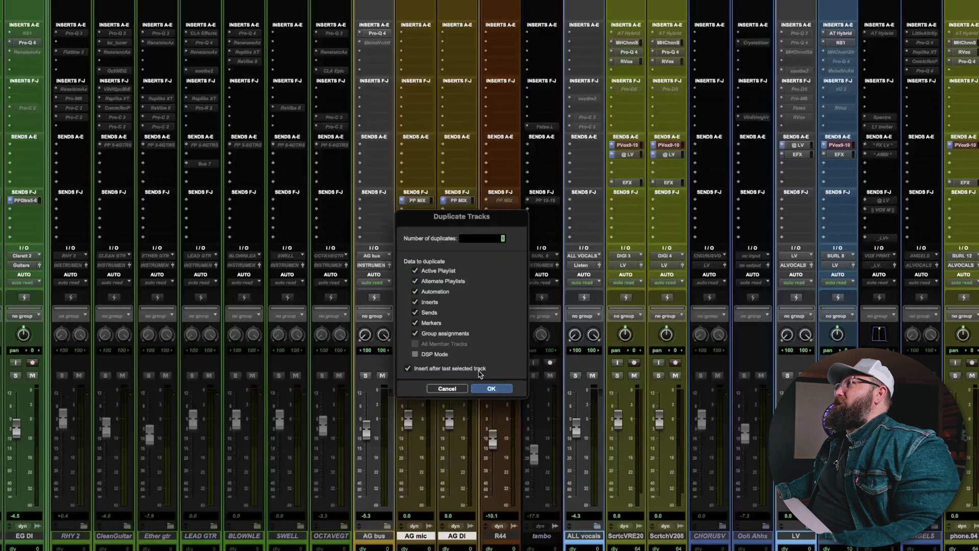
click(416, 271)
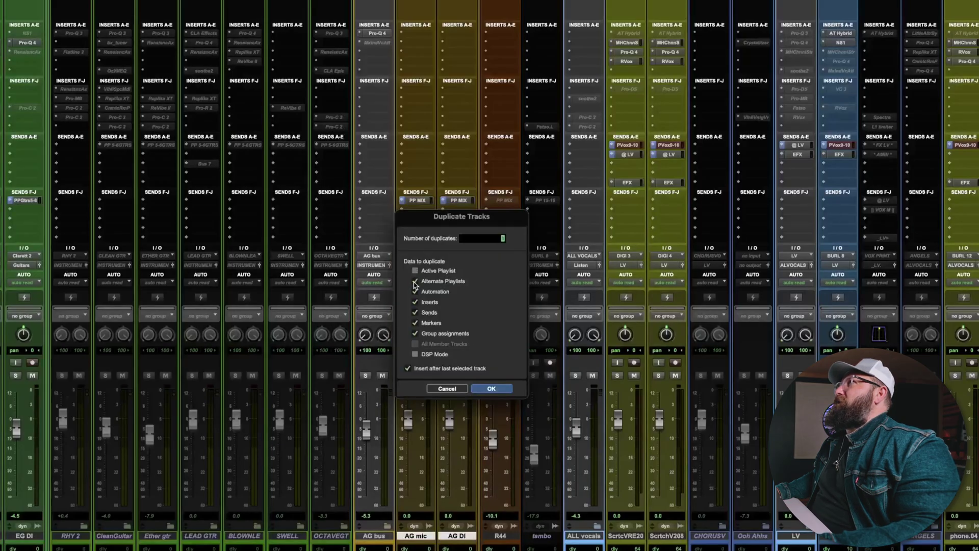
click(415, 281)
click(491, 389)
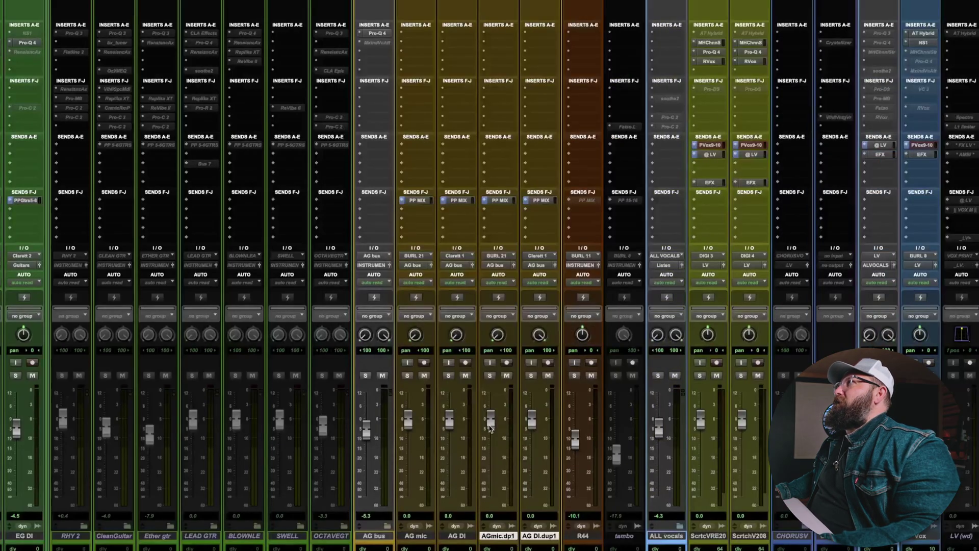
Check AG DI's PP MIX send and remove the duplicate tracks AGmic.dp1 and AG DI.dup1.
click(462, 200)
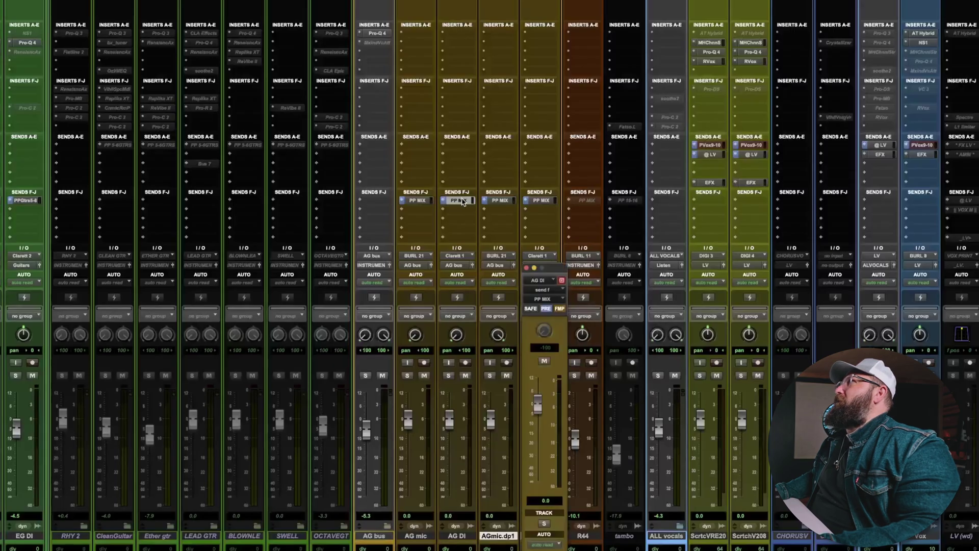
click(528, 267)
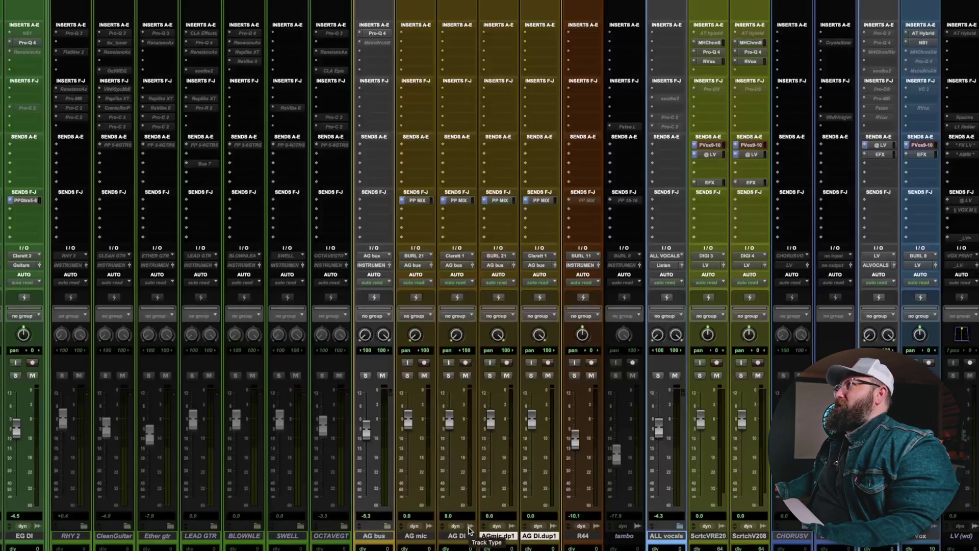
click(497, 535)
right_click(508, 536)
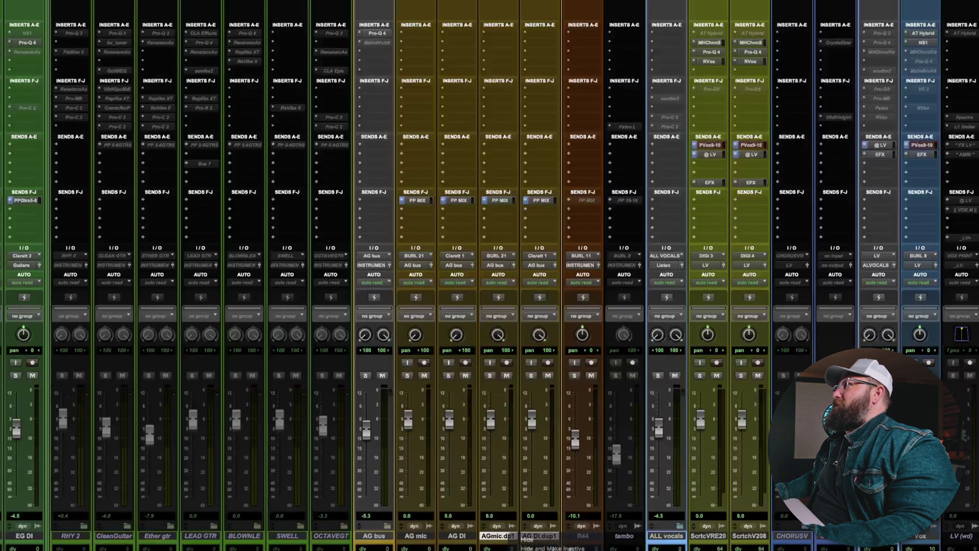
click(528, 539)
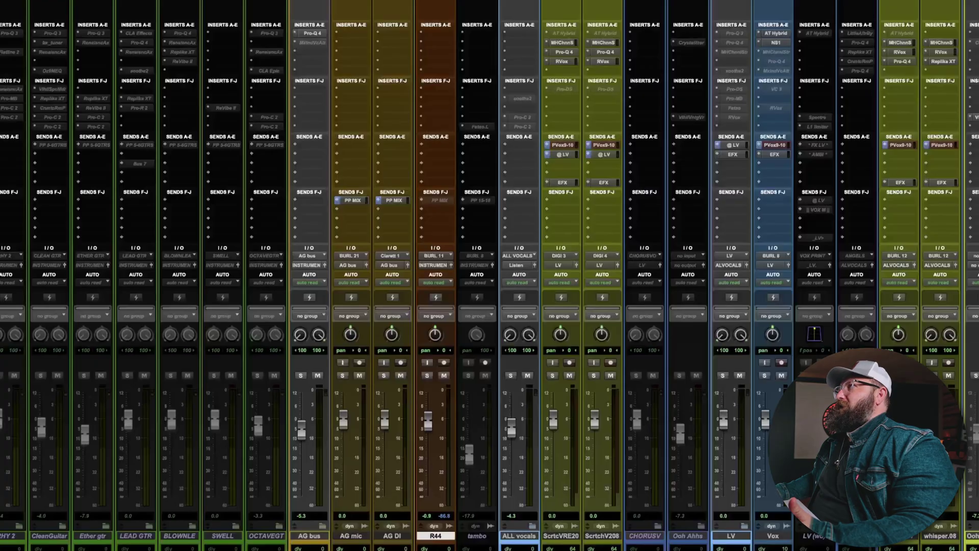
Duplicate the R44 track once without its playlists and rename the copy "tom hits".
right_click(438, 537)
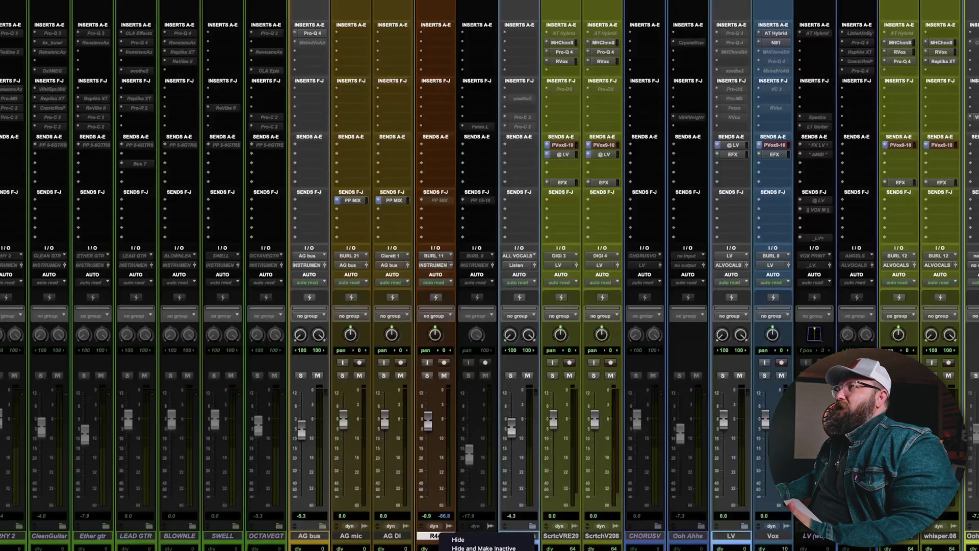
click(459, 550)
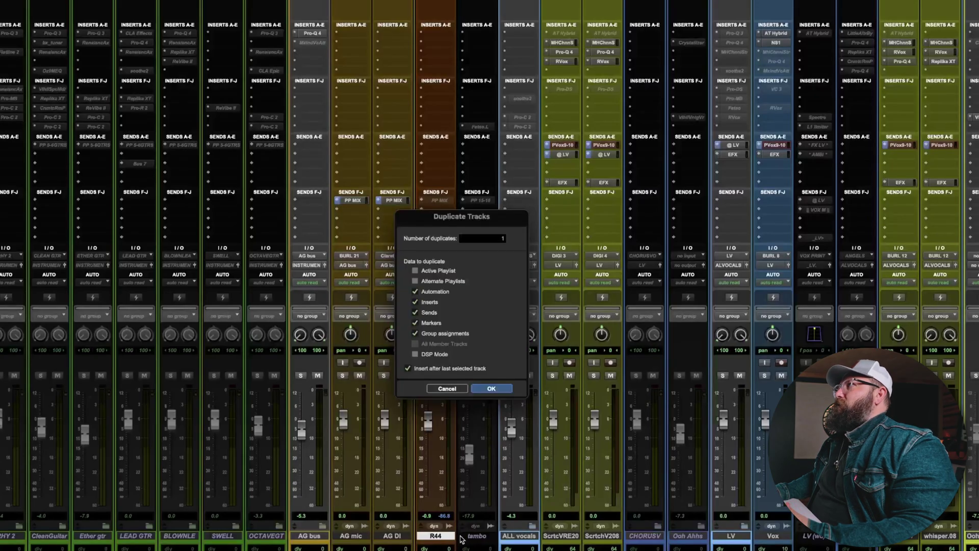
key(Return)
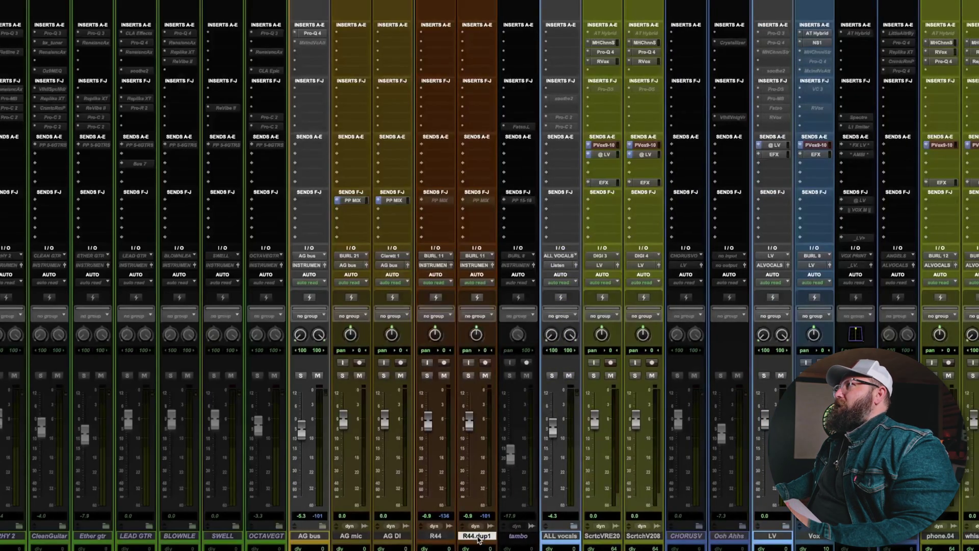
double_click(479, 537)
text(tom hits)
key(Return)
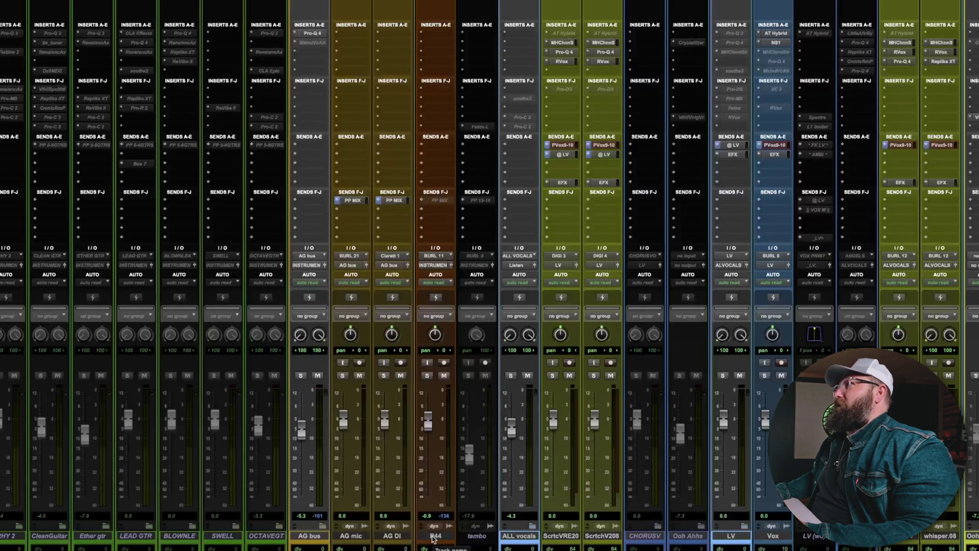
Open R44's inactive PP MIX send, try copying AG DI's PP MIX send onto R44, and undo the copy.
click(469, 536)
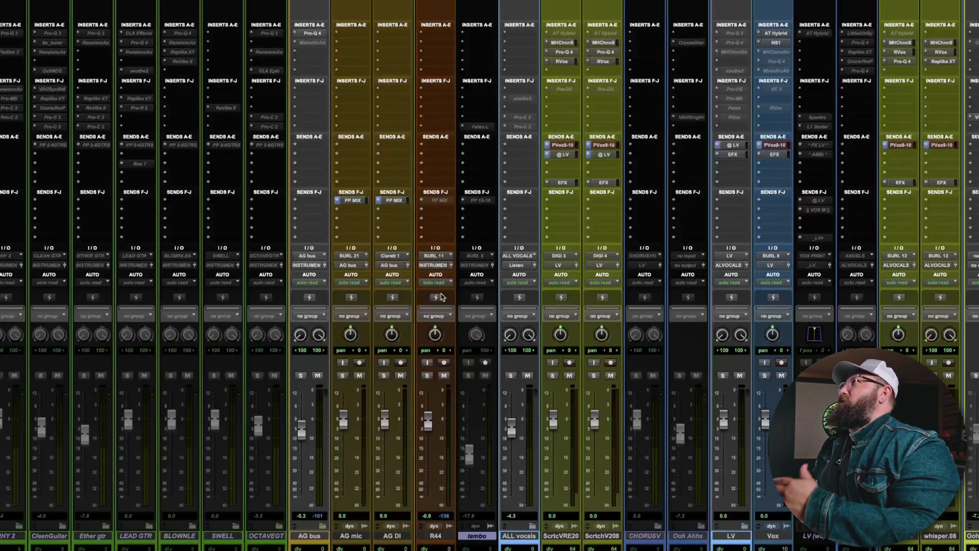
click(437, 202)
click(433, 219)
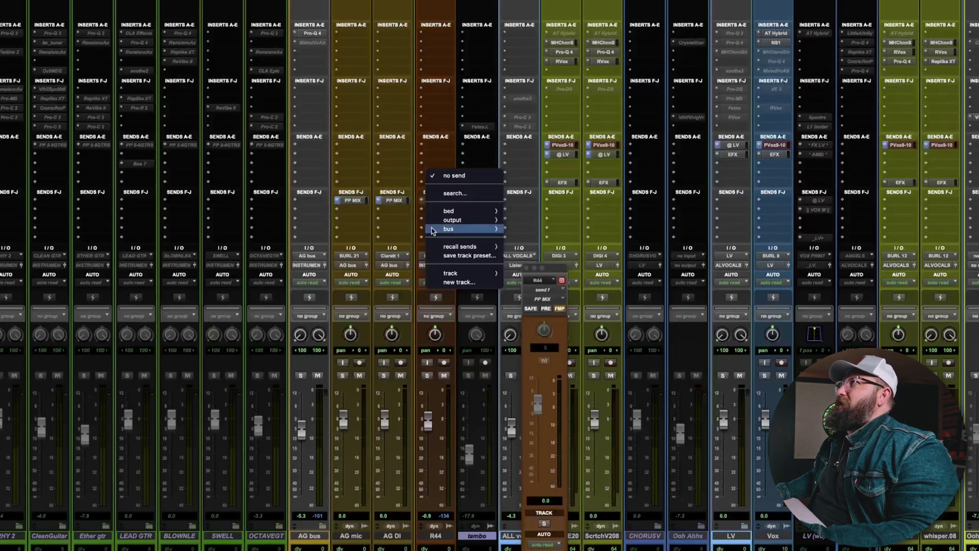
click(408, 227)
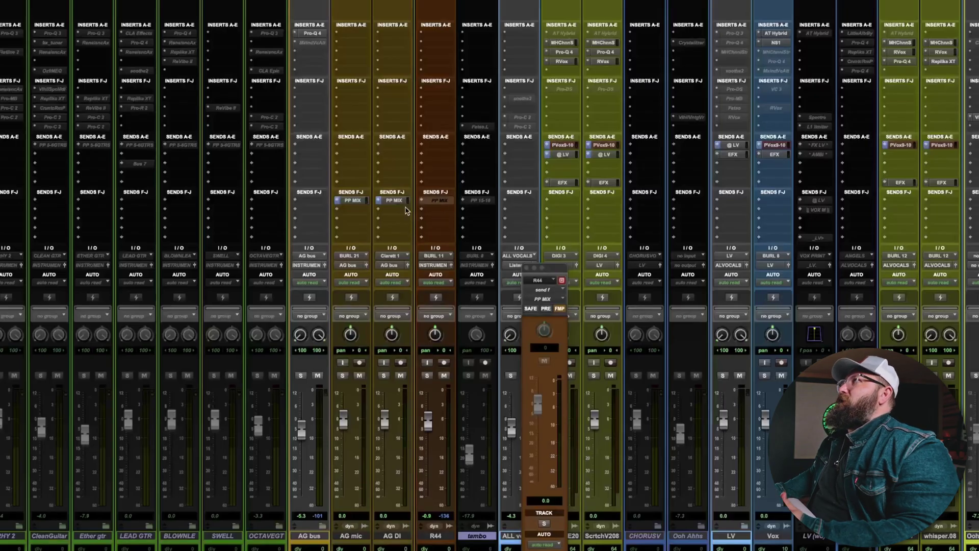
drag(398, 203, 436, 213)
key(ctrl+z)
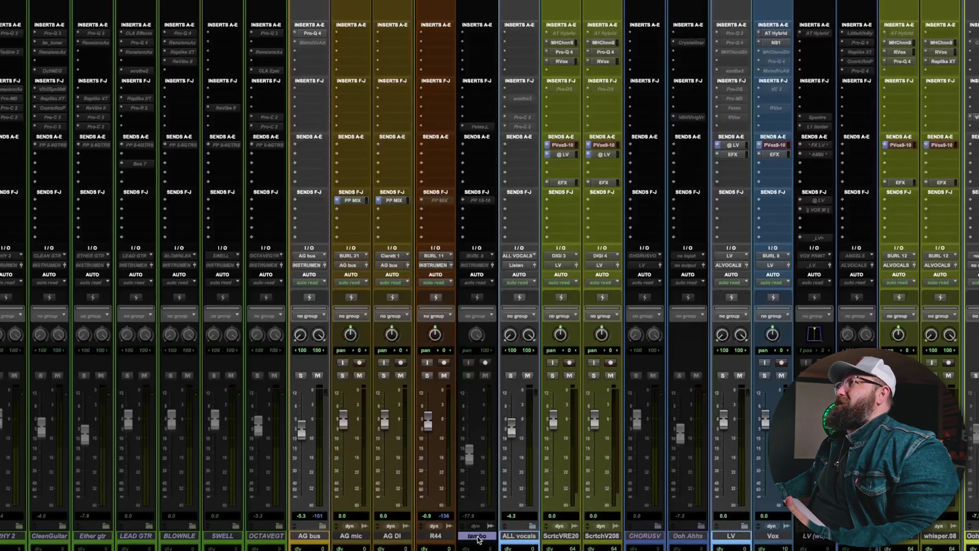
Review the R44, tambo and ALL vocals tracks.
scroll(479, 540, right, 3)
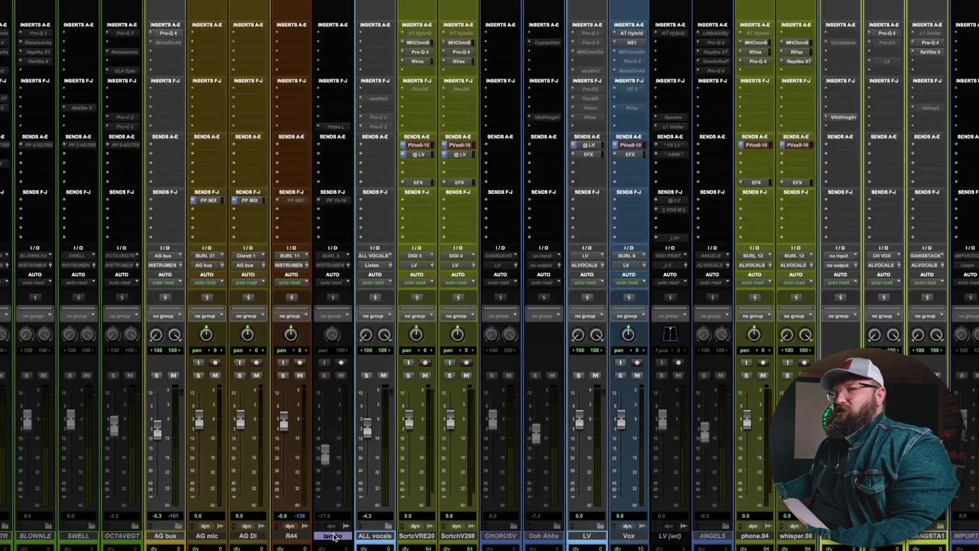
click(289, 538)
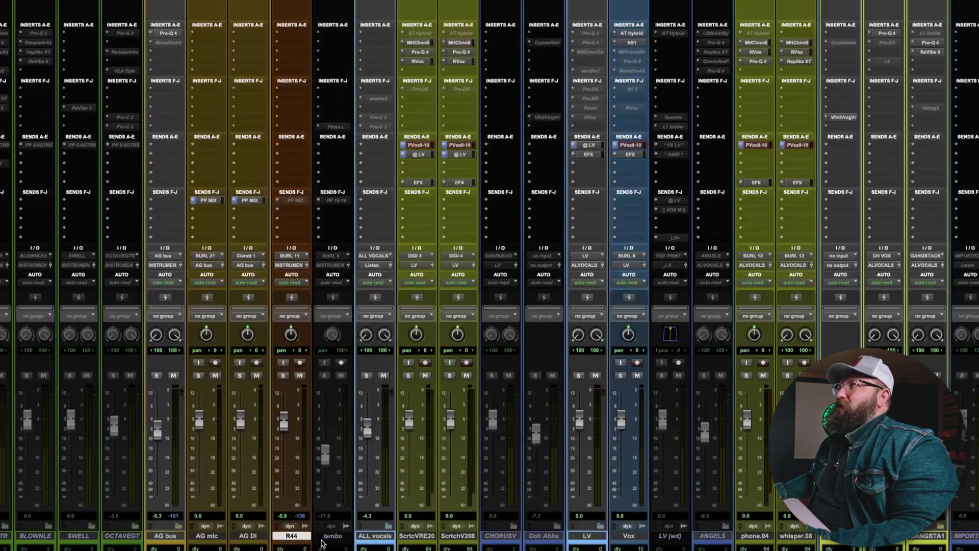
click(338, 541)
click(385, 537)
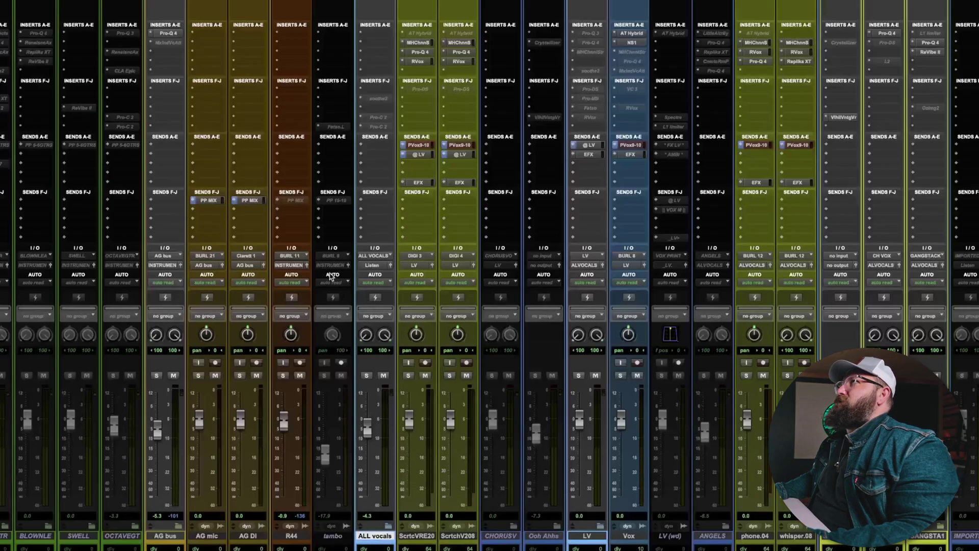
Inspect the ChannelStrip3, Pro-Q 4 and RVox plug-ins on the ScrtcVRE20 scratch vocal track.
scroll(408, 531, right, 3)
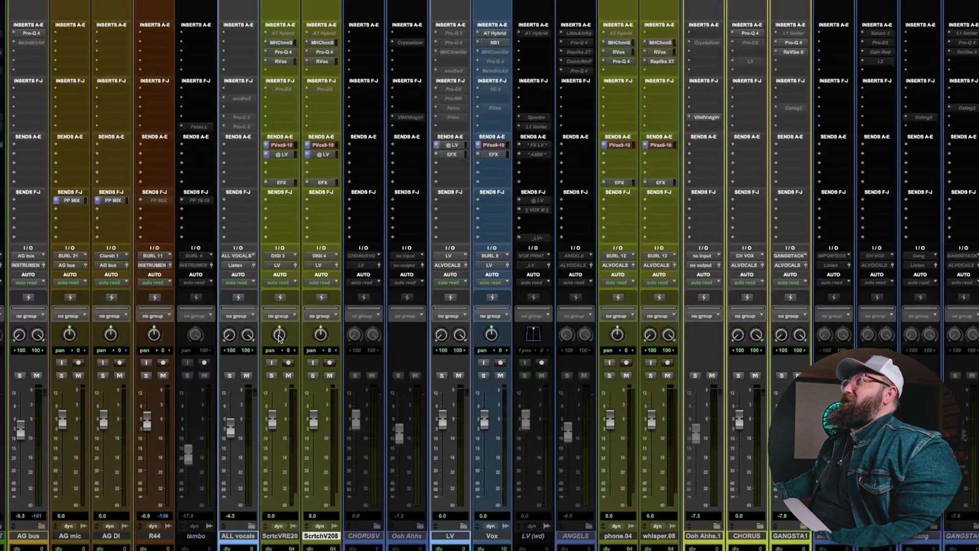
click(285, 42)
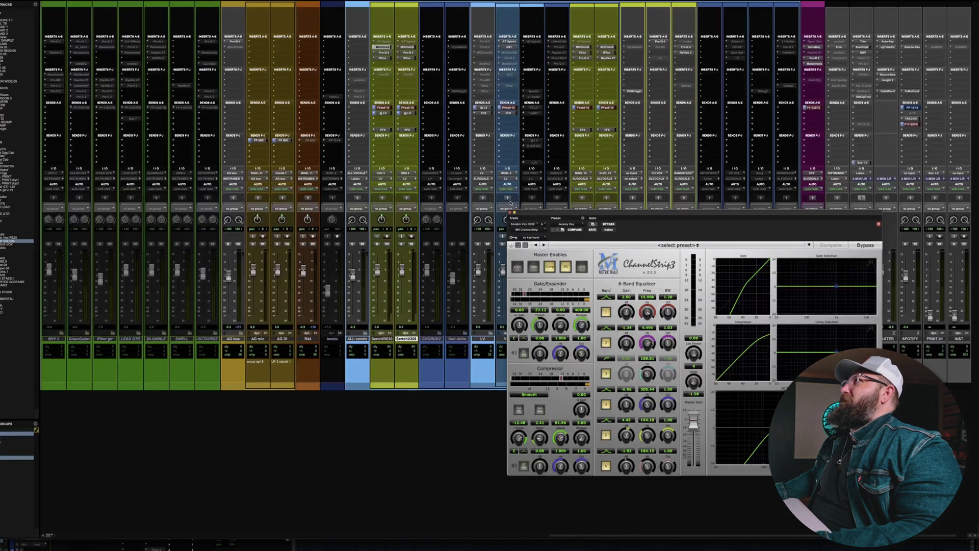
click(386, 54)
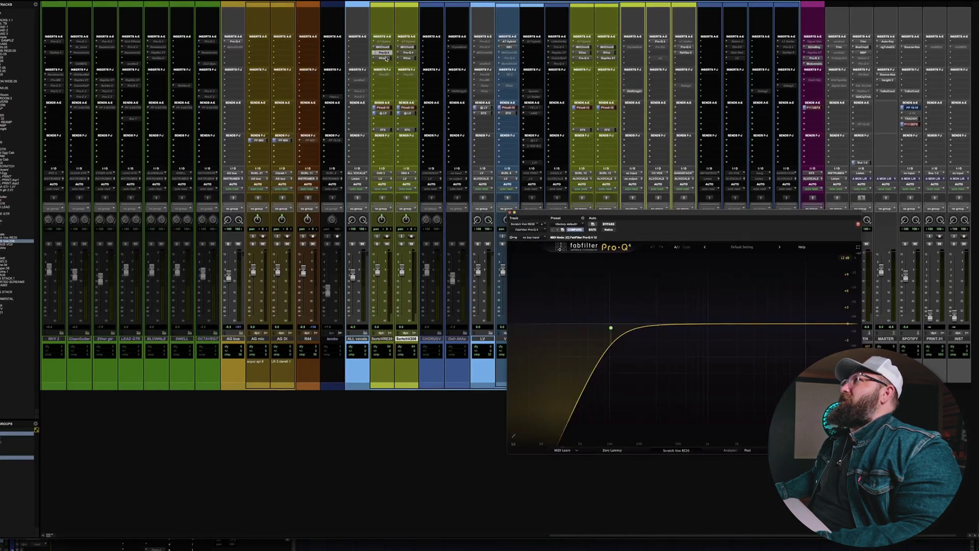
click(386, 58)
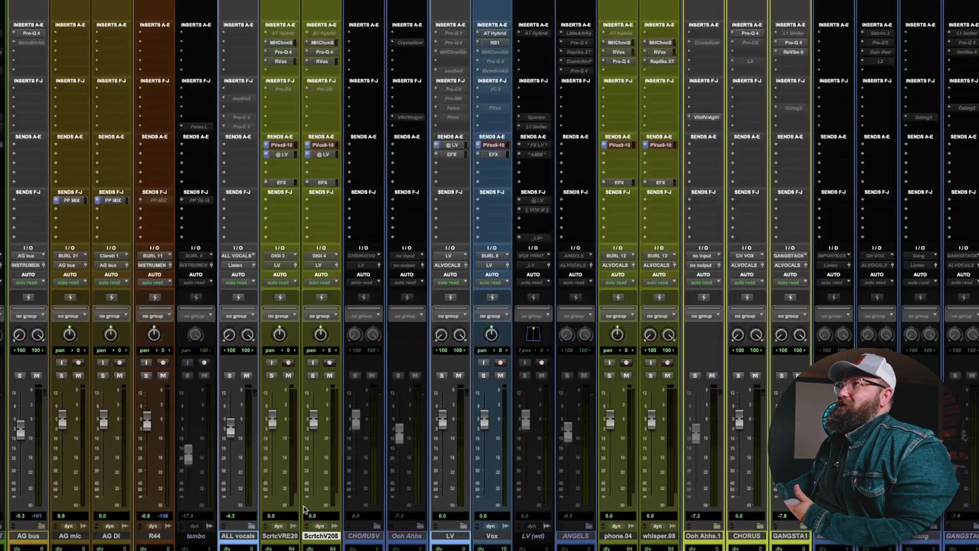
Lower the scratch vocal faders to about -16.3 dB on ScrtcVRE20 and -18.2 dB on ScrtchV208.
drag(274, 420, 272, 452)
drag(313, 419, 313, 453)
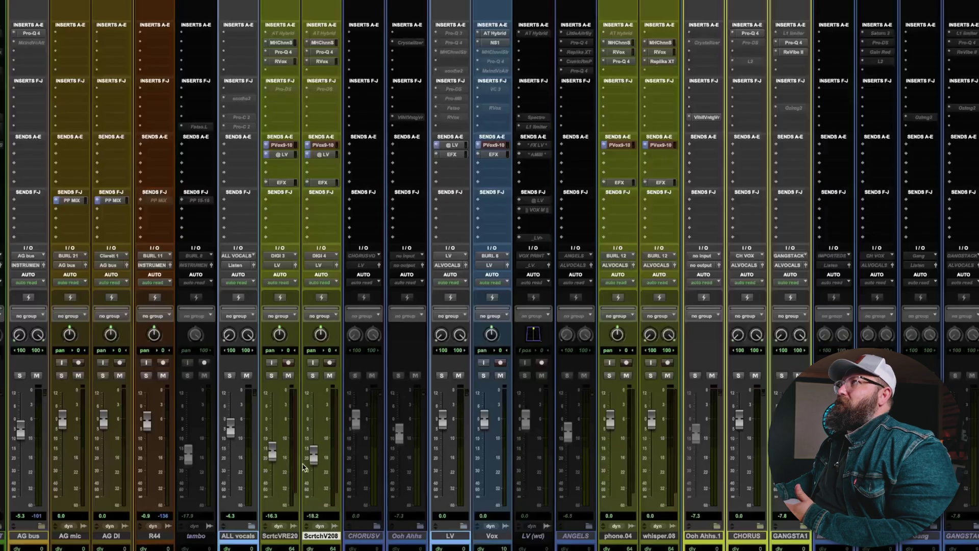
Review the PVox9-10 sends on the two scratch vocal tracks, and select the LV and Vox tracks in turn.
click(282, 145)
click(323, 145)
click(526, 267)
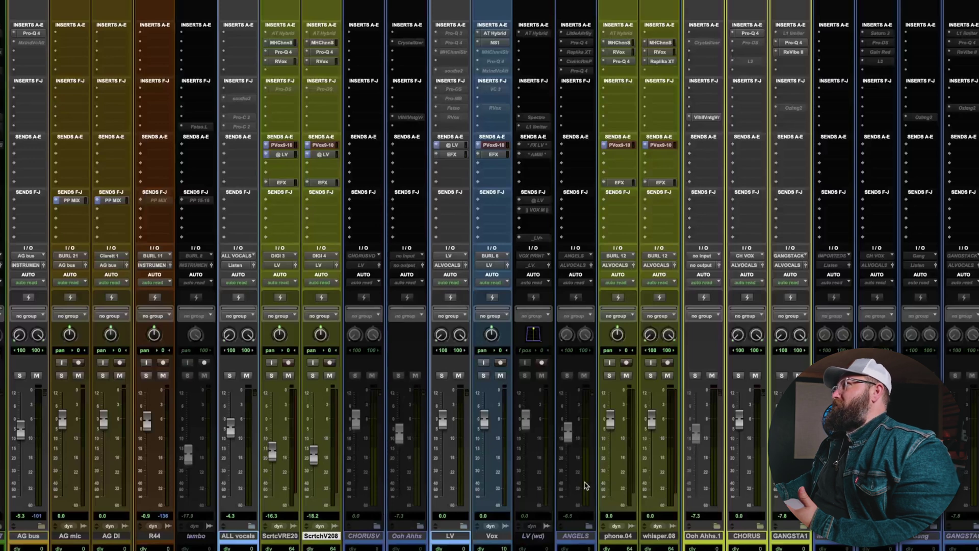
click(459, 535)
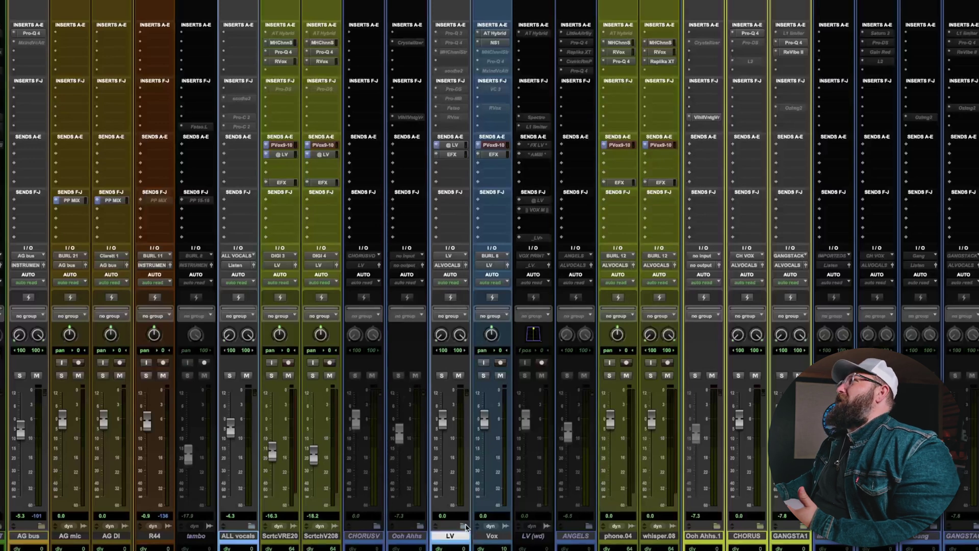
click(492, 535)
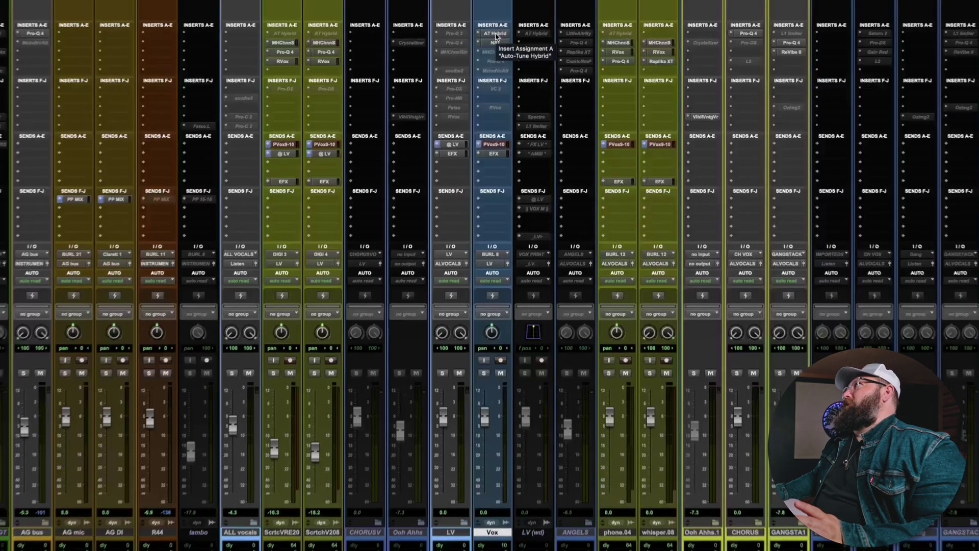
Inspect the Auto-Tune Hybrid and NS1 plug-ins on the Vox track.
click(505, 34)
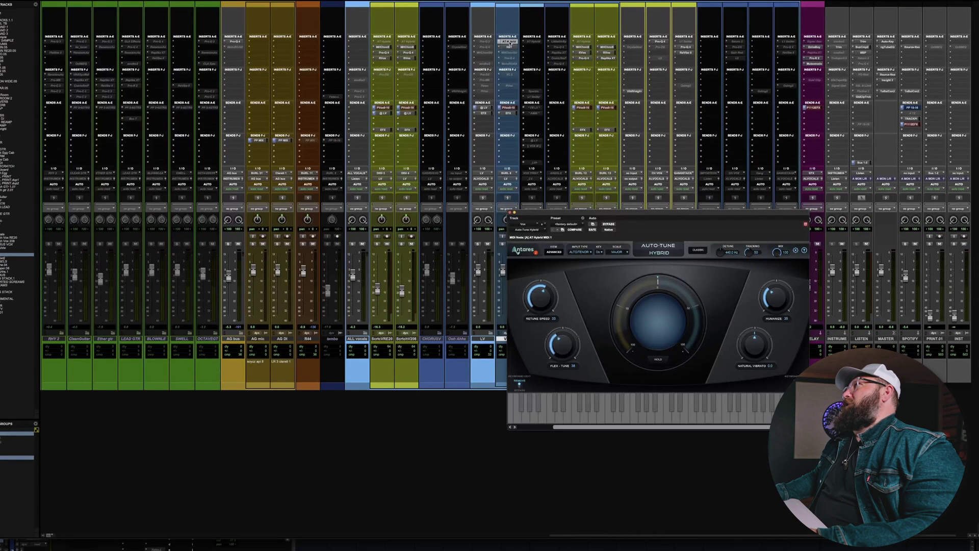
click(509, 47)
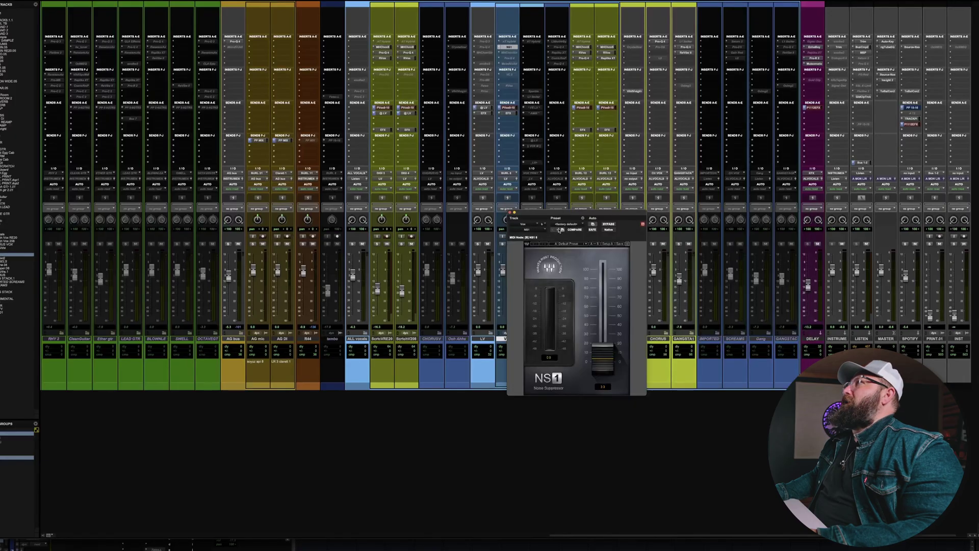
click(511, 212)
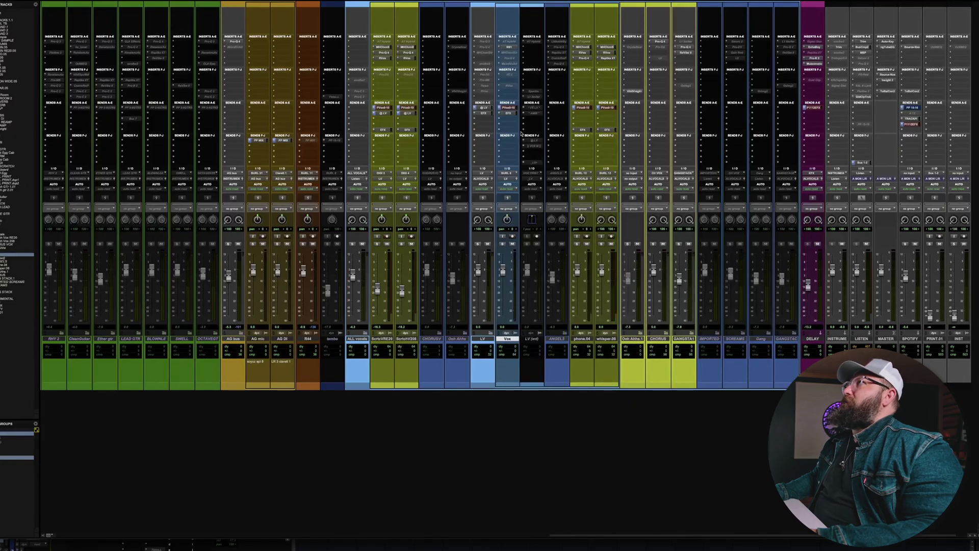
Inspect the Pro-Q 4, RVox and Vac Attack plug-ins on the Vox track, activating RVox briefly and making it inactive again.
click(508, 53)
click(508, 65)
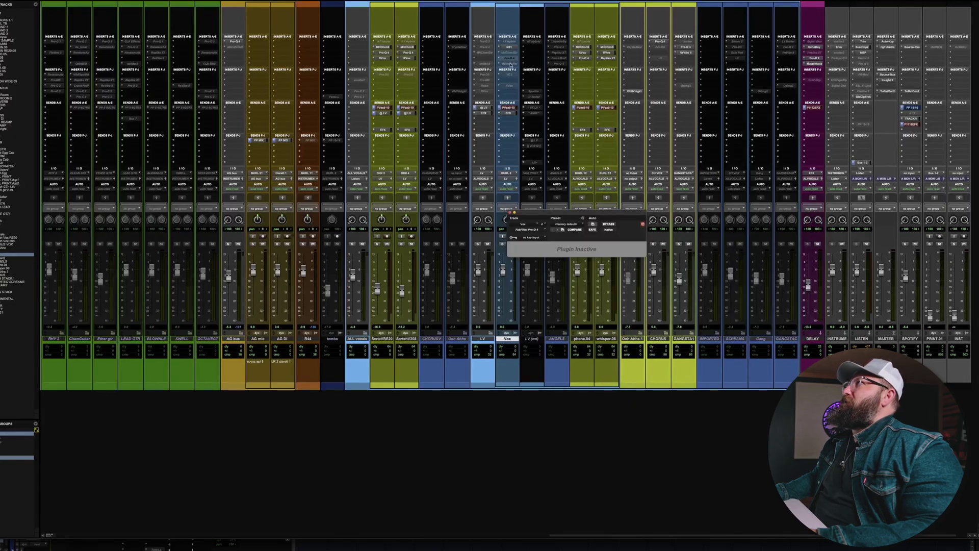
right_click(513, 84)
click(513, 88)
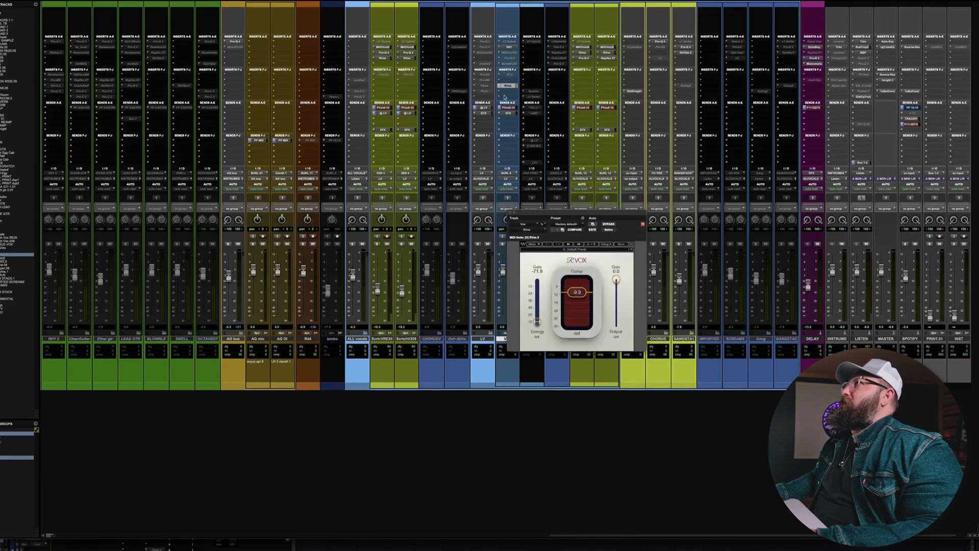
ctrl+super+click(508, 87)
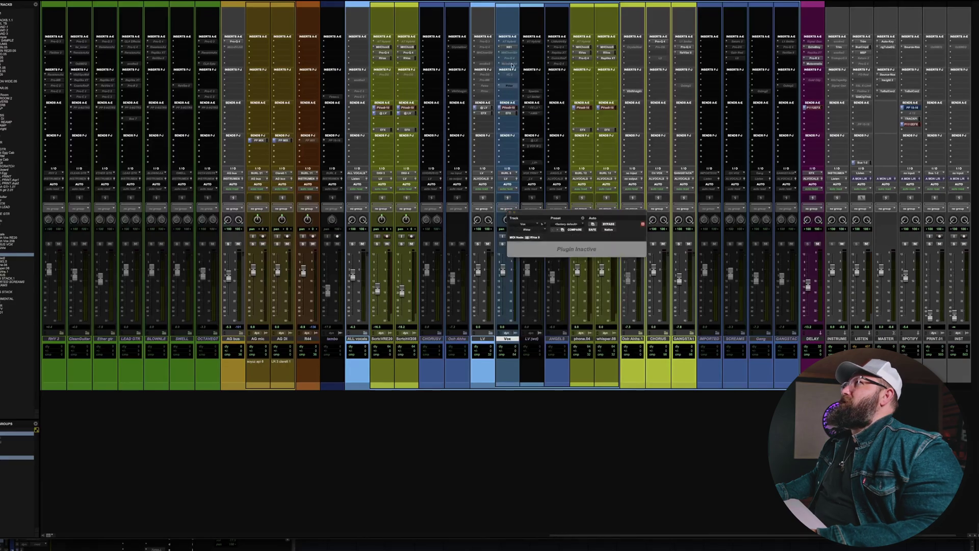
click(512, 65)
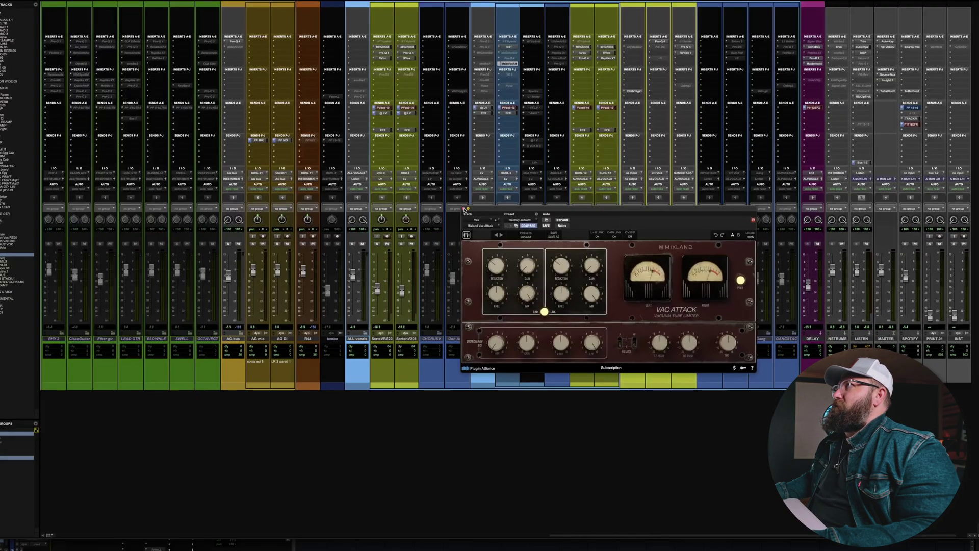
click(95, 124)
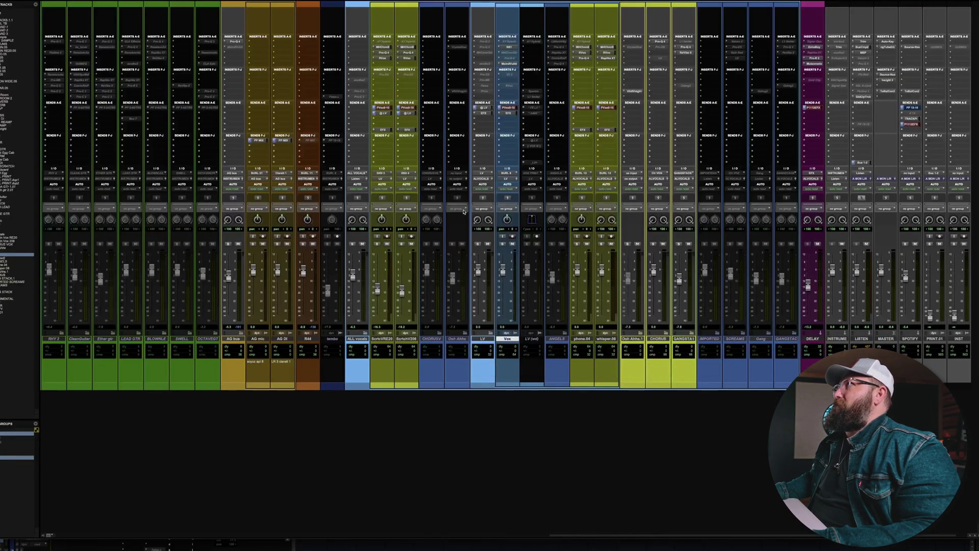
Open Vox's EFX send and inspect the EchoBoy, Pro-R 2 and Muteomatic plug-ins on the DELAY track.
click(508, 113)
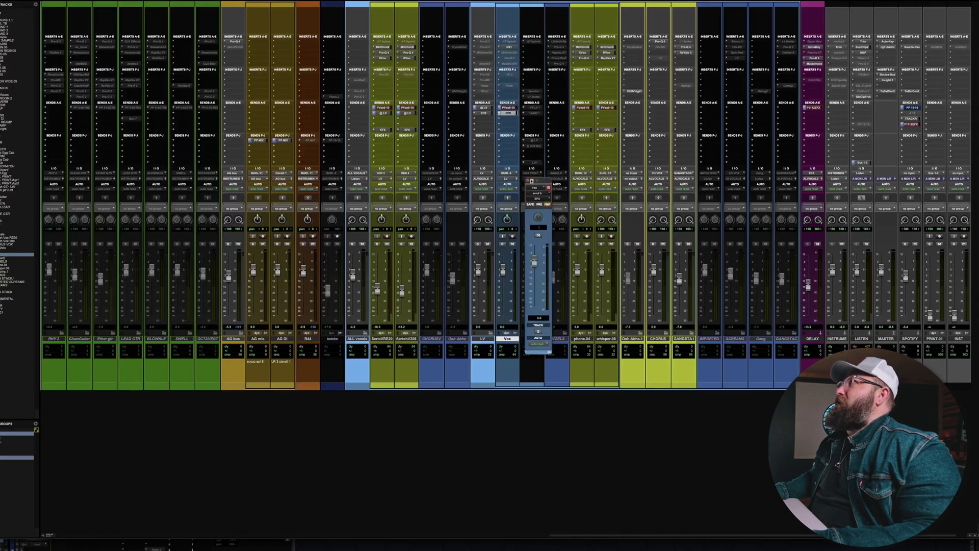
click(816, 339)
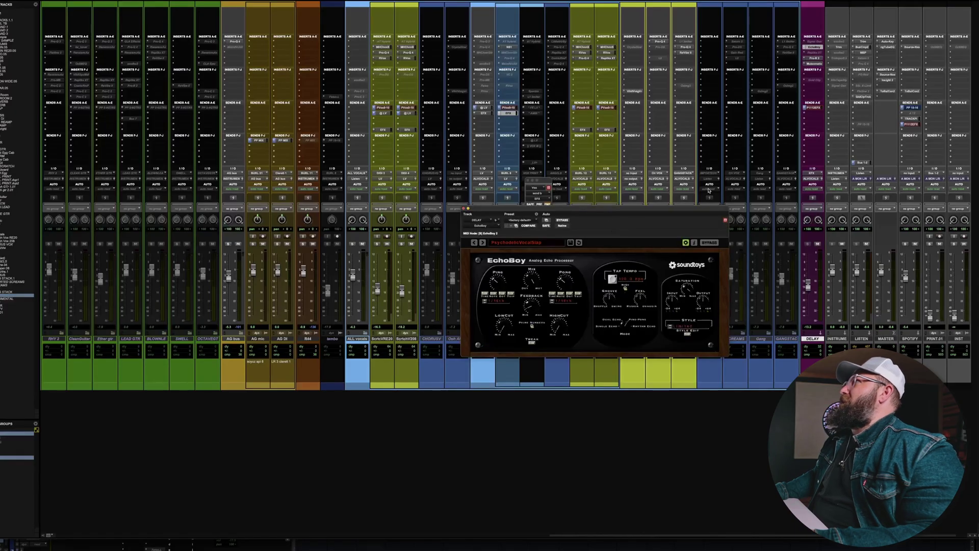
click(816, 59)
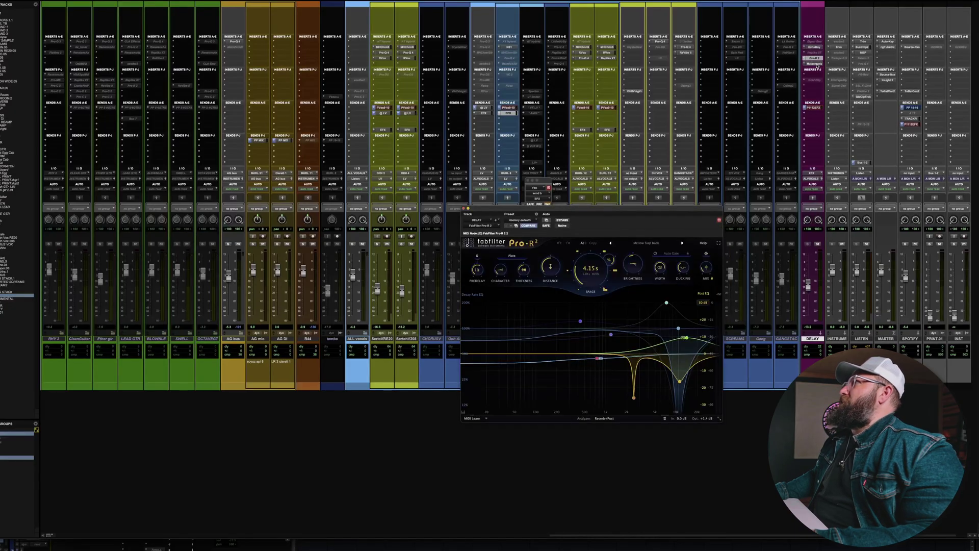
click(815, 63)
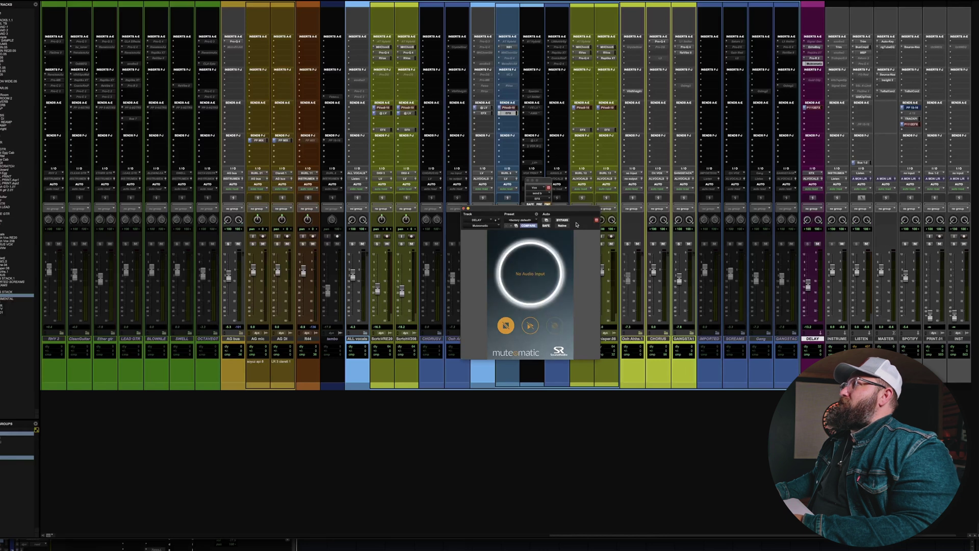
Demonstrate Muteomatic by playing and stopping the session in the Edit window, and close the plug-in back in the Mix window.
key(super+equal)
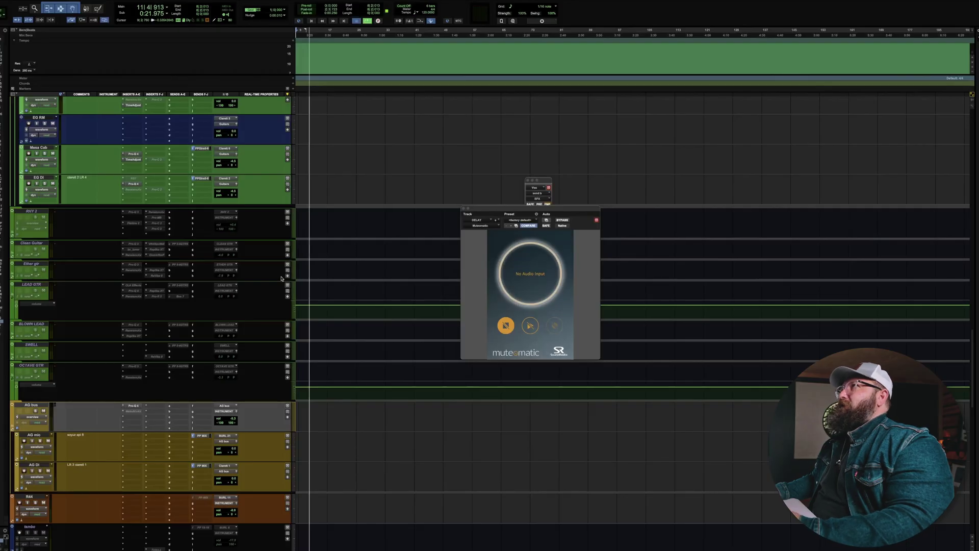
key(space)
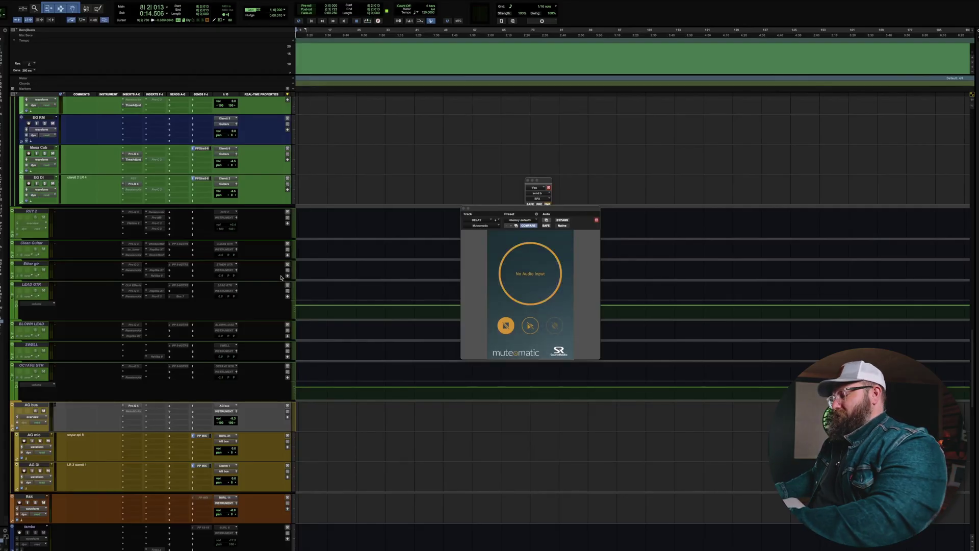
key(super+equal)
click(464, 209)
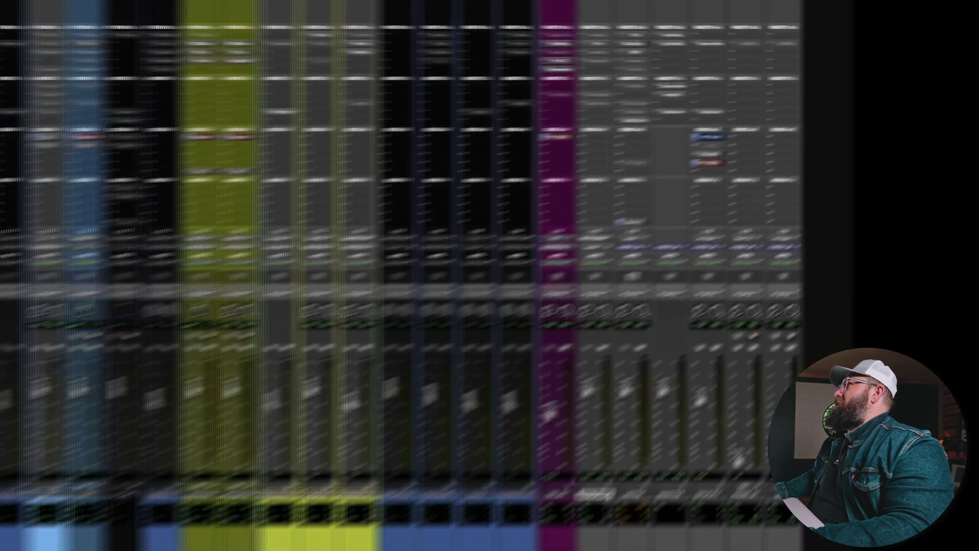
Demonstrate the Trim plug-in on the INSTRUMENTAL track and leave its gain at 0.0 dB.
click(844, 340)
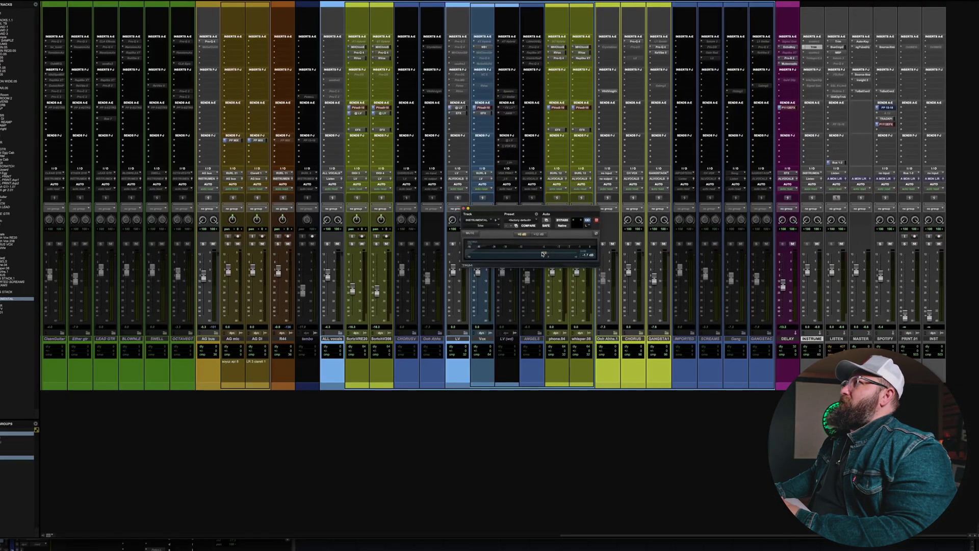
drag(514, 252, 534, 253)
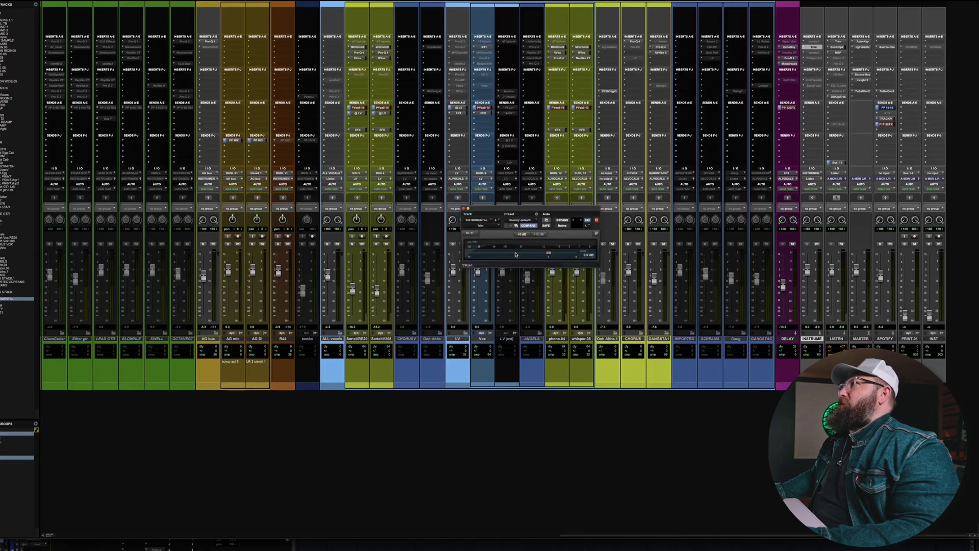
Inspect the Trim, Bus Compressor 2 and MBP plug-ins on the LISTEN track.
click(836, 339)
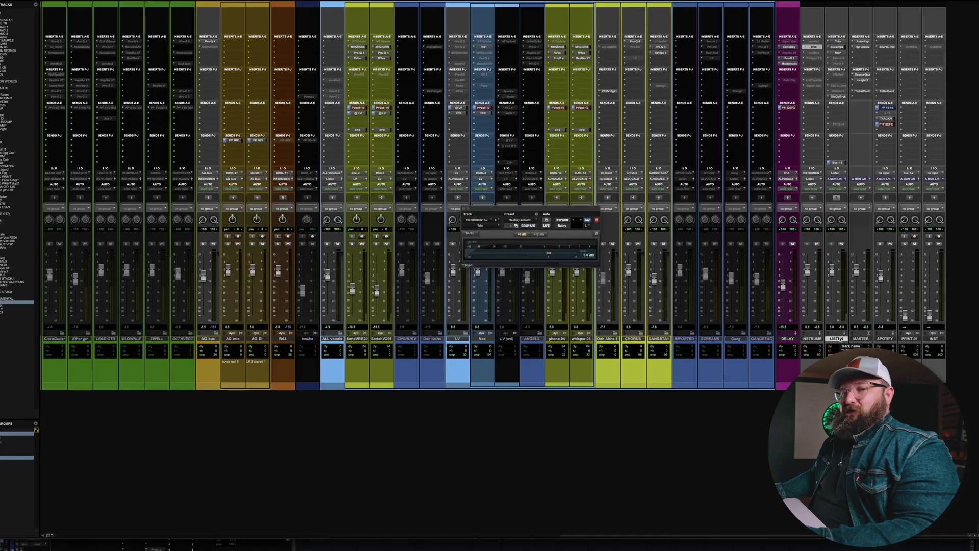
click(842, 43)
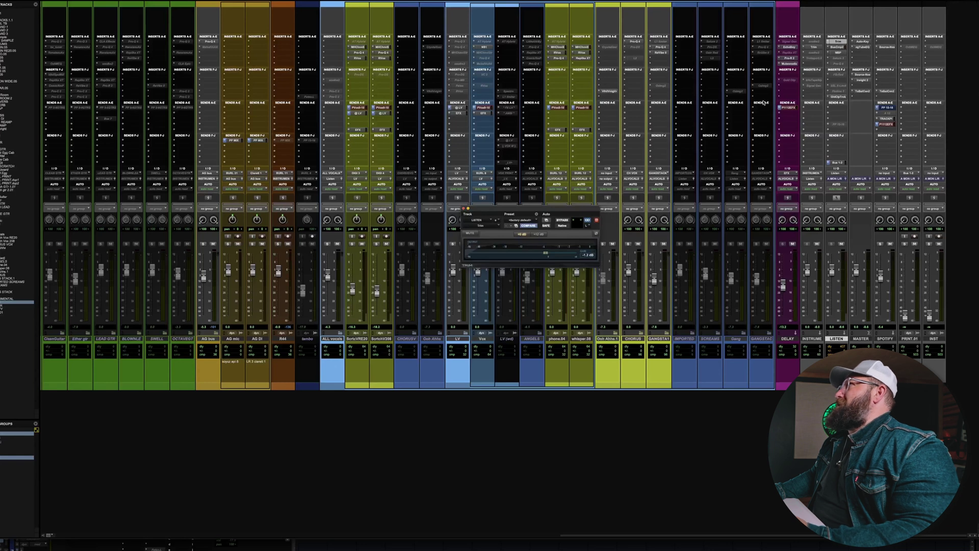
click(836, 48)
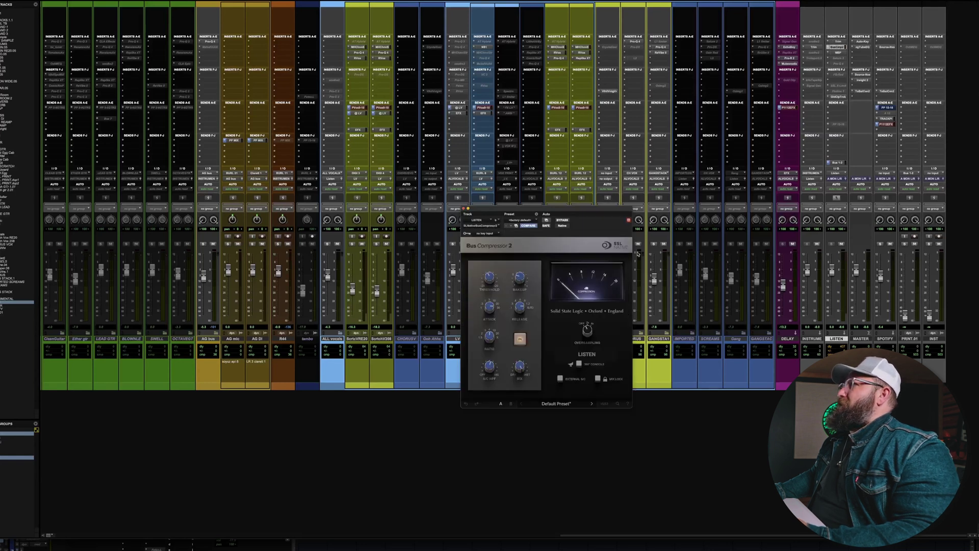
click(839, 53)
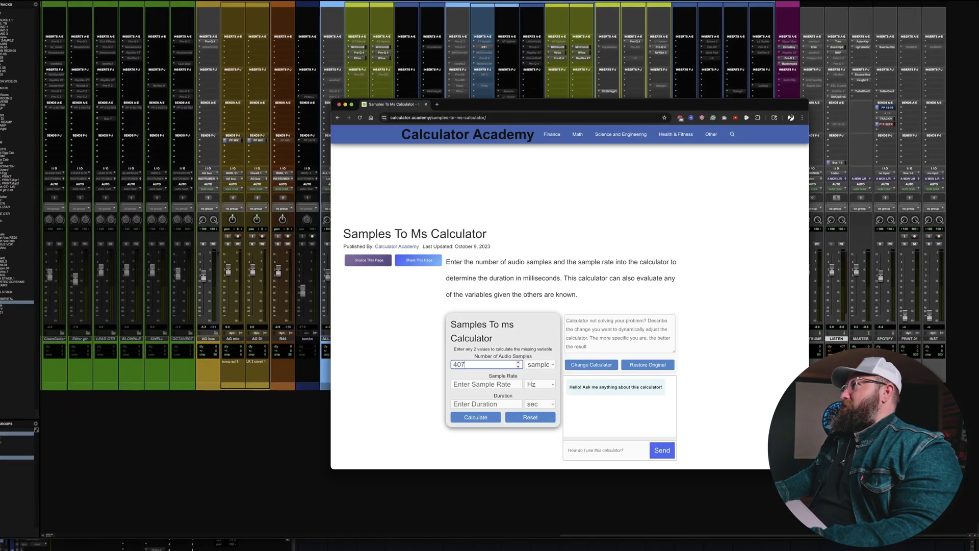
Convert 407 samples at a 48 kHz sample rate to milliseconds in the browser's Samples To Ms Calculator.
click(468, 385)
text(48)
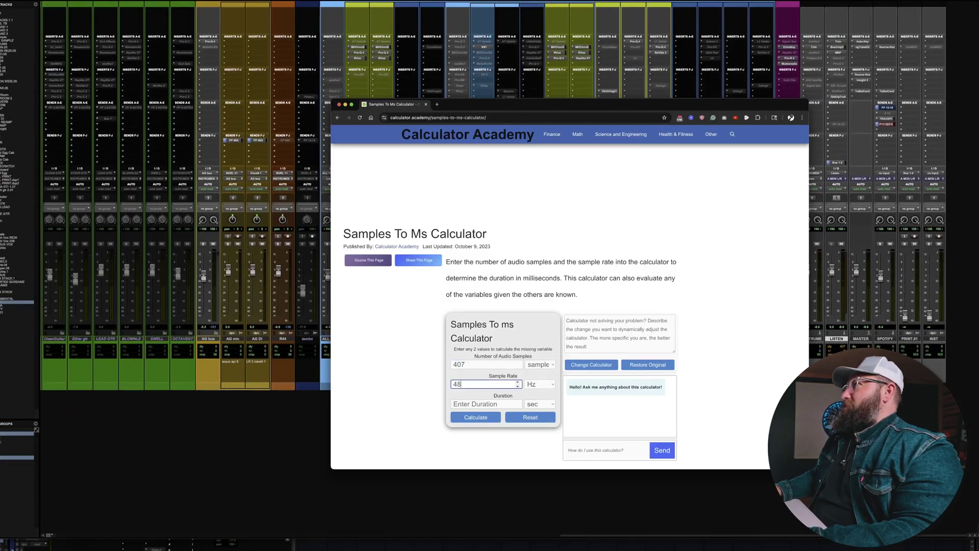
click(540, 384)
click(541, 397)
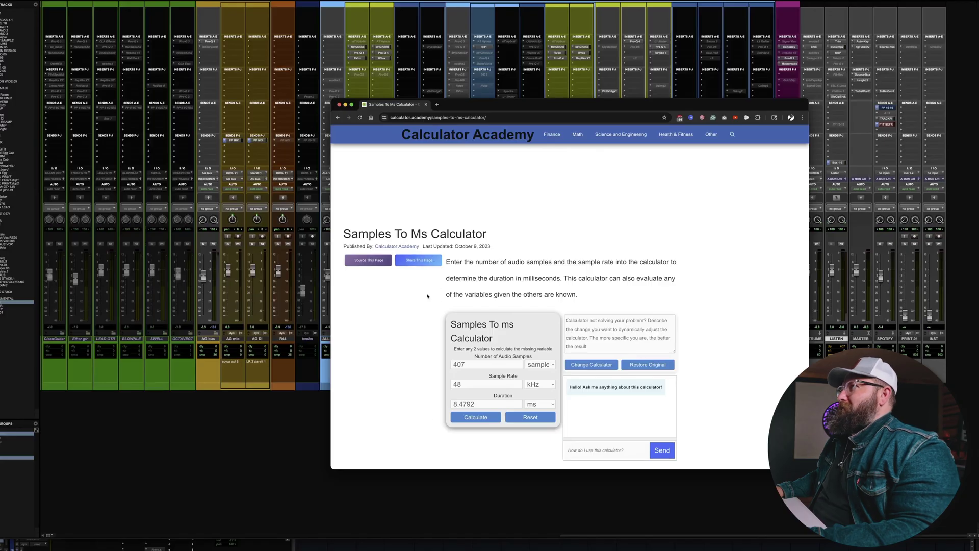
Return to Pro Tools and review the CHORUS, GANGSTA1, IMPORTED, SCREAMS, Gang and GANGSTAC tracks by selecting each one.
key(super+tab)
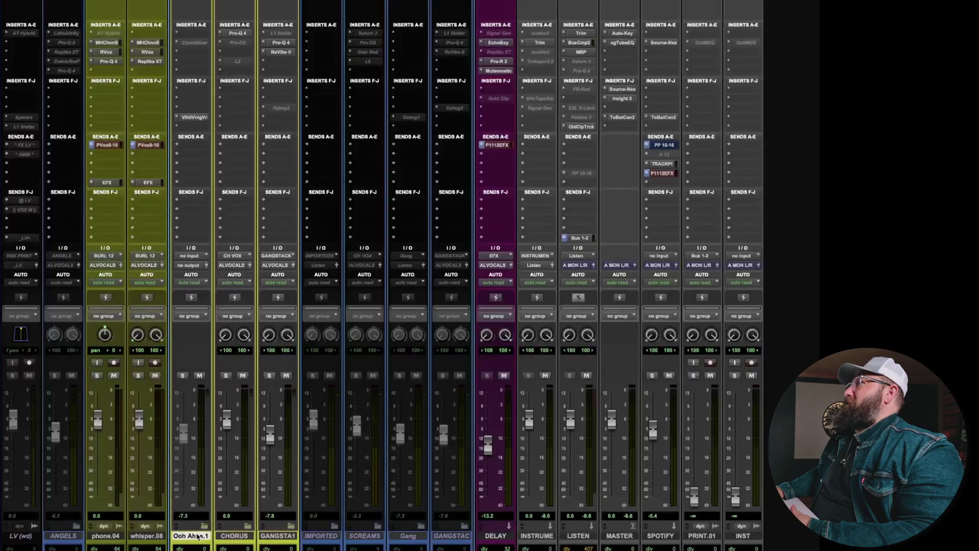
click(253, 536)
click(278, 536)
click(320, 535)
click(364, 536)
click(408, 536)
click(443, 539)
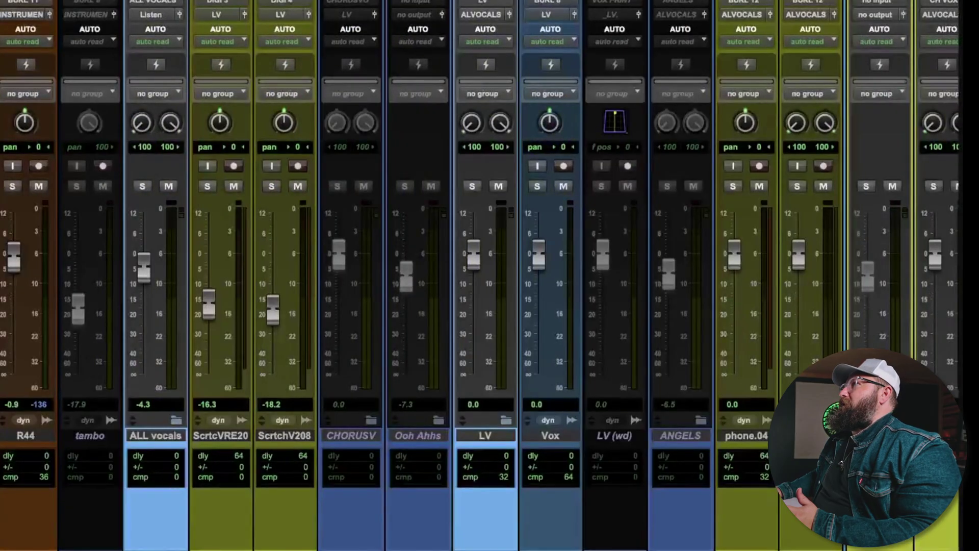
Examine the delay compensation values of the tracks from the vocals back through the guitars to the drums.
scroll(480, 275, left, 3)
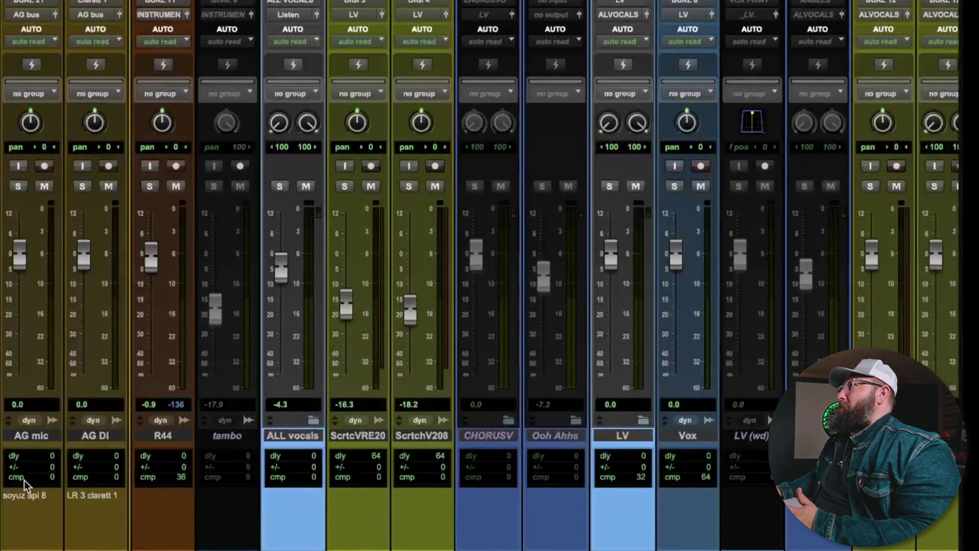
scroll(480, 275, left, 10)
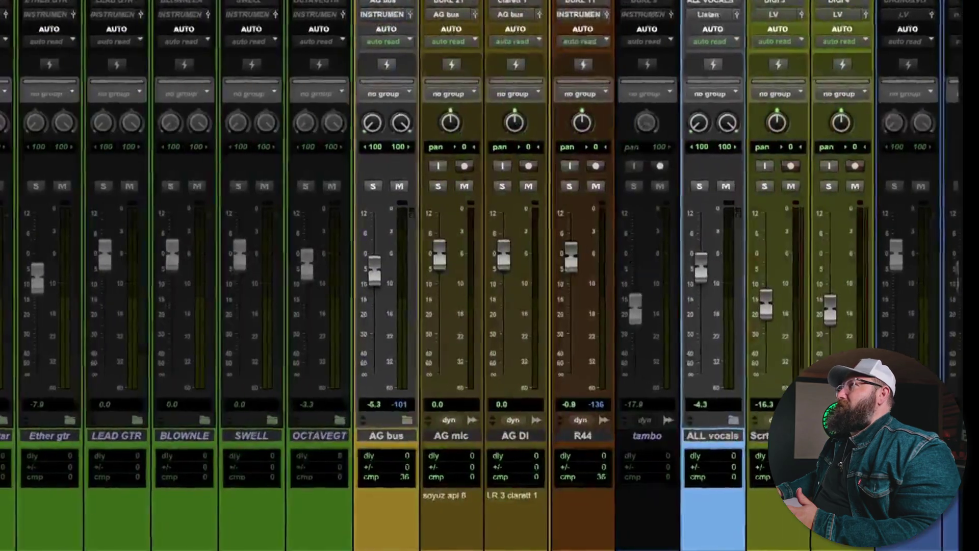
scroll(480, 275, left, 15)
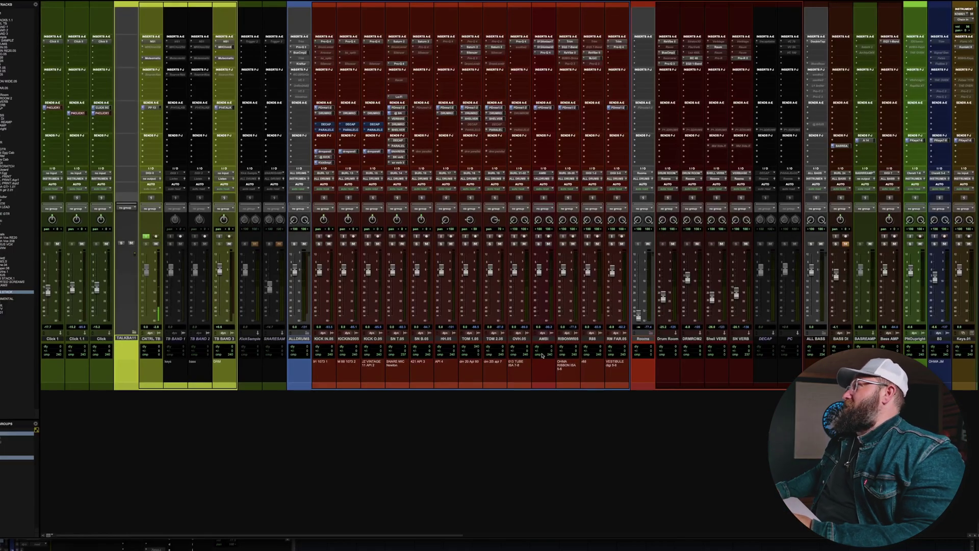
Review the mixer channels from the drums through bass, guitars and vocals to the output buses.
scroll(666, 379, right, 1)
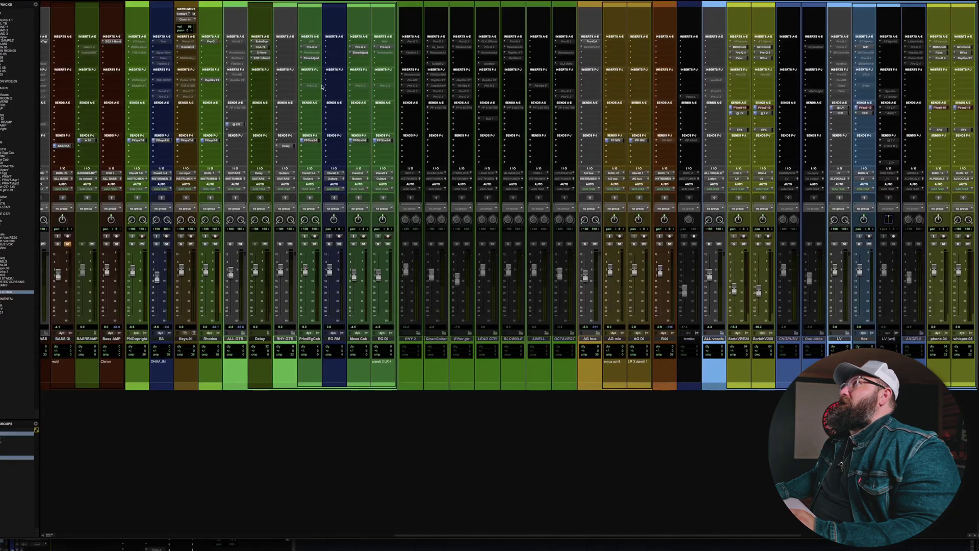
scroll(264, 80, left, 5)
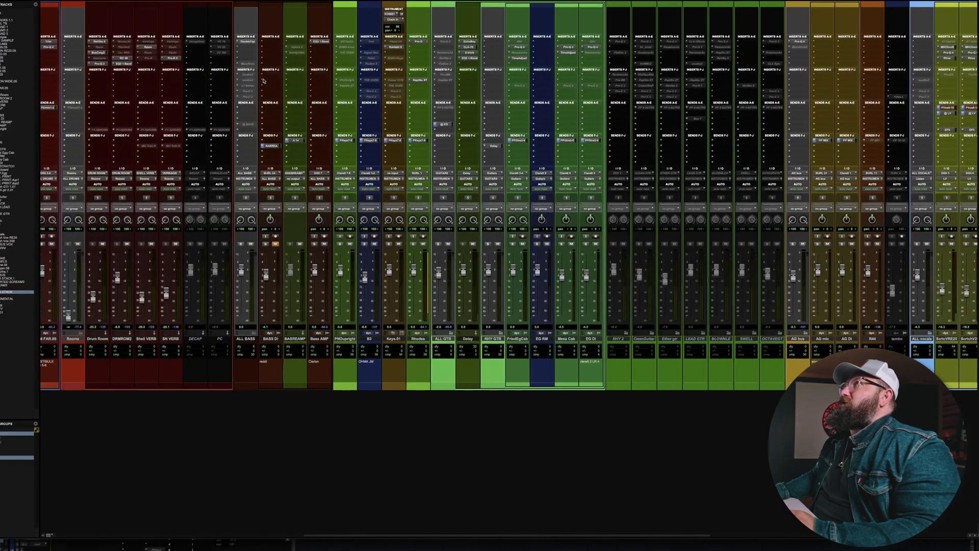
scroll(270, 79, right, 6)
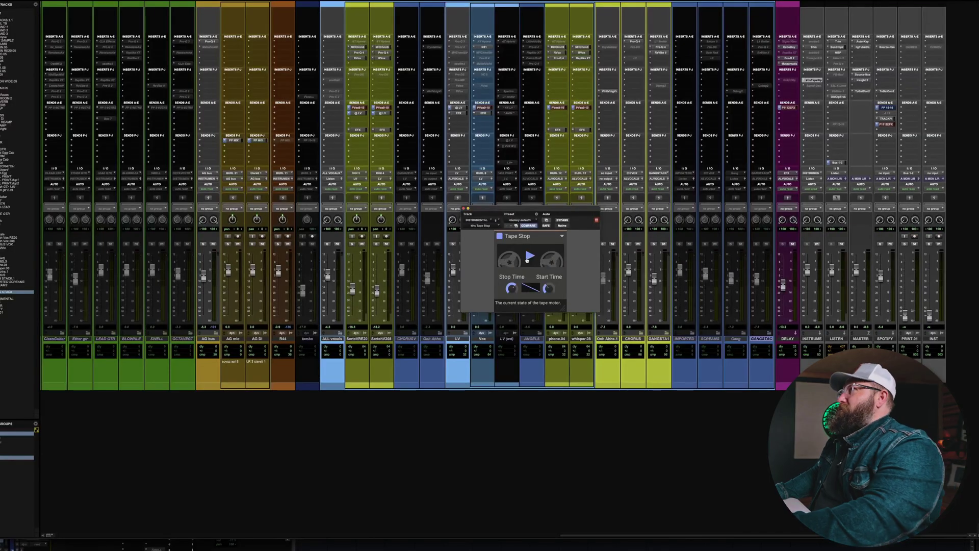
In the Edit window, show the Tape Stop plug-in's Play automation on the INSTRUMENTAL track.
key(super+equal)
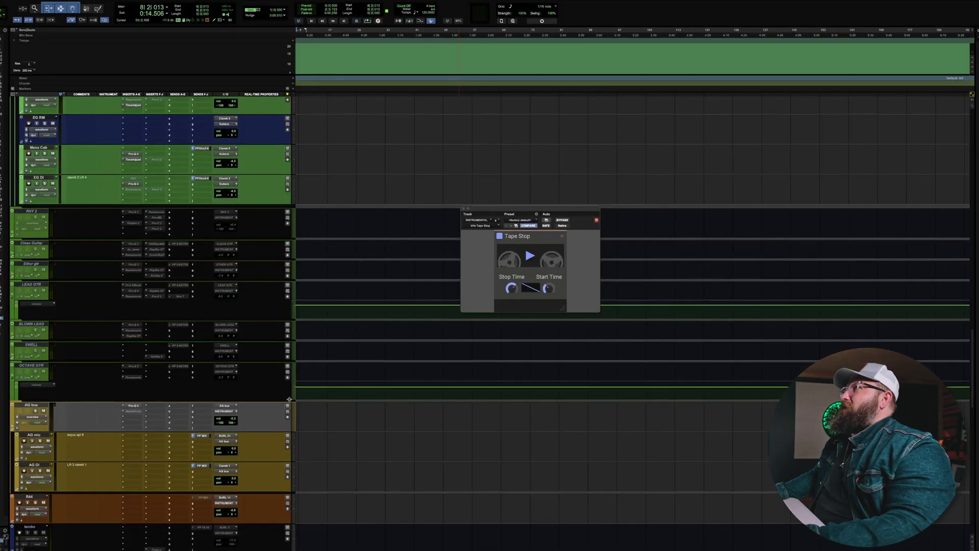
scroll(240, 399, down, 15)
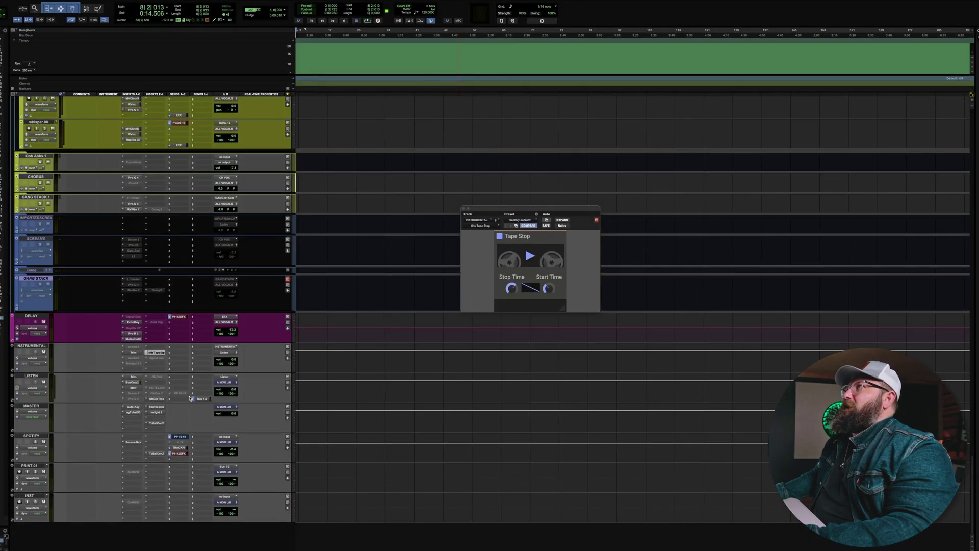
click(35, 361)
mouse_move(37, 385)
click(84, 386)
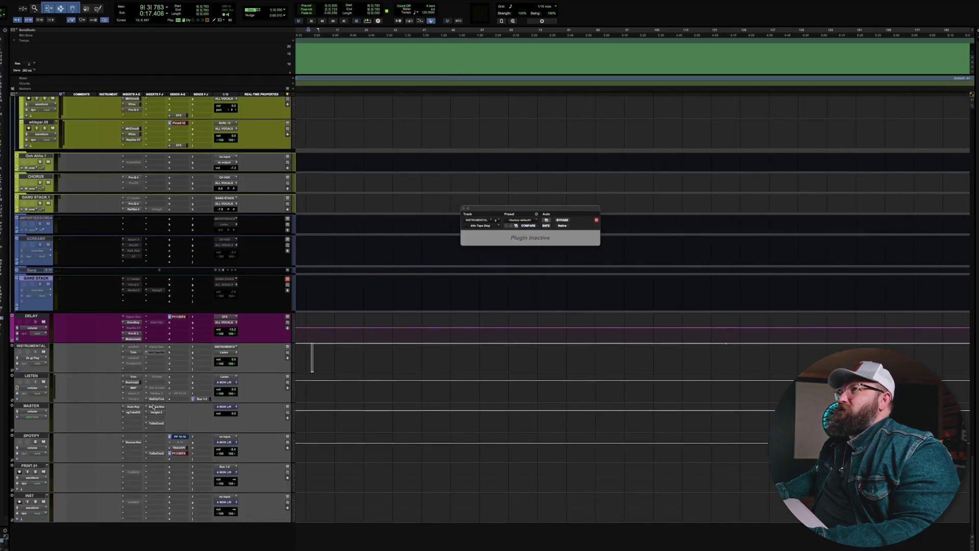
Inspect the Gold Clip Track plug-in on the LISTEN track and the PP 15-16 send on the SPOTIFY track.
click(157, 398)
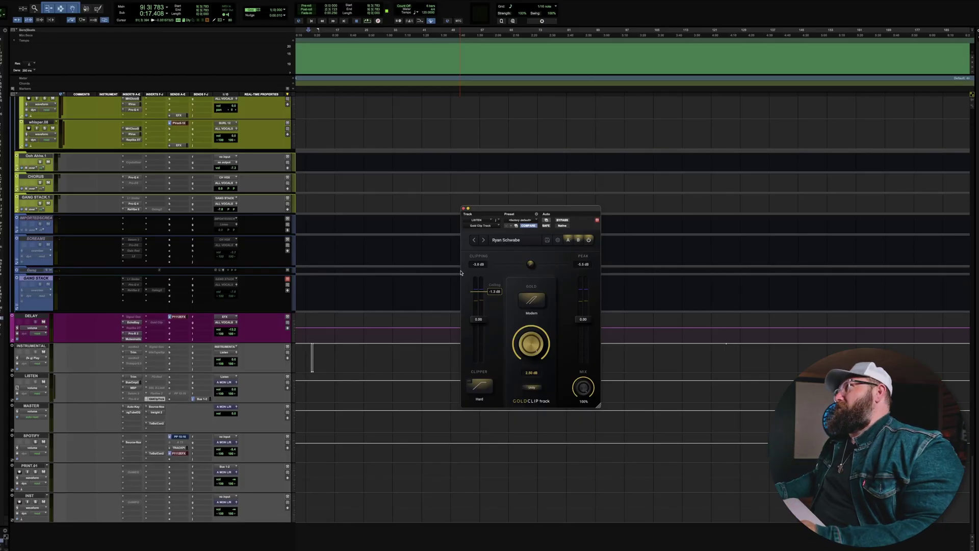
click(464, 209)
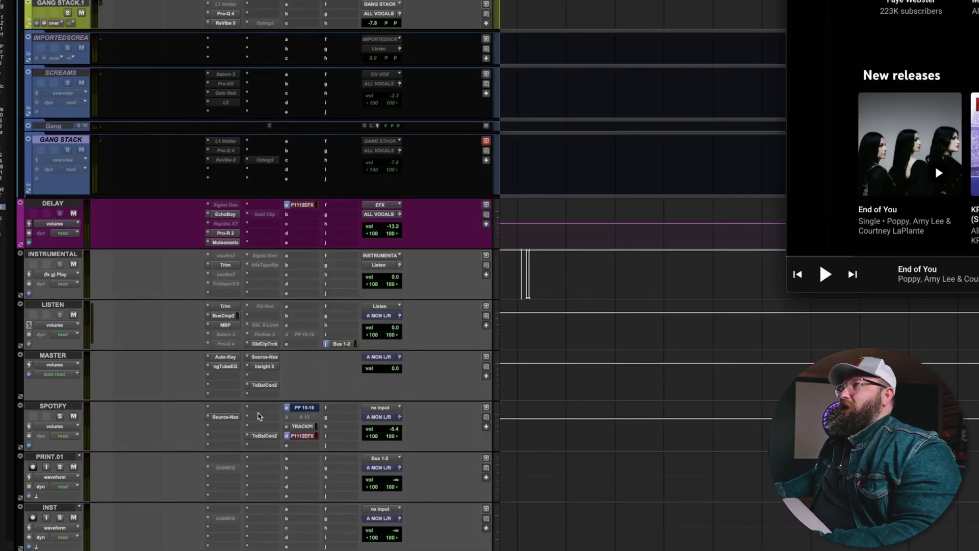
click(304, 408)
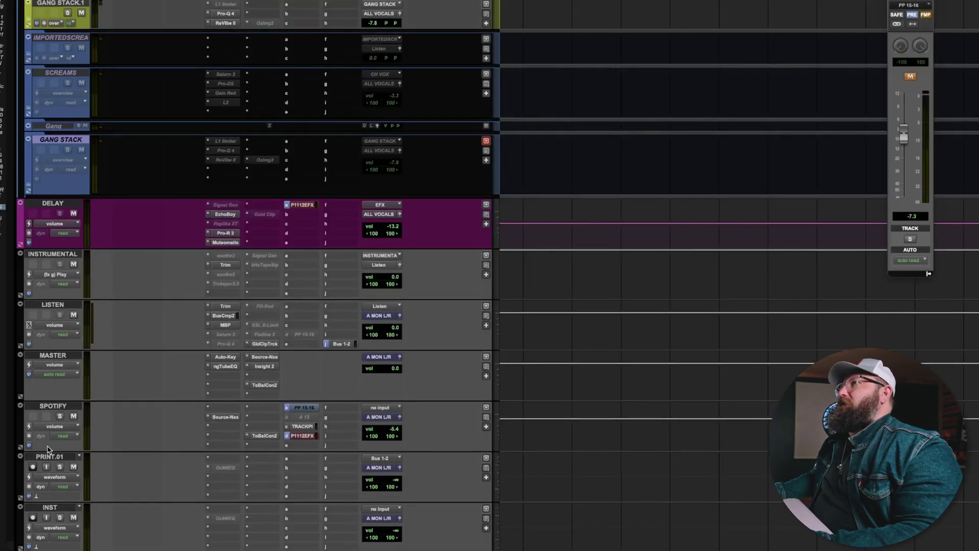
Record a short test pass on the PRINT.01 track from the session start and return to the start.
click(37, 458)
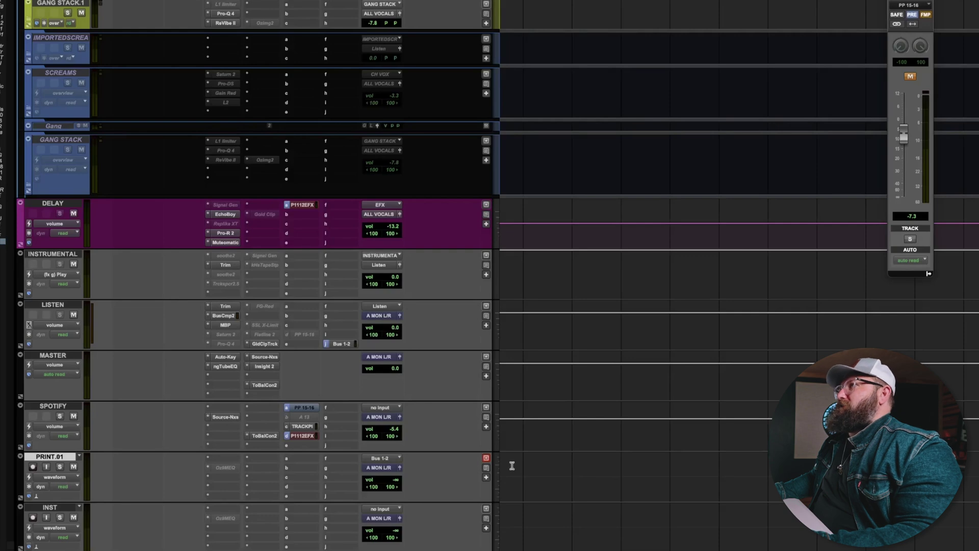
key(Return)
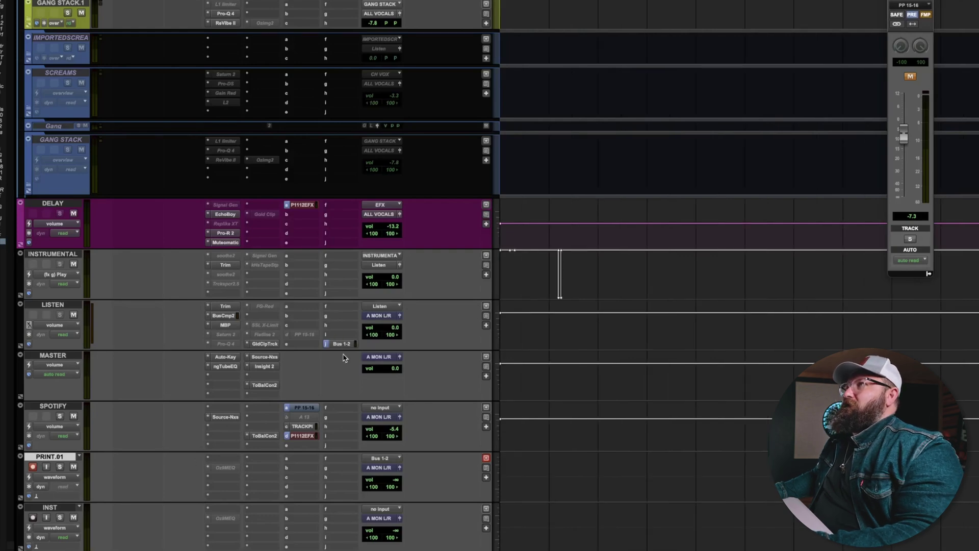
key(F12)
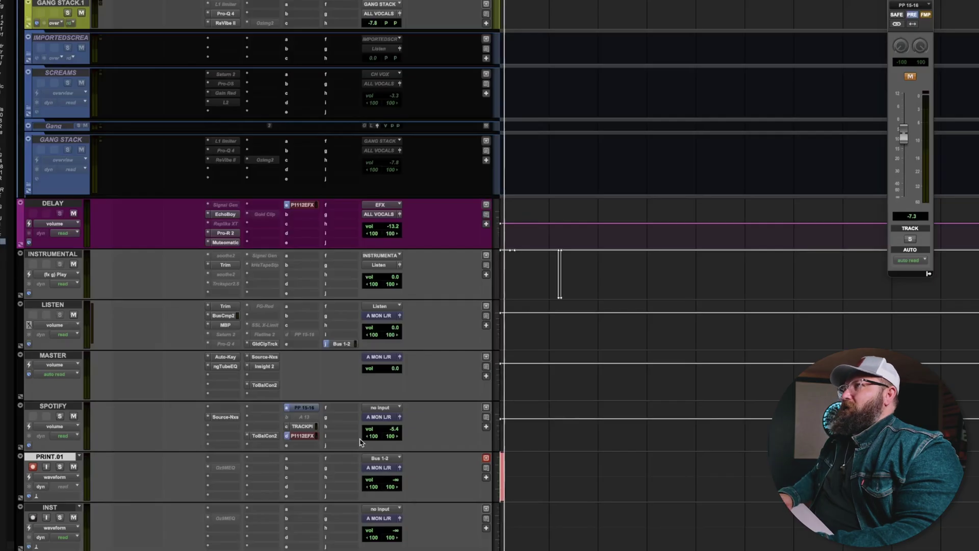
key(space)
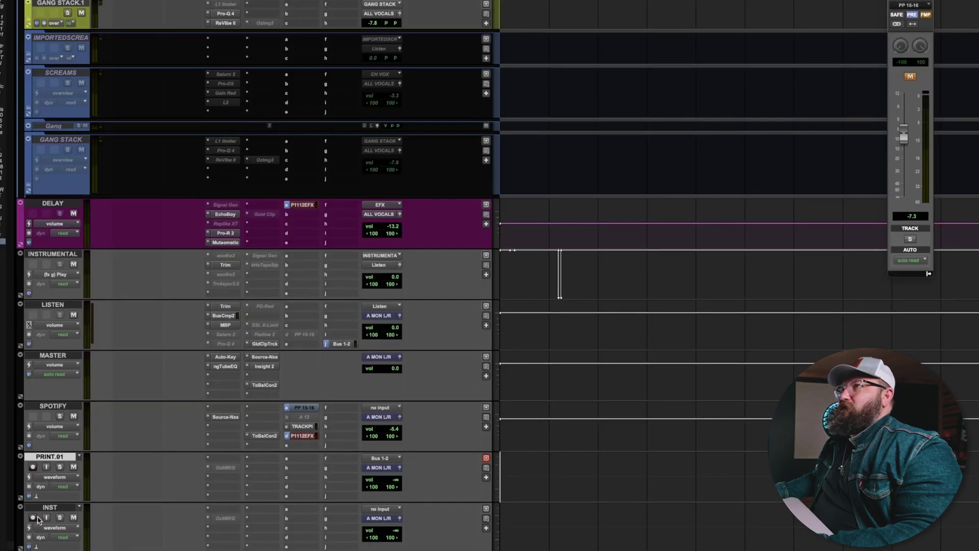
key(Return)
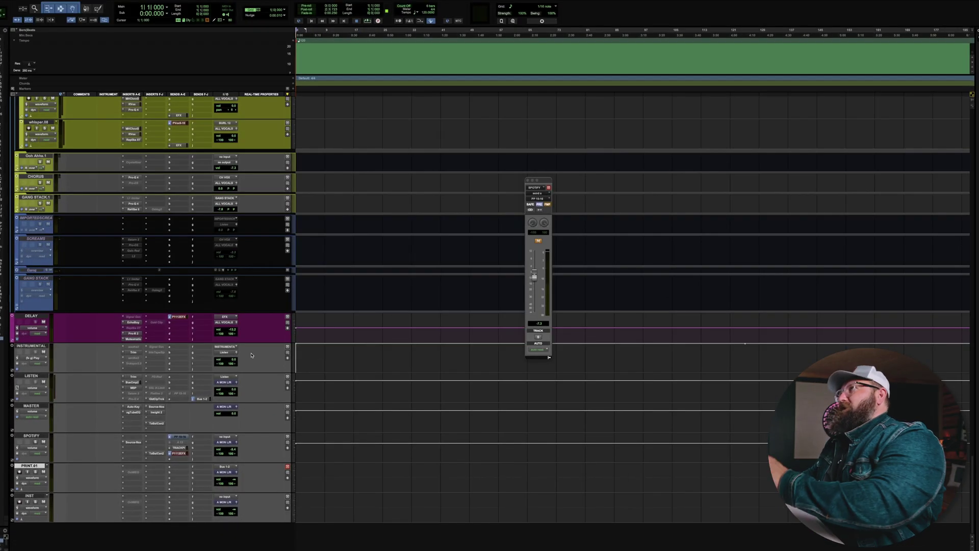
Review the template's tracks from the output buses up to the drums and back down.
scroll(108, 375, up, 5)
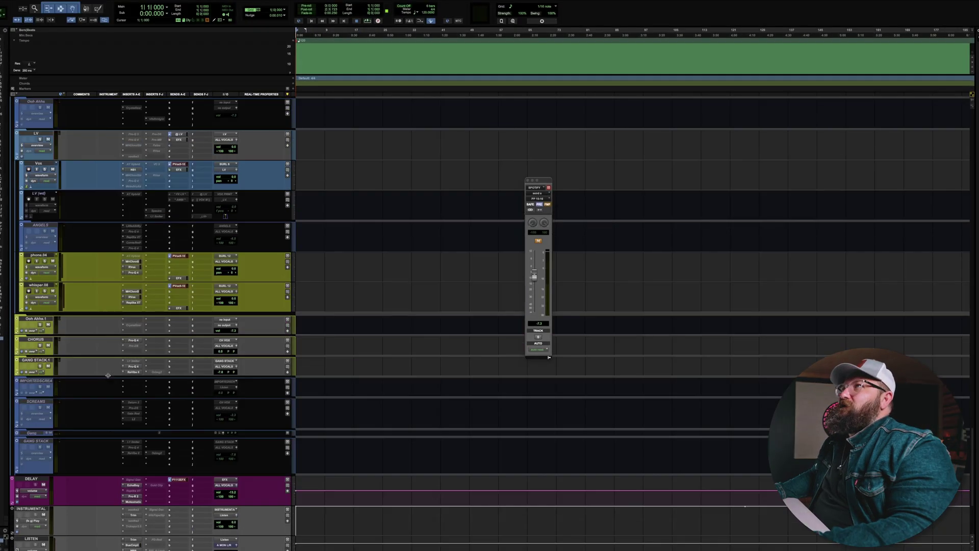
scroll(108, 376, up, 7)
scroll(109, 375, up, 10)
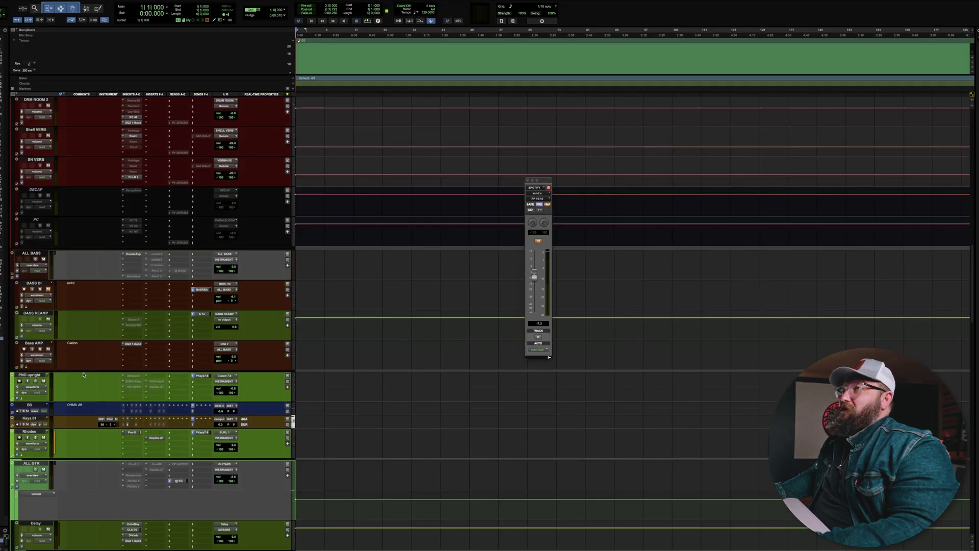
scroll(84, 375, up, 12)
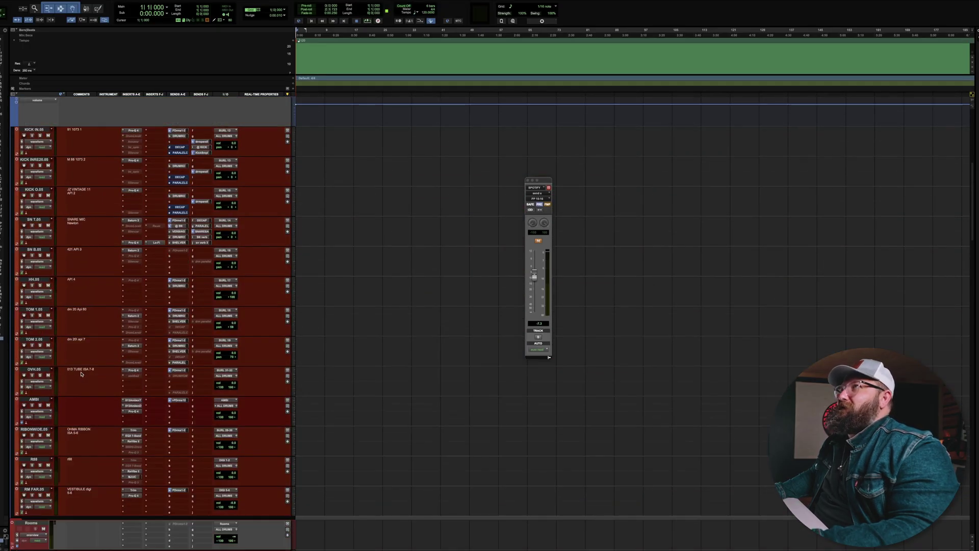
scroll(80, 373, down, 10)
scroll(81, 370, down, 20)
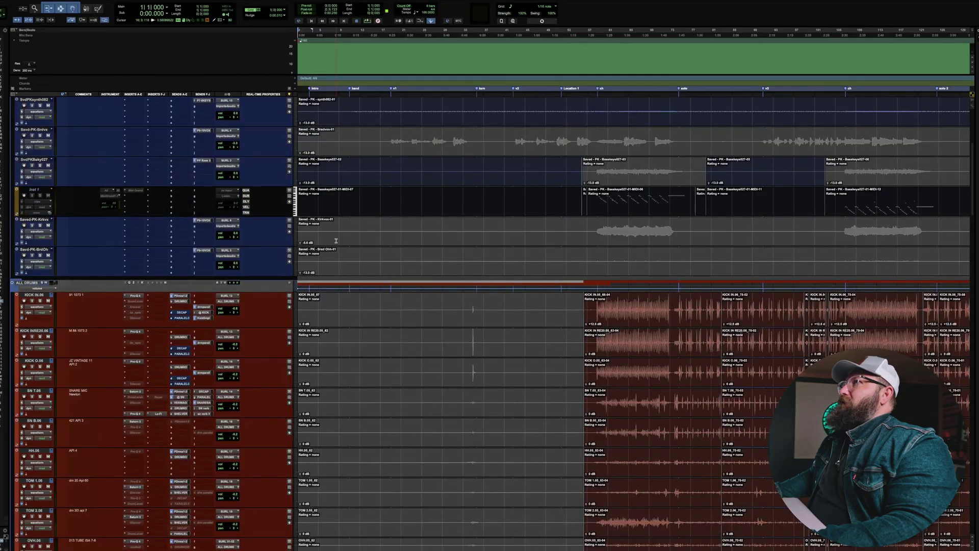
In the recorded song session, review the imported audio and drum tracks and audition the Loop Drums track from about bar 6.
scroll(336, 241, up, 5)
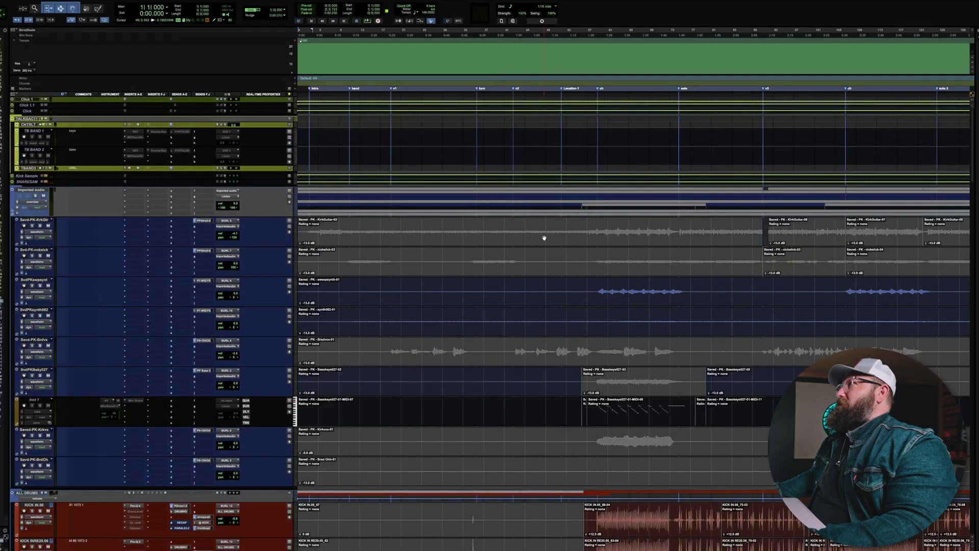
scroll(583, 231, down, 7)
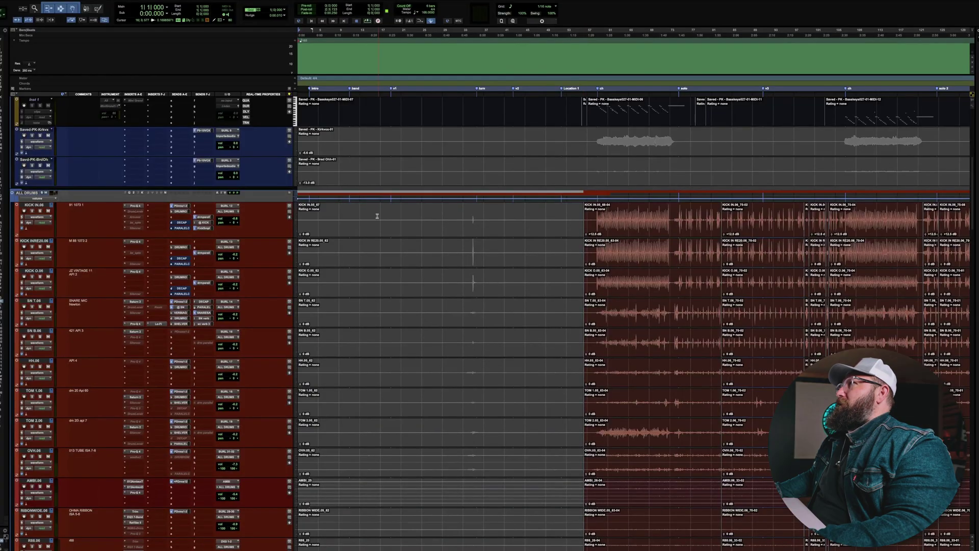
click(327, 212)
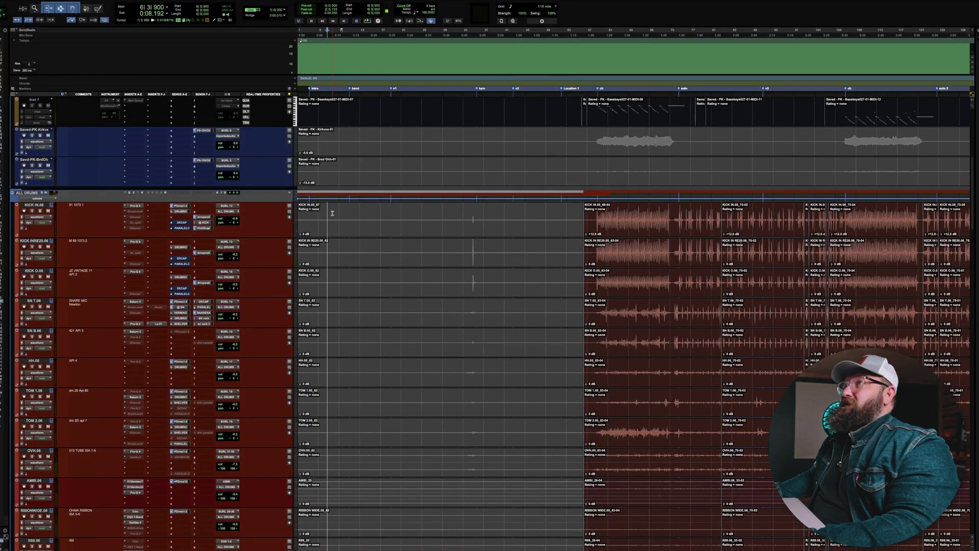
key(space)
scroll(332, 214, down, 6)
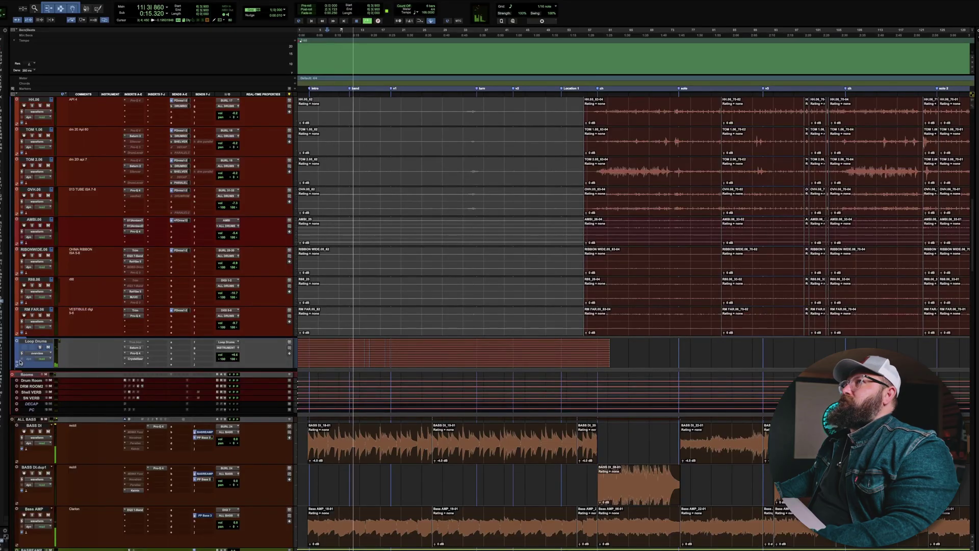
scroll(170, 366, down, 5)
key(space)
Audition the BASS DI.dup1 track from about bar 62, toggling its solo on and off during playback.
drag(353, 232, 455, 310)
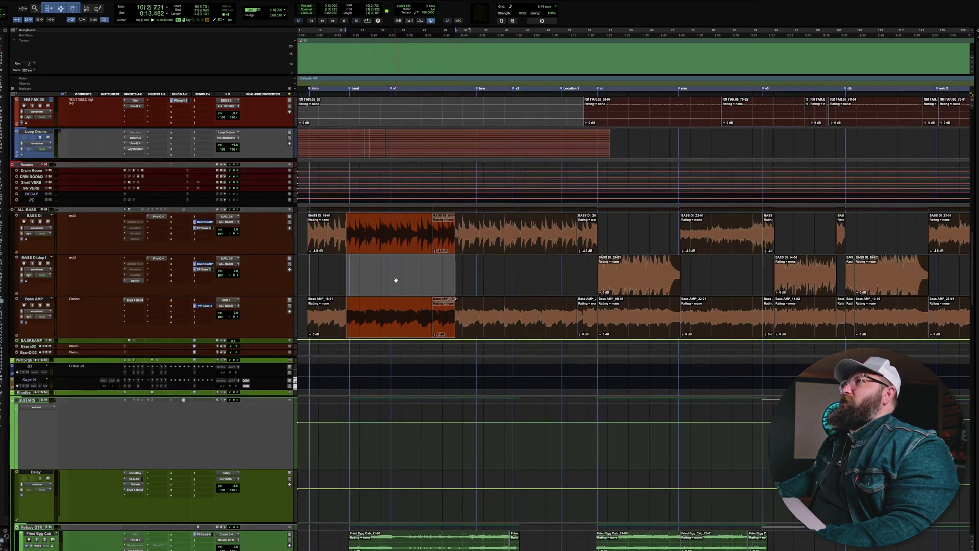
click(547, 257)
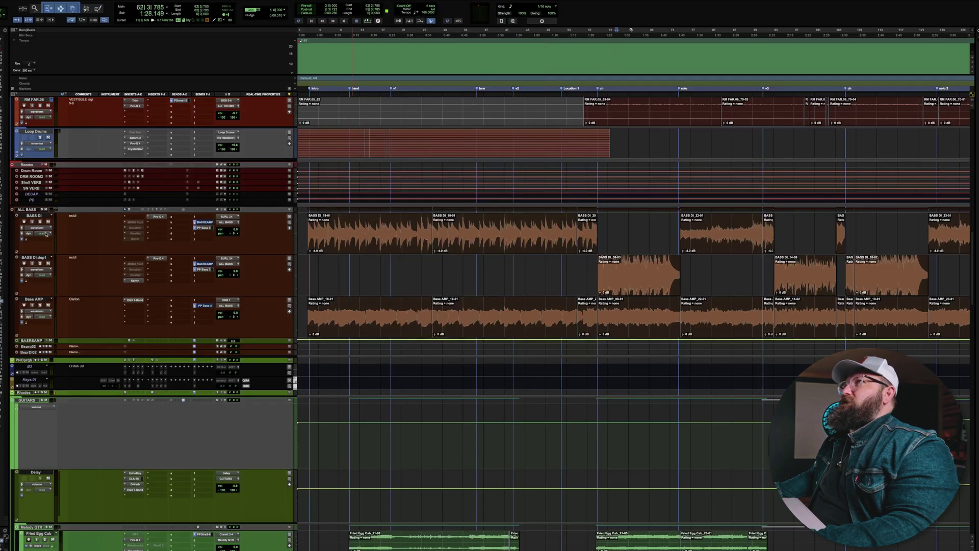
key(space)
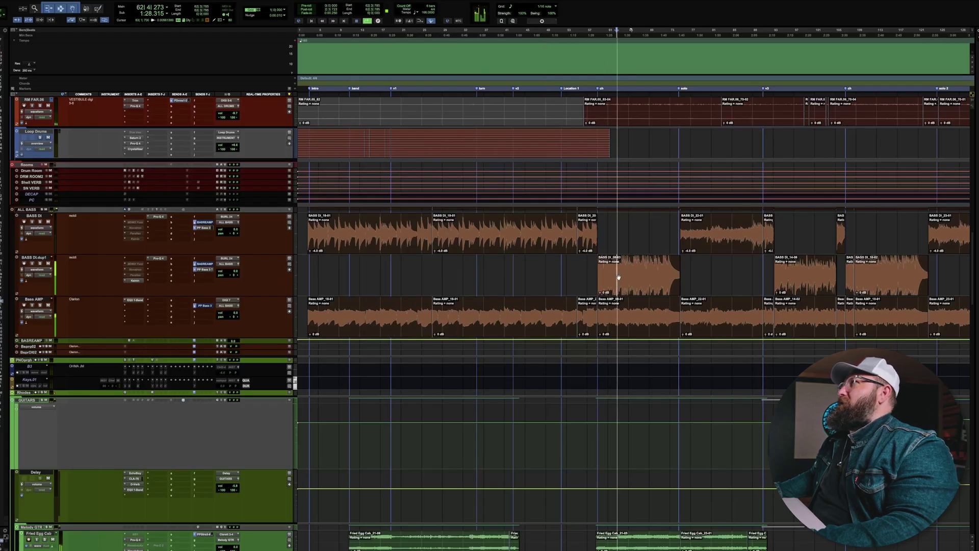
click(40, 263)
click(40, 264)
key(space)
Audition the STACK STABS vocal group from about bar 95.
scroll(546, 271, down, 5)
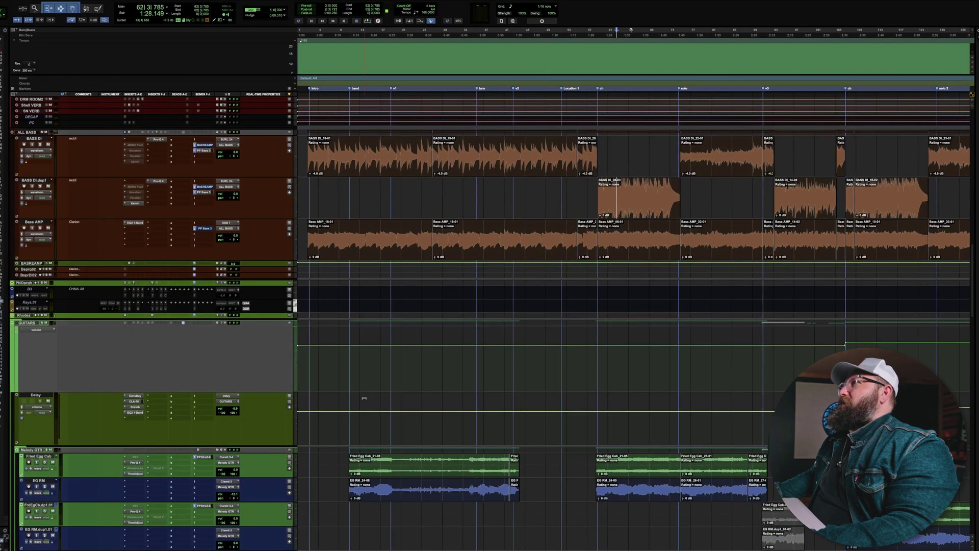
scroll(563, 403, right, 5)
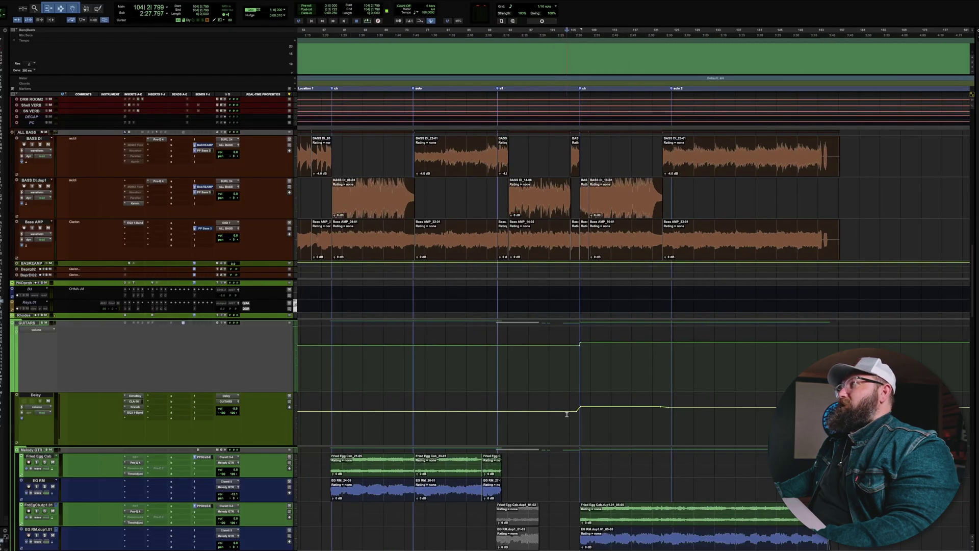
scroll(42, 220, down, 15)
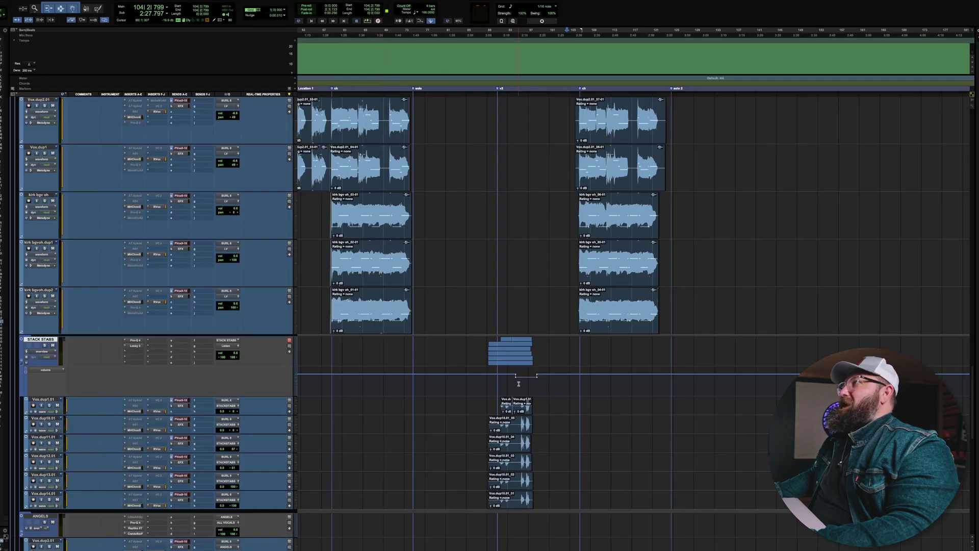
key(space)
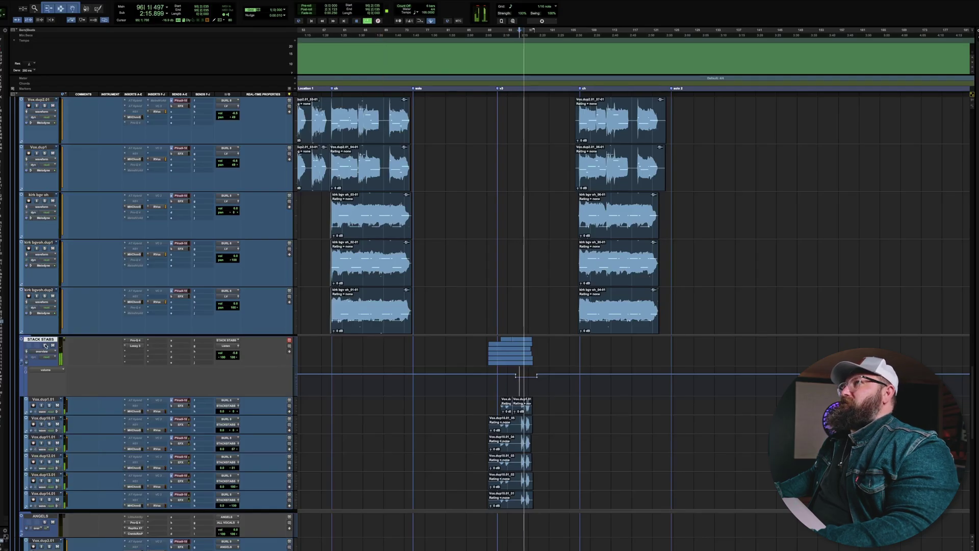
key(space)
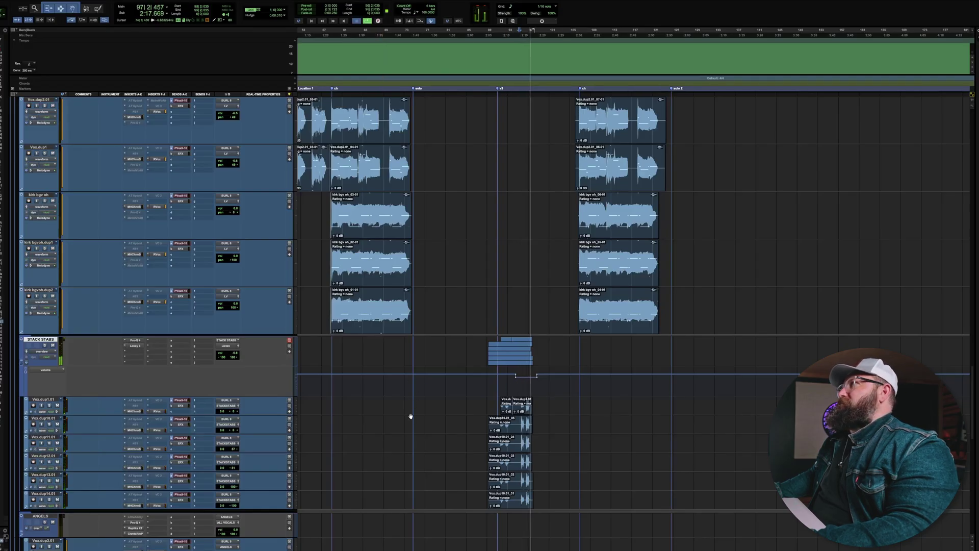
Audition the octave guitar group in the Melody GTR section at its clips leading up to about bar 107.
scroll(412, 415, down, 10)
scroll(407, 404, up, 15)
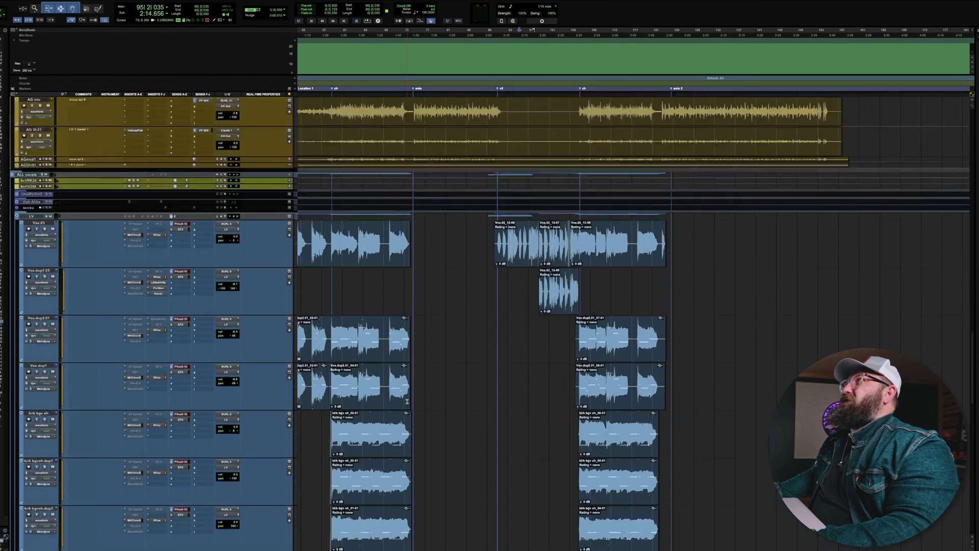
scroll(359, 271, left, 5)
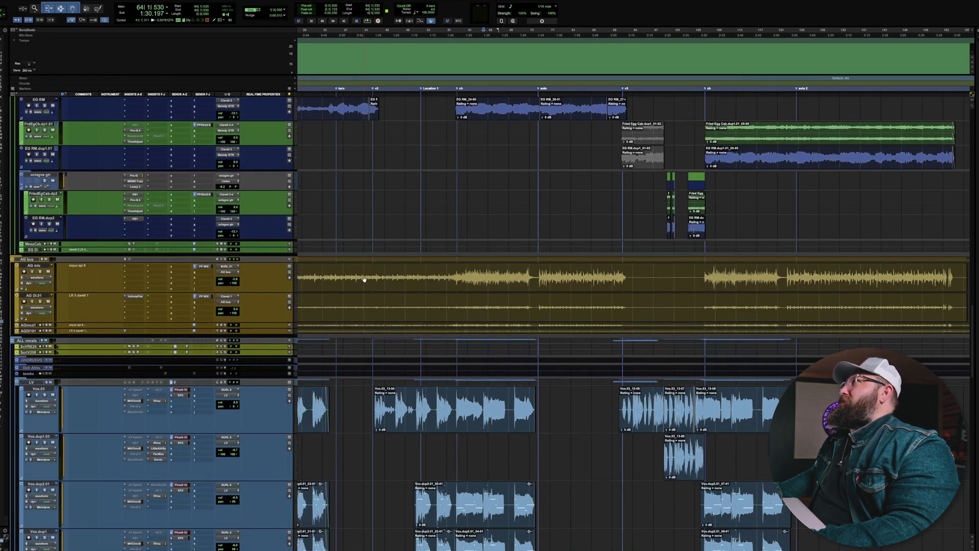
scroll(365, 279, up, 3)
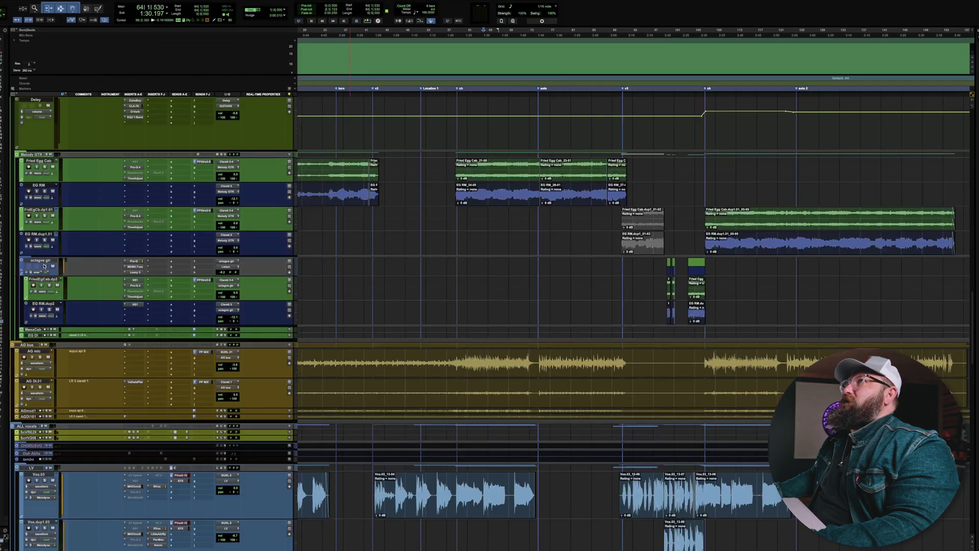
key(space)
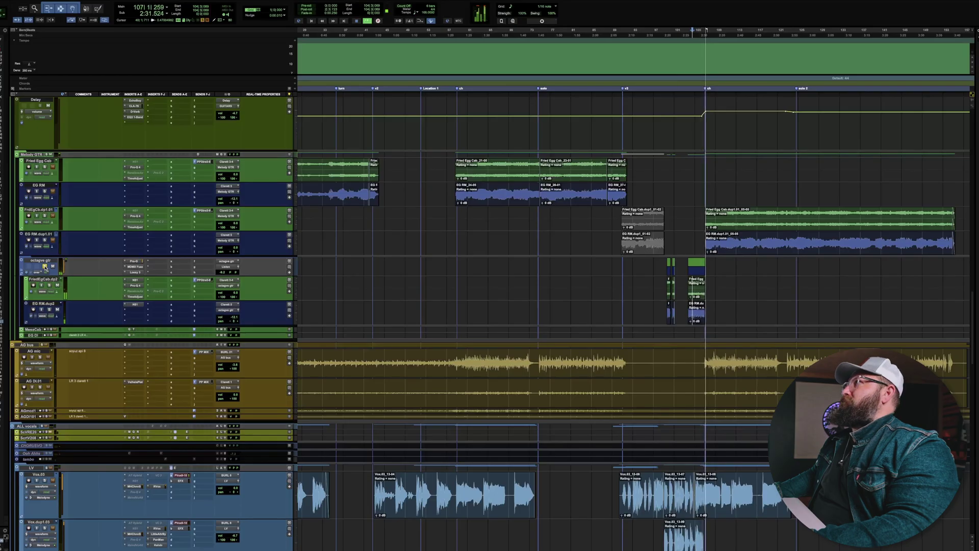
Audition the acoustic guitar from about bar 77, soloing the AG mic track during playback.
click(553, 362)
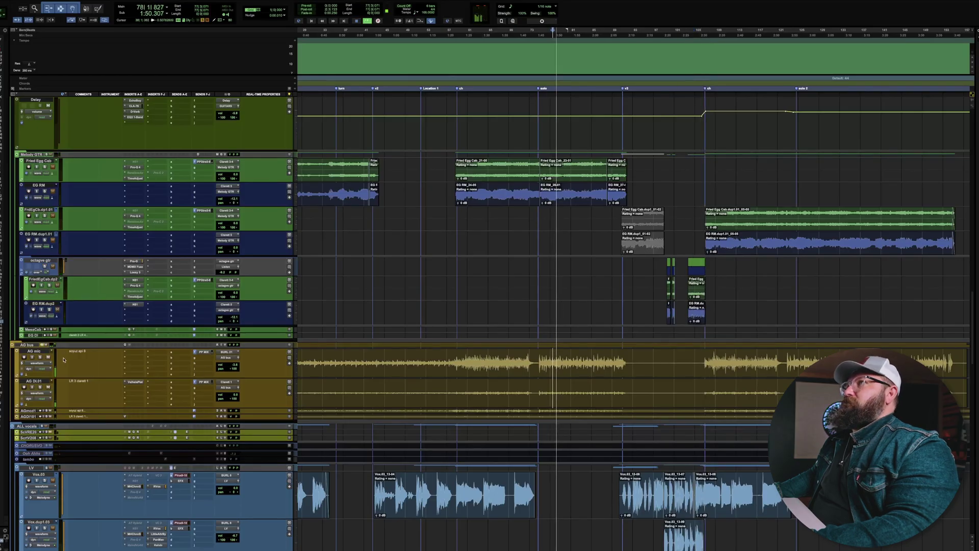
click(40, 357)
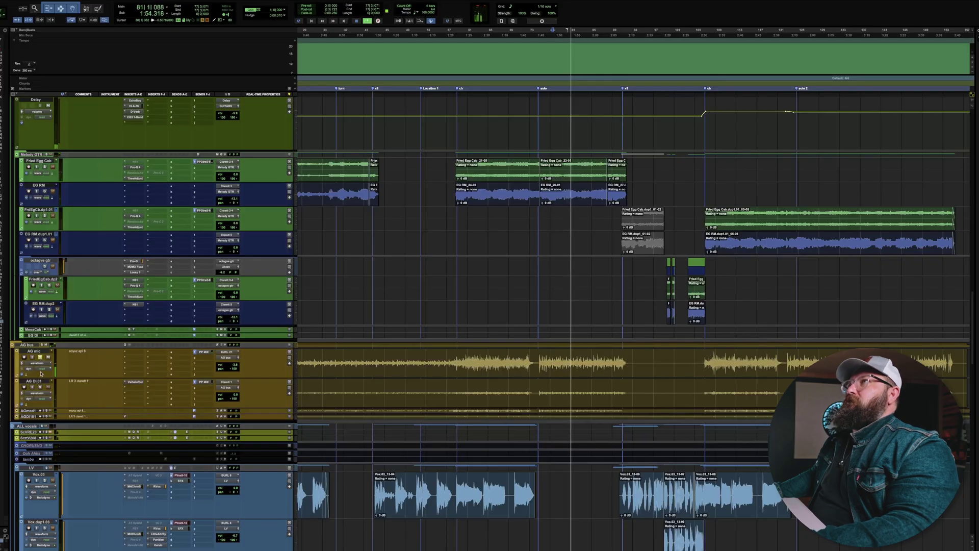
key(space)
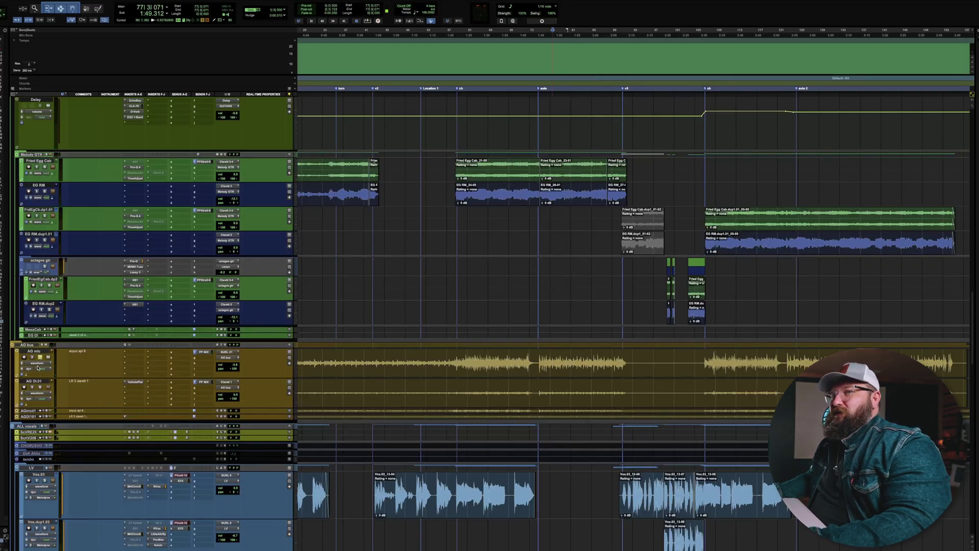
key(space)
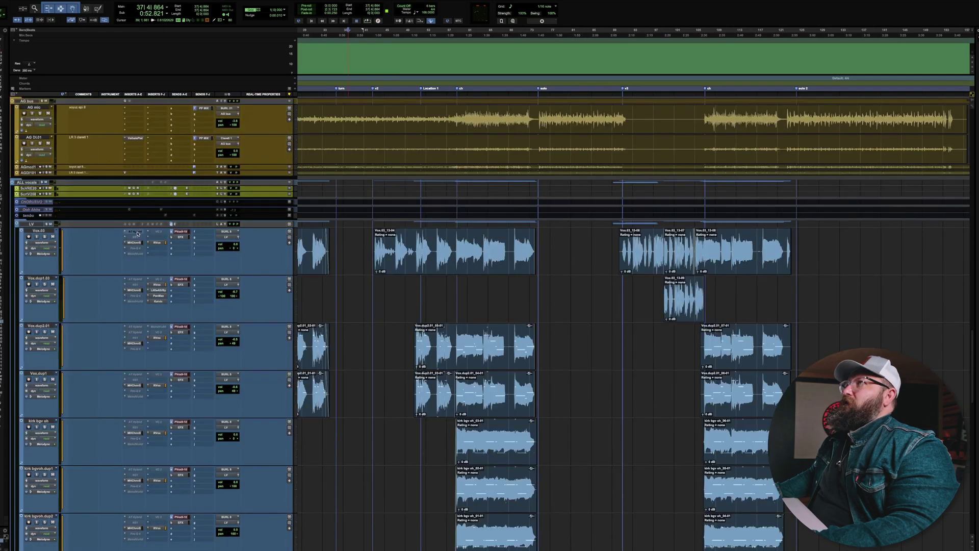
Inspect the inactive Auto-Tune Hybrid insert on the Vox.03 lead vocal and the inserts on the vocal tracks below it.
click(135, 231)
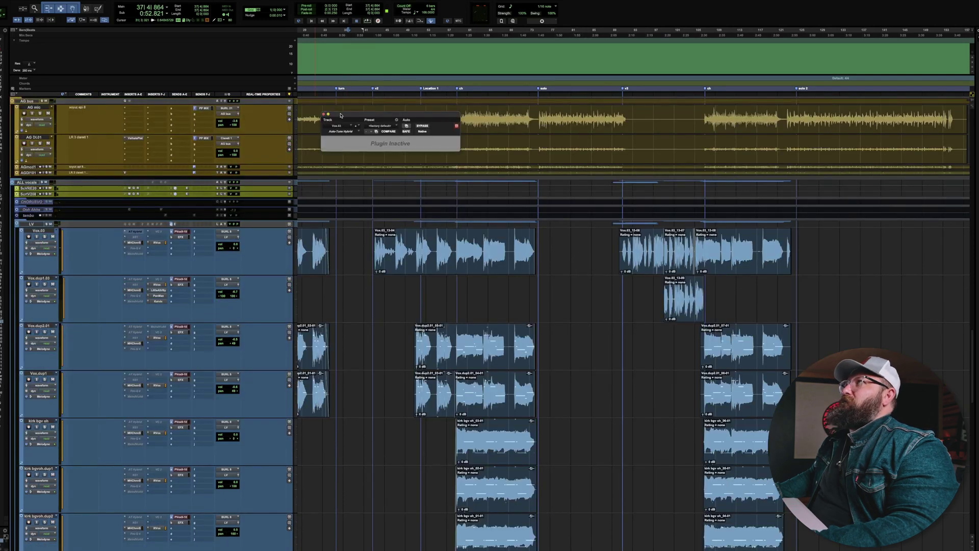
click(325, 115)
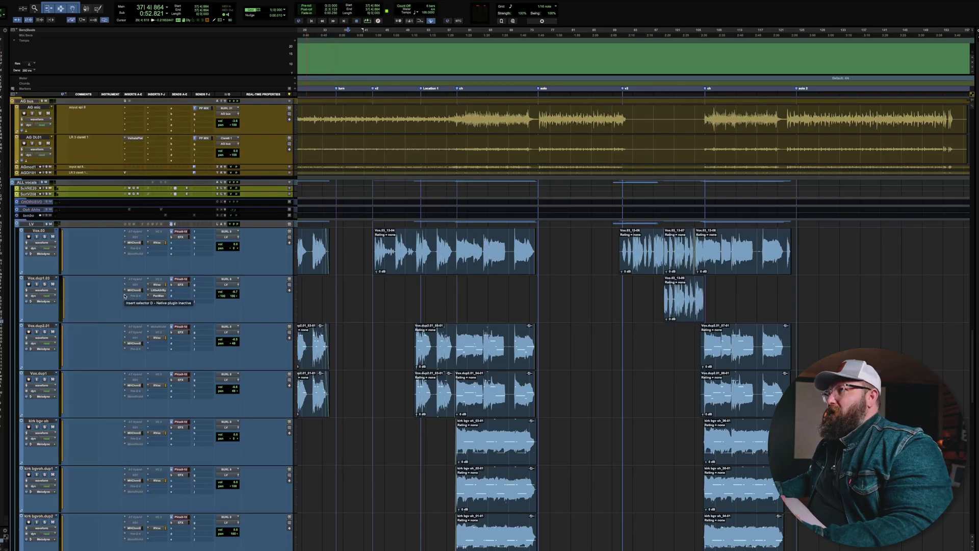
scroll(128, 311, down, 4)
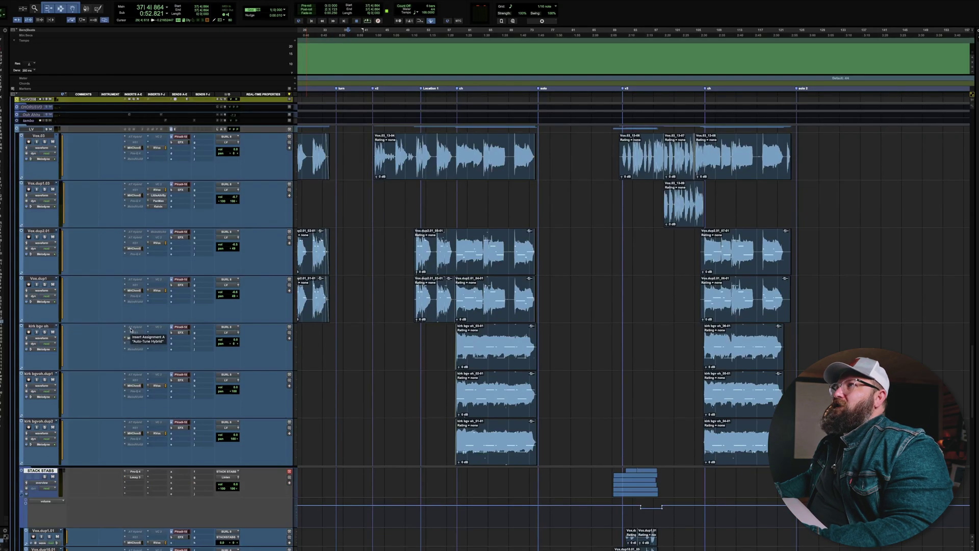
Review the full song session from the drum tracks down to the output buses and back up to the imported audio.
scroll(131, 330, down, 15)
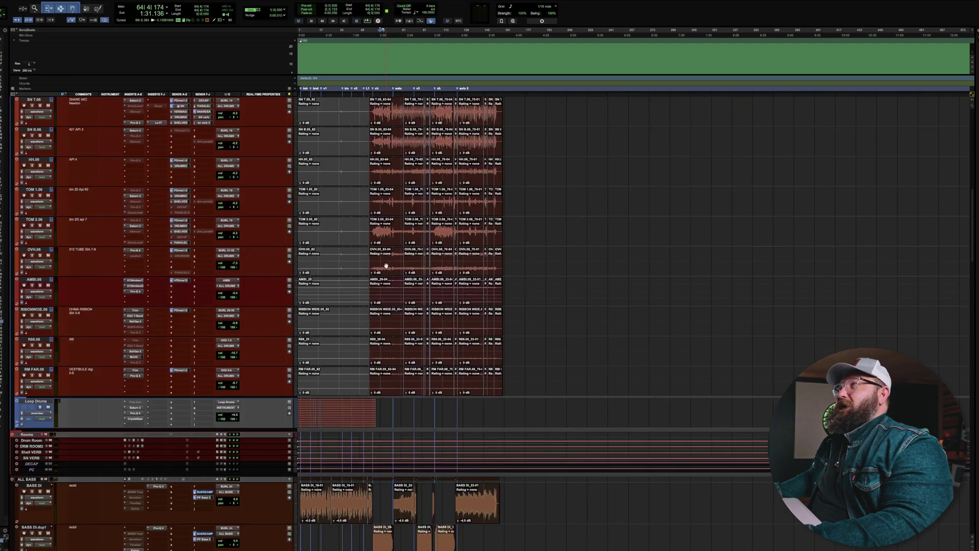
scroll(378, 256, down, 15)
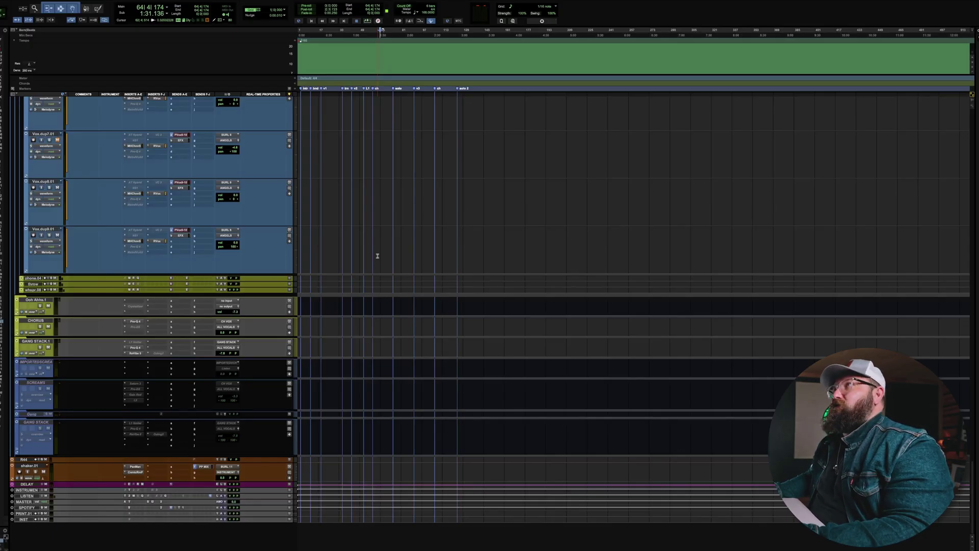
scroll(377, 255, up, 4)
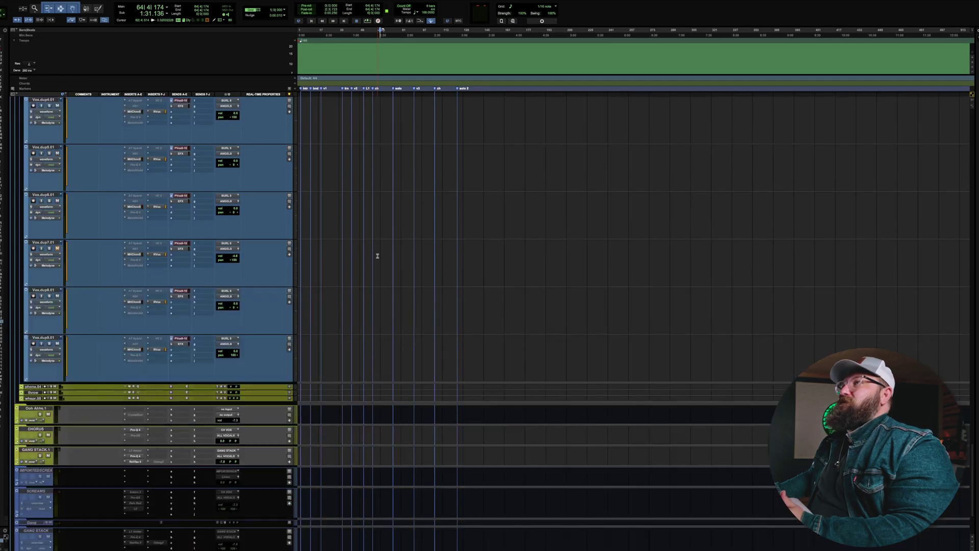
scroll(378, 256, up, 15)
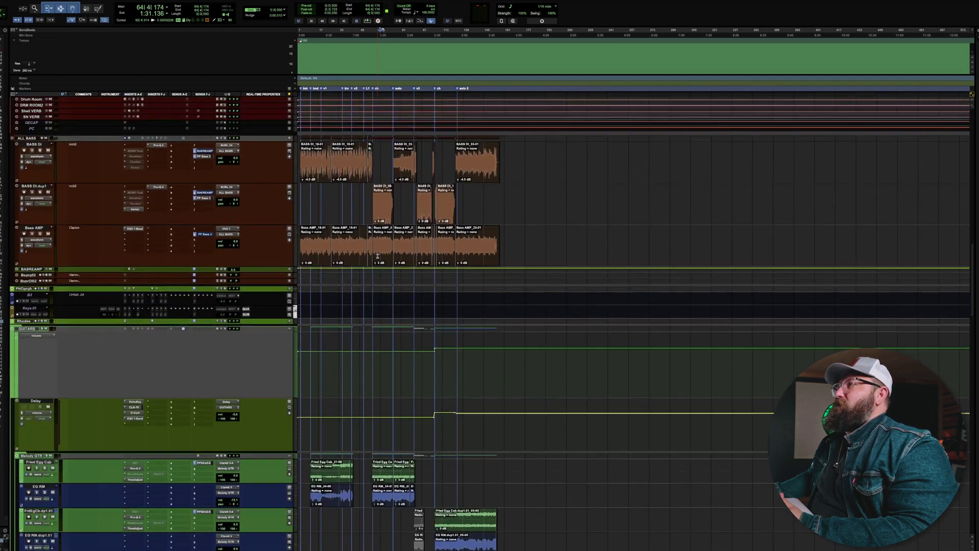
scroll(377, 255, up, 12)
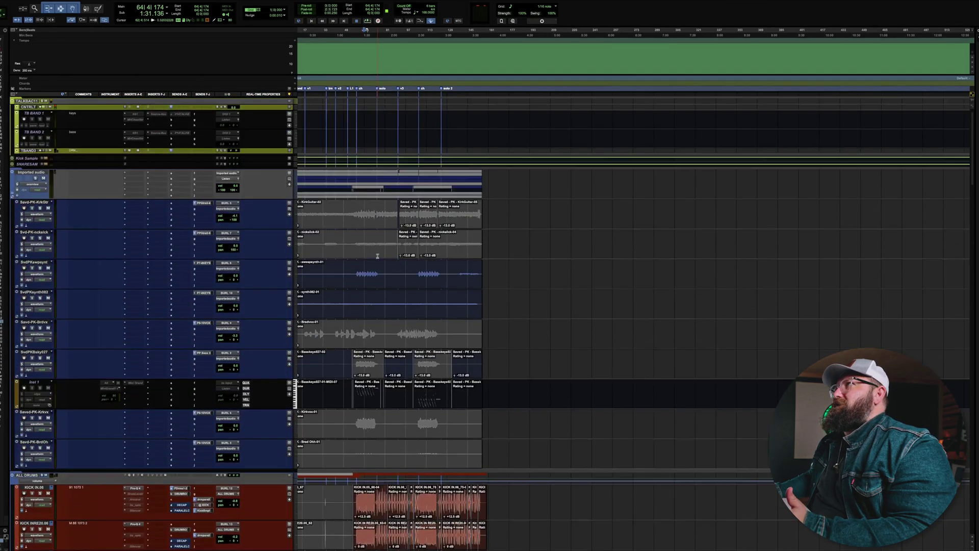